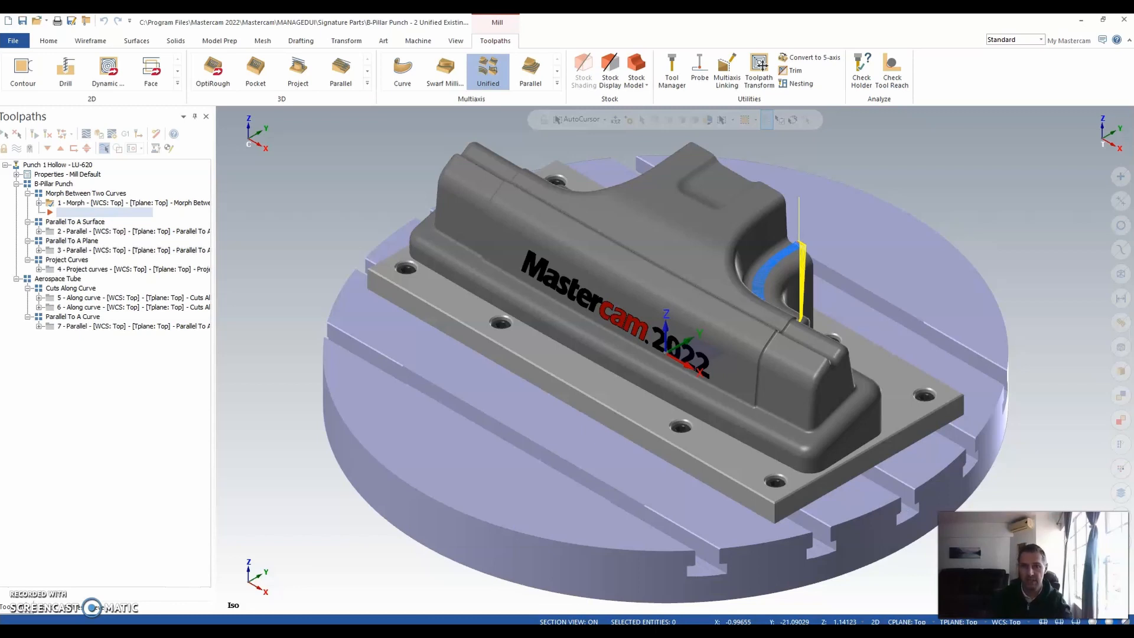
Examine the Morph toolpath on the punch from several sides and the existing Project Curves toolpath on the Mastercam 2022 lettering
{"action": "scroll", "coordinate": [354, 322], "scroll_direction": "down", "scroll_amount": 2}
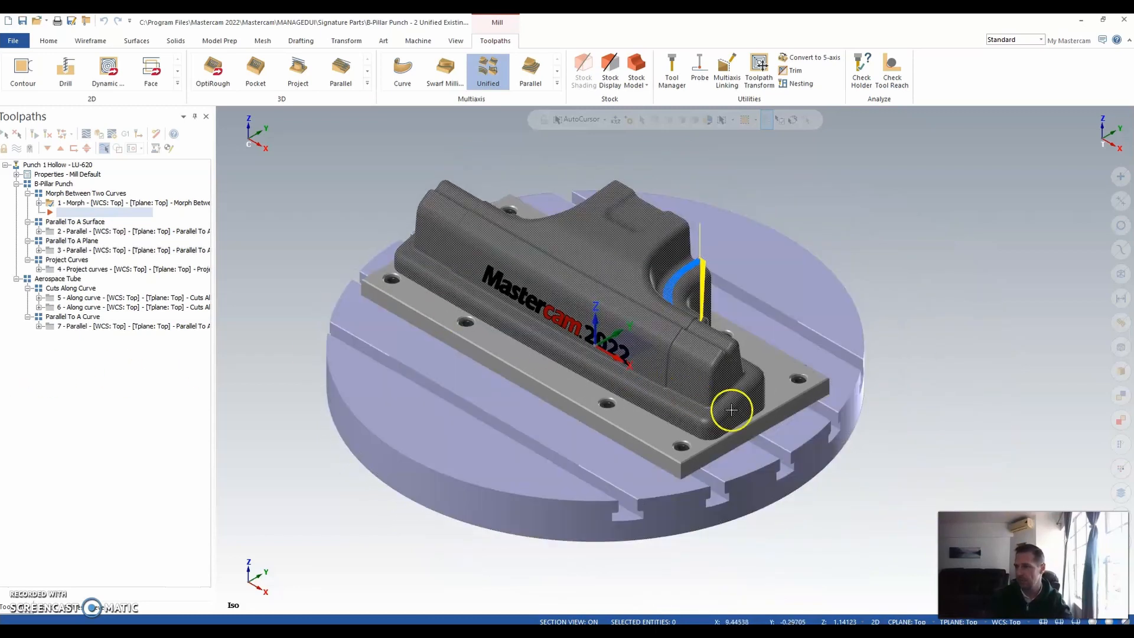
{"action": "mouse_move", "coordinate": [730, 322]}
{"action": "middle_mouse_down"}
{"action": "mouse_move", "coordinate": [701, 279]}
{"action": "mouse_move", "coordinate": [540, 281]}
{"action": "mouse_move", "coordinate": [476, 296]}
{"action": "mouse_move", "coordinate": [476, 283]}
{"action": "middle_mouse_up"}
{"action": "scroll", "coordinate": [765, 218], "scroll_direction": "up", "scroll_amount": 4}
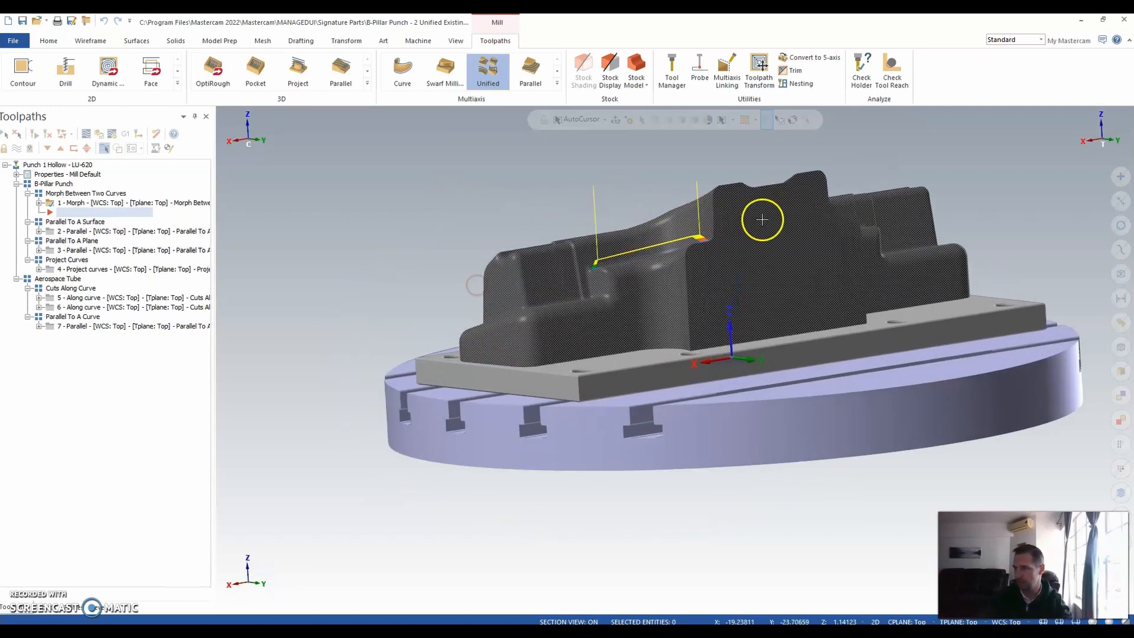
{"action": "middle_click_drag", "start_coordinate": [694, 266], "coordinate": [625, 253]}
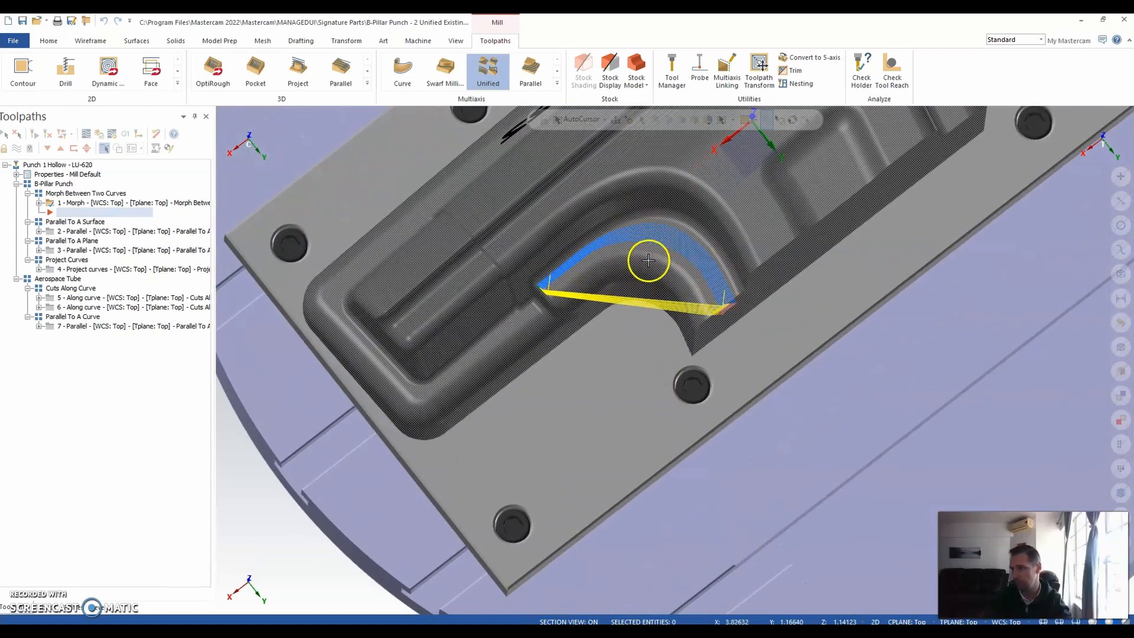
{"action": "scroll", "coordinate": [592, 424], "scroll_direction": "up", "scroll_amount": 2}
{"action": "scroll", "coordinate": [539, 434], "scroll_direction": "down", "scroll_amount": 4}
{"action": "middle_click_drag", "start_coordinate": [539, 431], "coordinate": [792, 354]}
{"action": "scroll", "coordinate": [793, 354], "scroll_direction": "down", "scroll_amount": 3}
{"action": "middle_click_drag", "start_coordinate": [458, 465], "coordinate": [532, 432]}
{"action": "scroll", "coordinate": [544, 417], "scroll_direction": "up", "scroll_amount": 3}
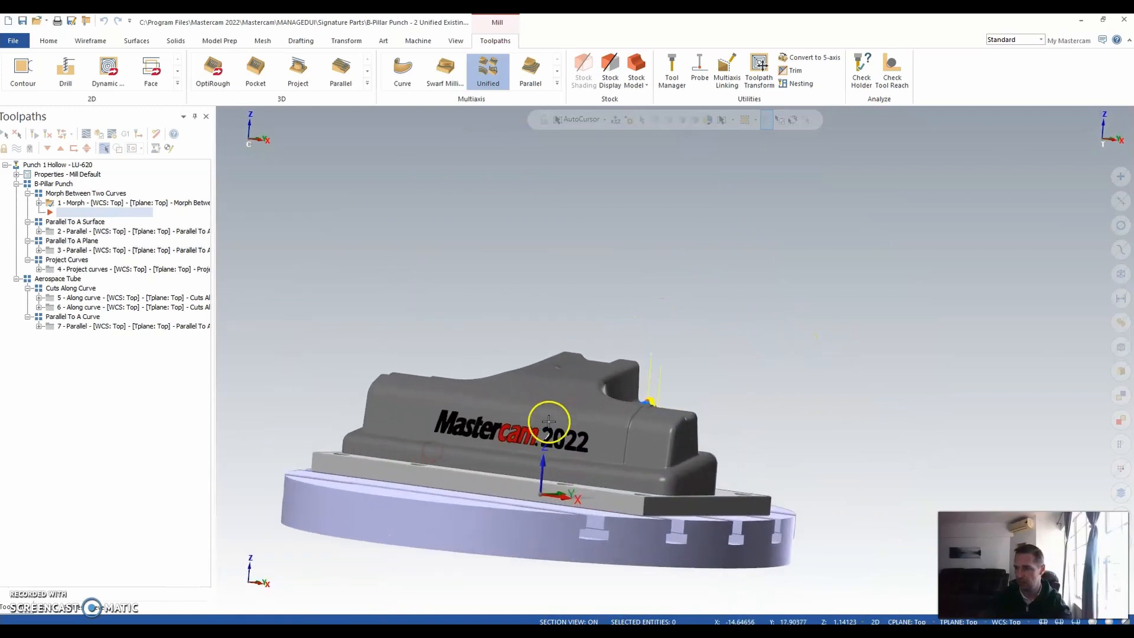
{"action": "scroll", "coordinate": [529, 484], "scroll_direction": "up", "scroll_amount": 2}
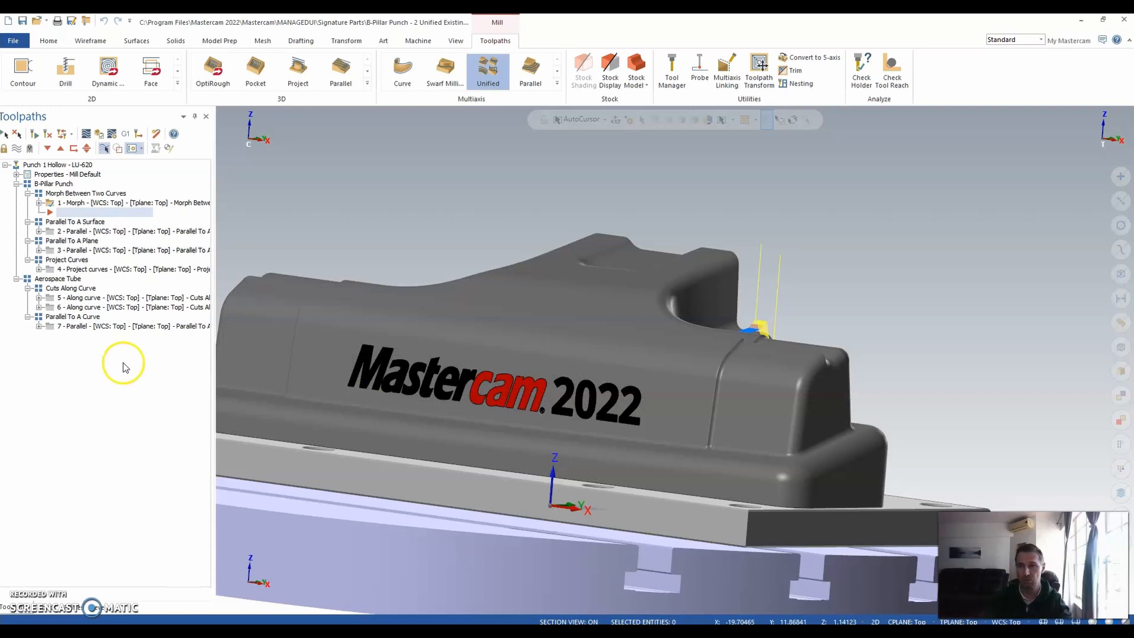
{"action": "left_click", "coordinate": [68, 260]}
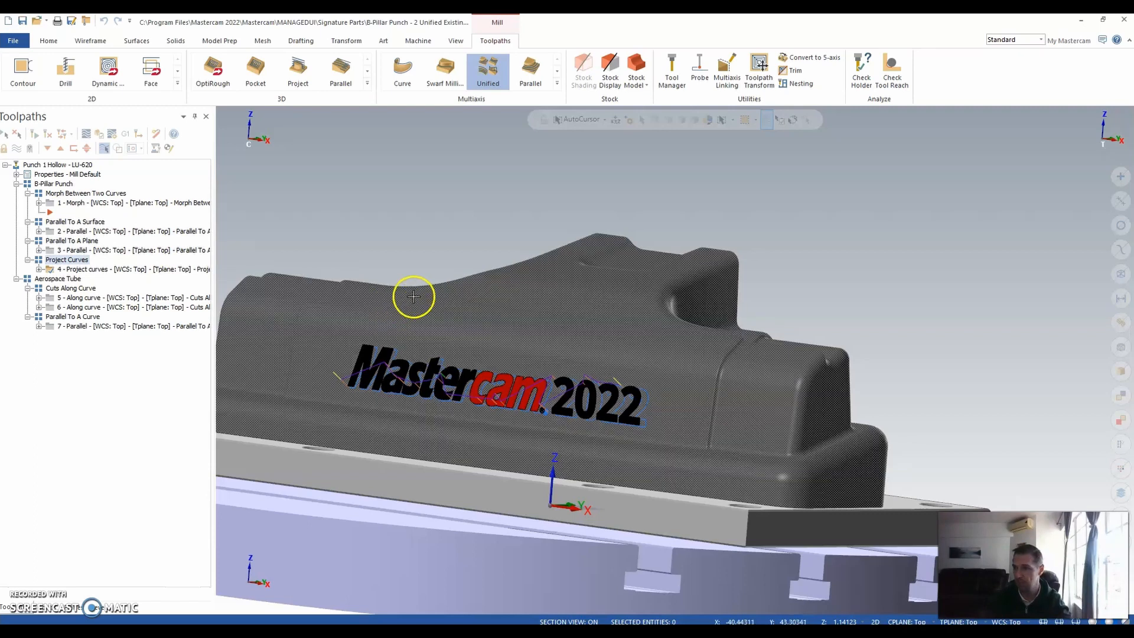
{"action": "left_click", "coordinate": [488, 71]}
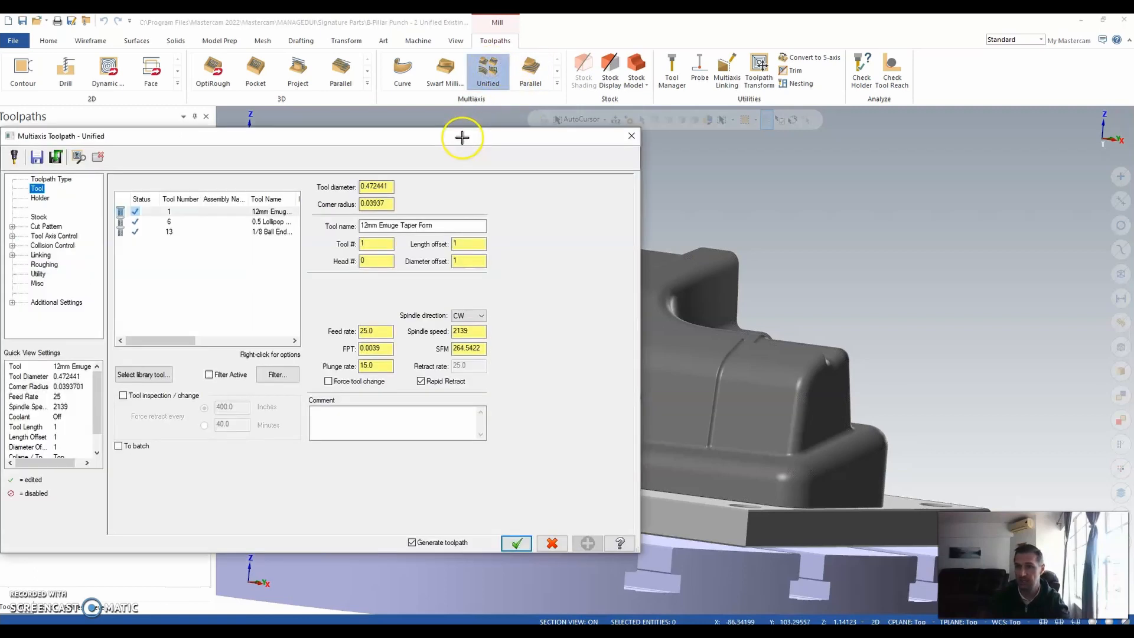
{"action": "left_click", "coordinate": [630, 136]}
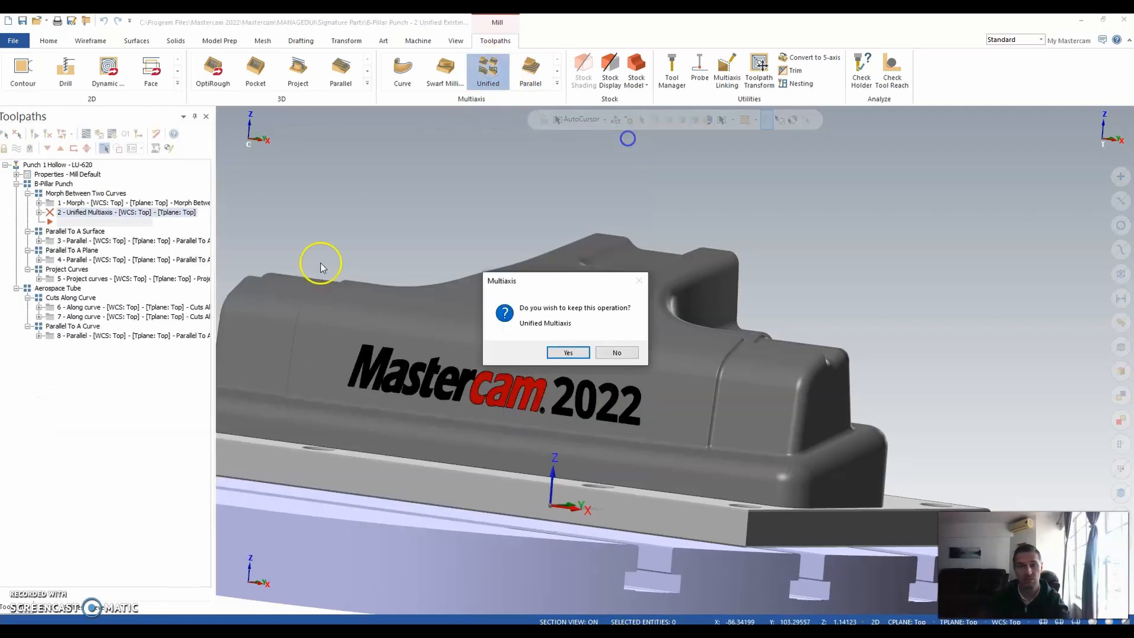
{"action": "left_click", "coordinate": [615, 352]}
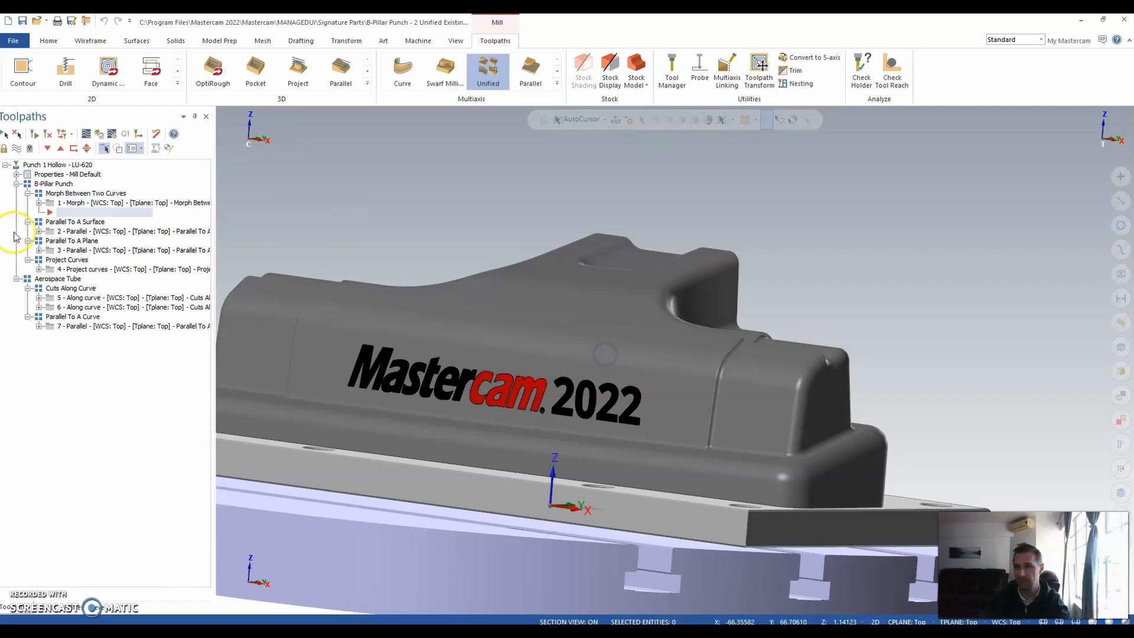
Start a new Unified multiaxis toolpath inserted in the Project Curves group, directly below the existing Project curves operation
{"action": "left_click", "coordinate": [66, 260]}
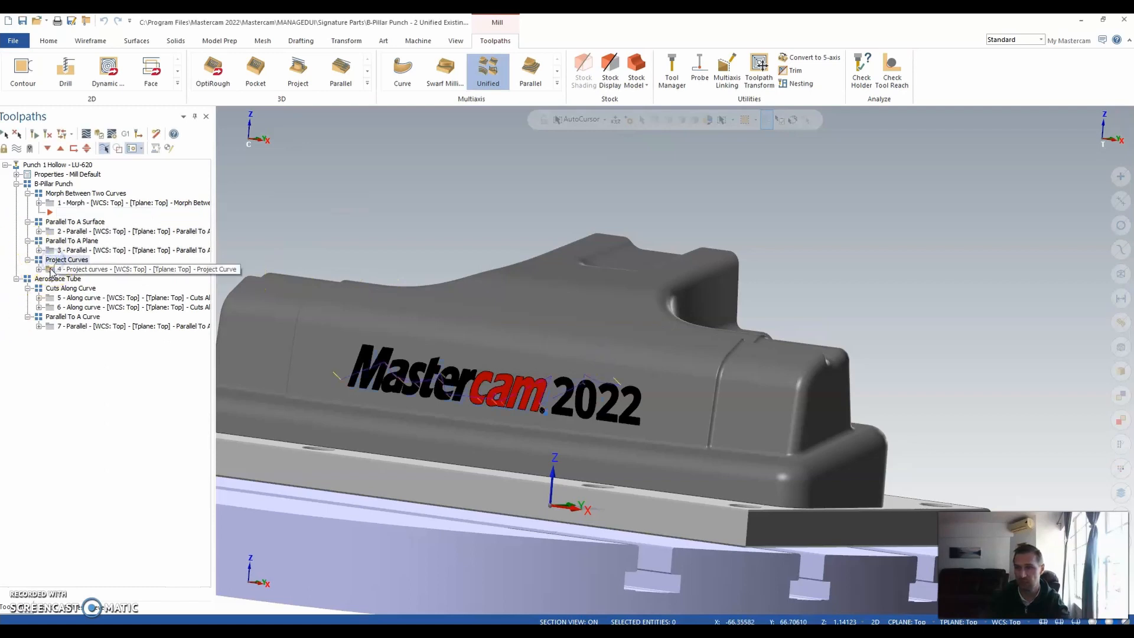
{"action": "left_click", "coordinate": [73, 147]}
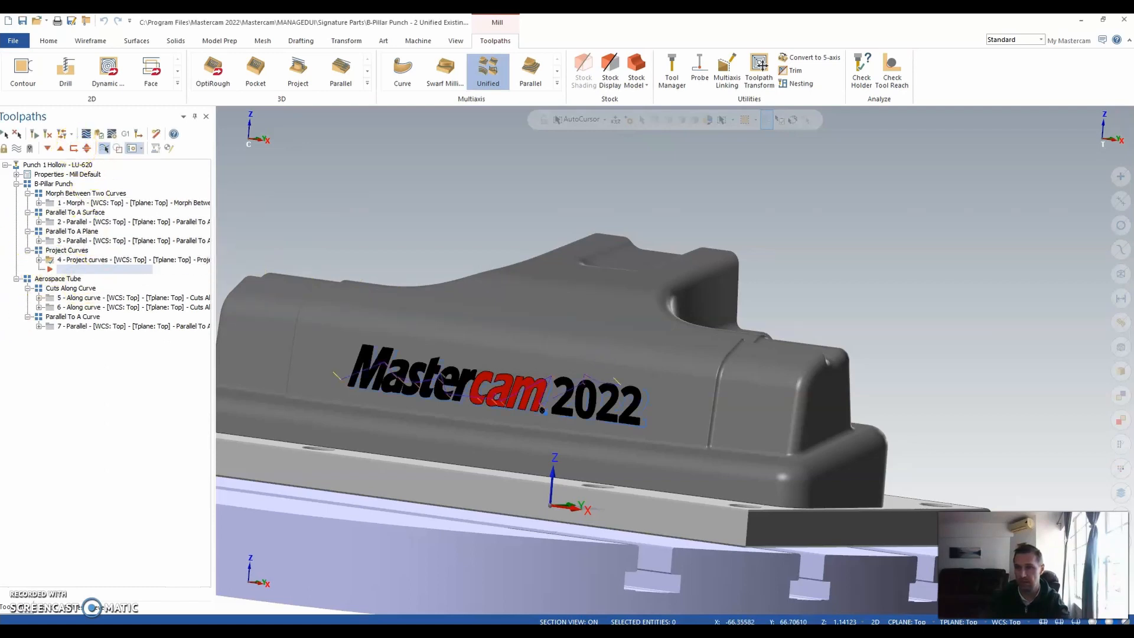
{"action": "left_click", "coordinate": [491, 74]}
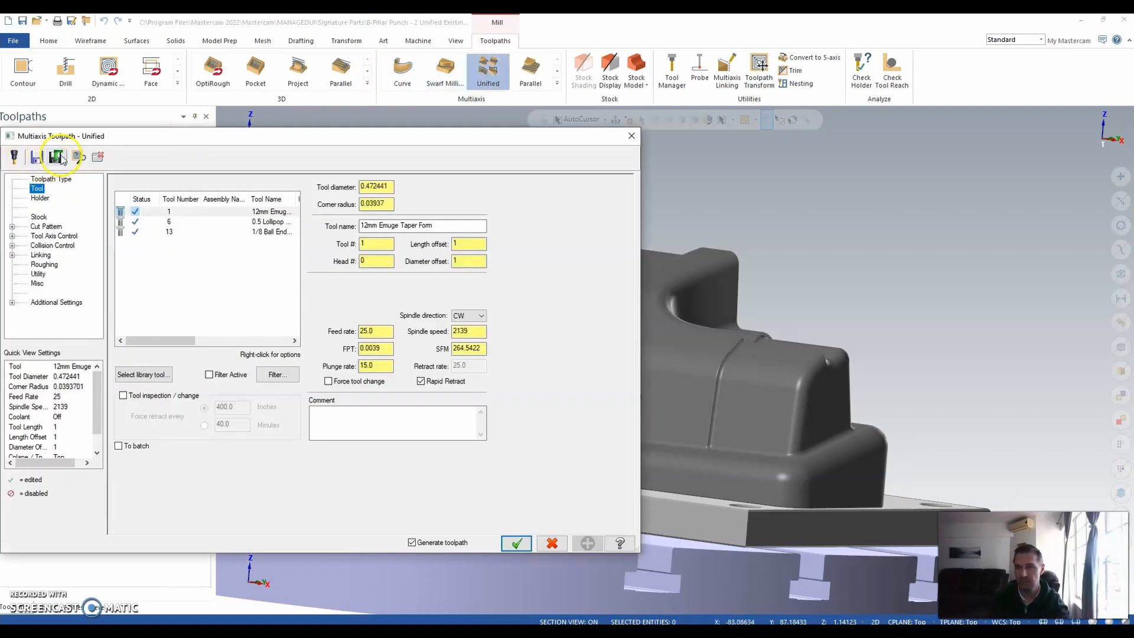
Reset the toolpath parameters to their defaults and choose tool 13, the 1/8 Ball Endmill
{"action": "left_click", "coordinate": [56, 157]}
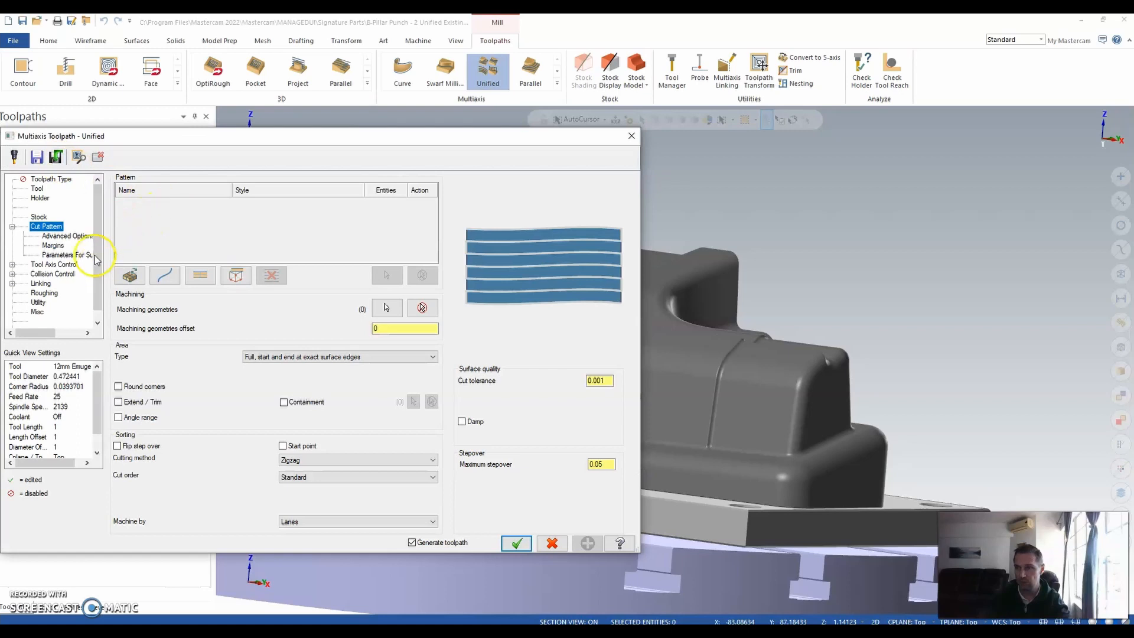
{"action": "left_click", "coordinate": [37, 189]}
{"action": "left_click", "coordinate": [247, 233]}
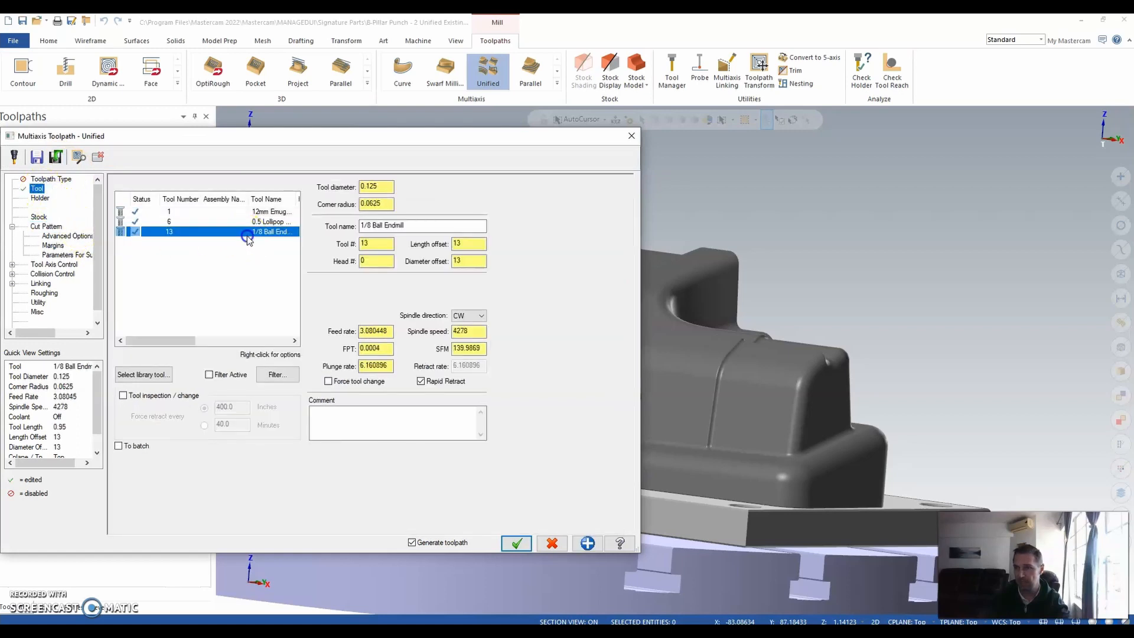
Add a curve to the cut pattern and window-chain all the Mastercam 2022 lettering wireframe as its entities
{"action": "left_click", "coordinate": [47, 227]}
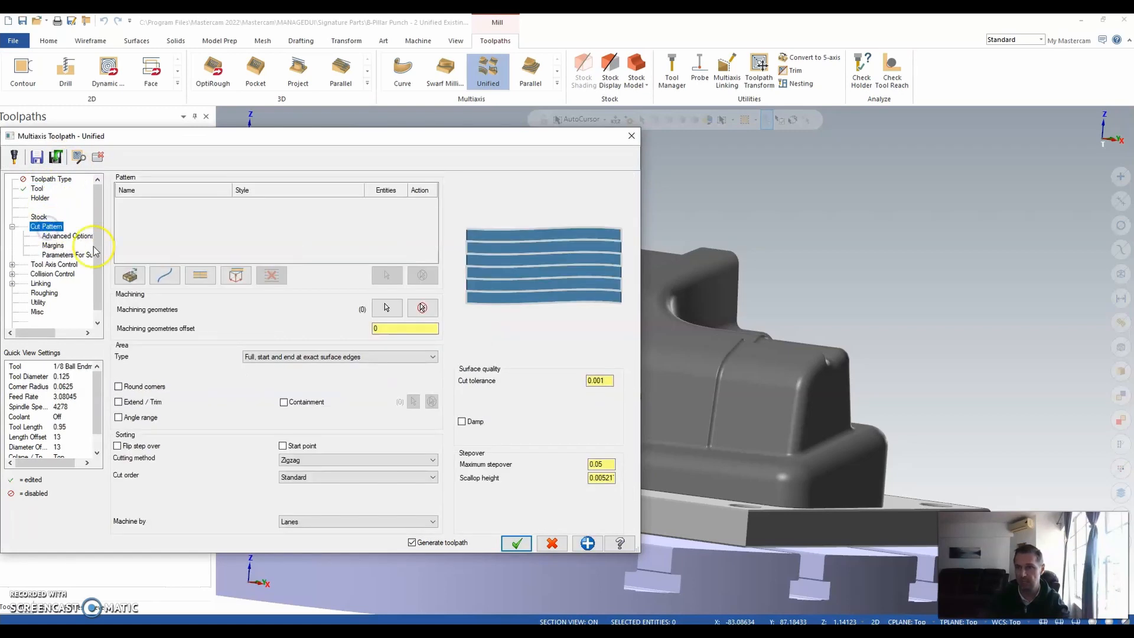
{"action": "left_click", "coordinate": [164, 275]}
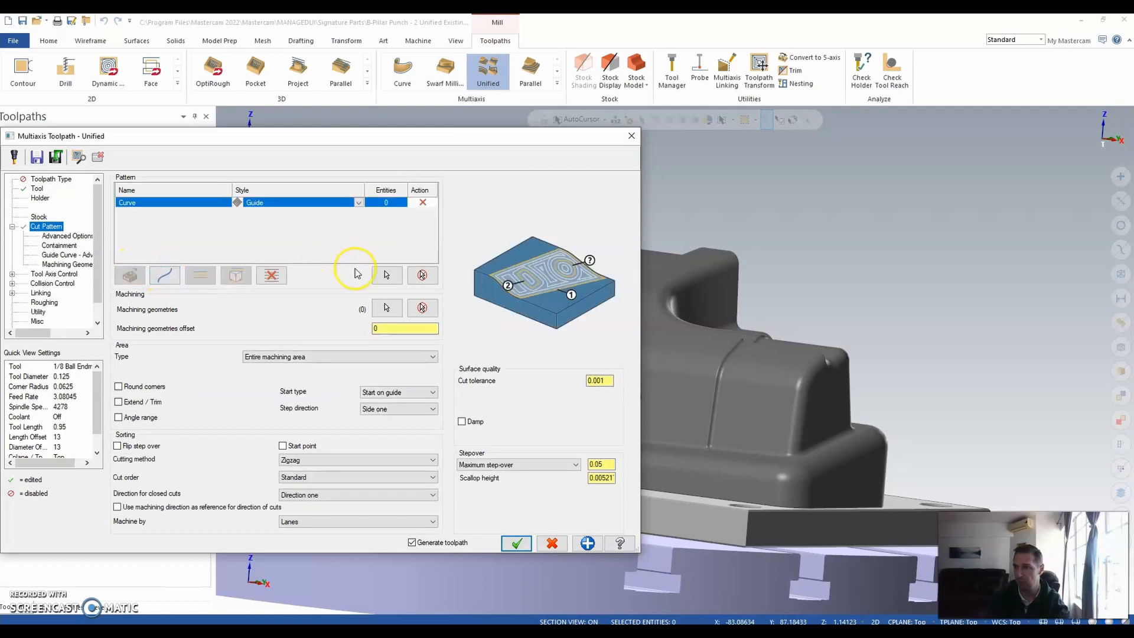
{"action": "left_click", "coordinate": [386, 274]}
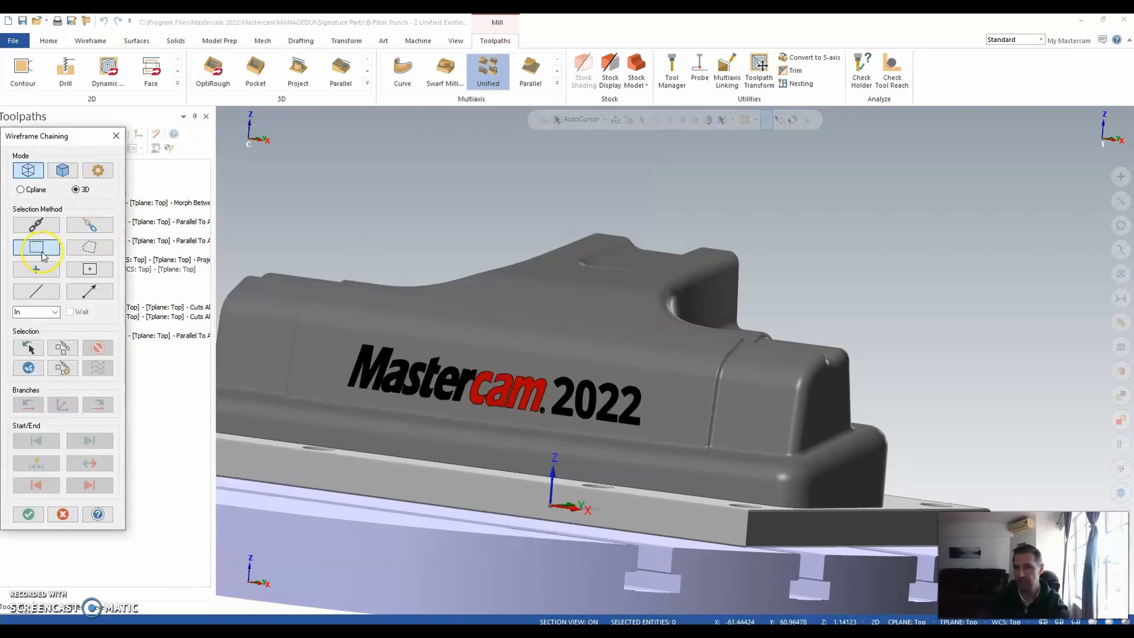
{"action": "left_click_drag", "start_coordinate": [292, 317], "coordinate": [690, 455]}
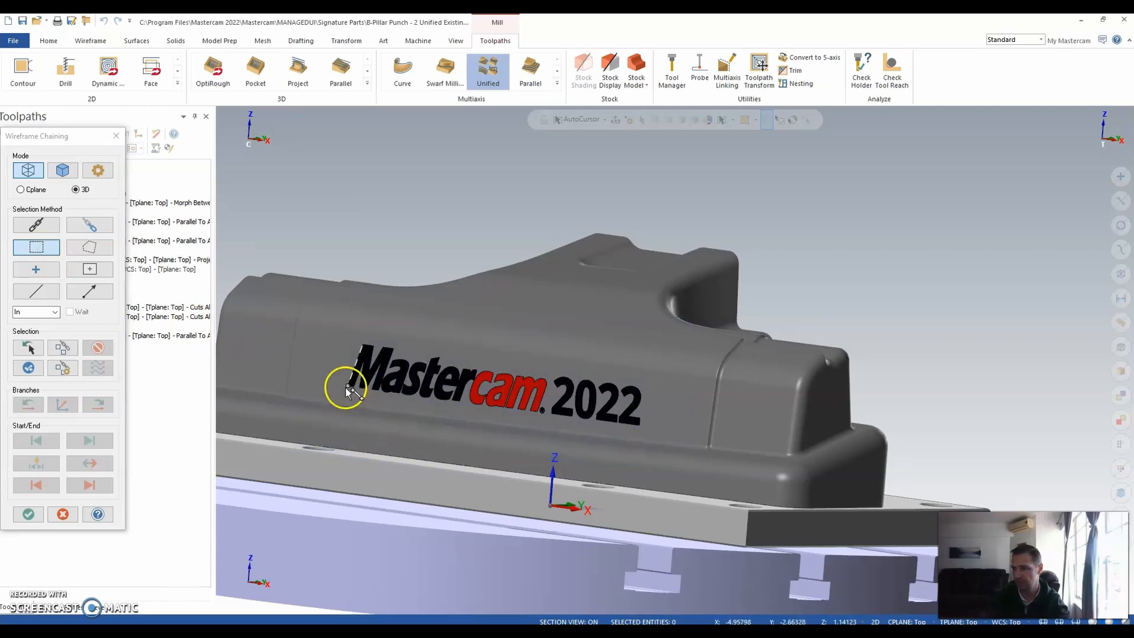
{"action": "left_click", "coordinate": [347, 390]}
{"action": "left_click", "coordinate": [346, 388]}
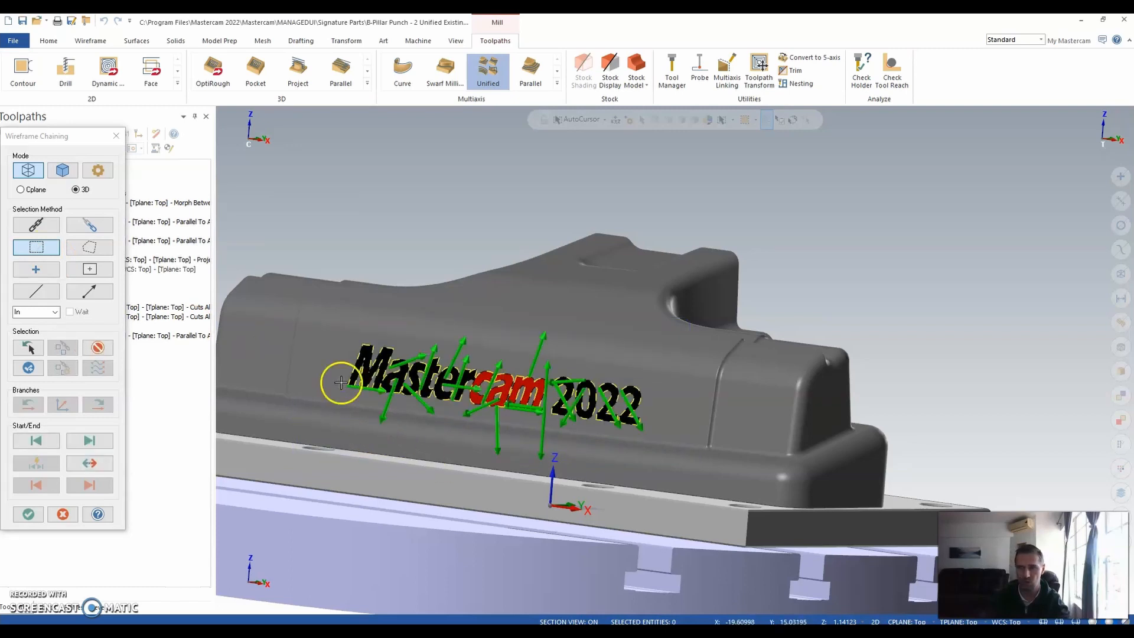
{"action": "left_click", "coordinate": [28, 514]}
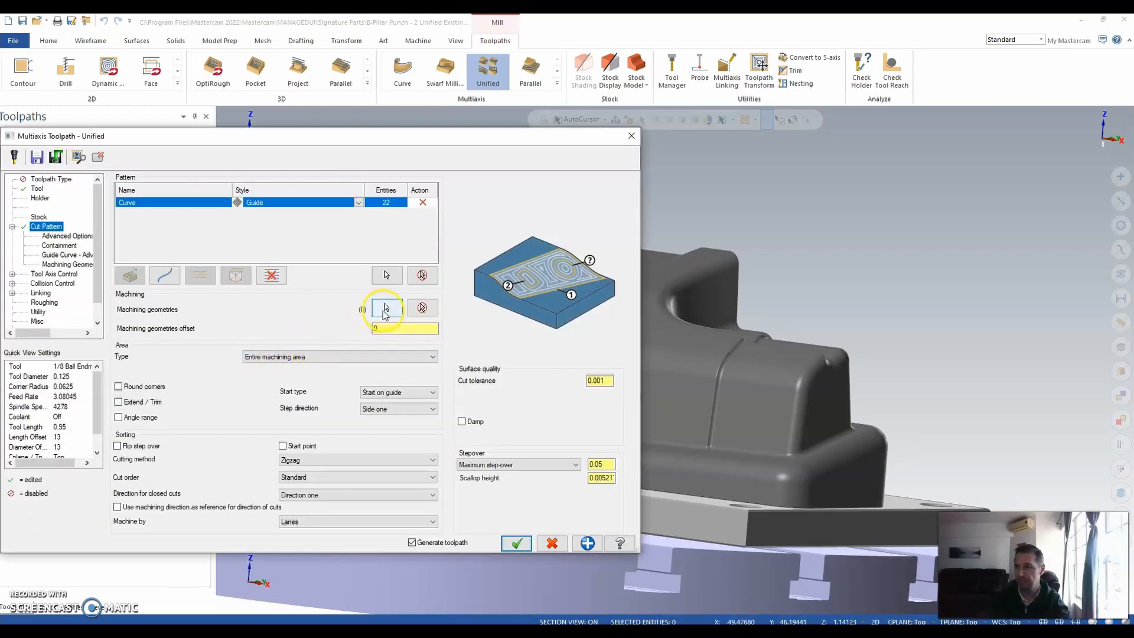
Assign the flat face behind the Mastercam 2022 lettering as the machining geometry
{"action": "left_click", "coordinate": [387, 309]}
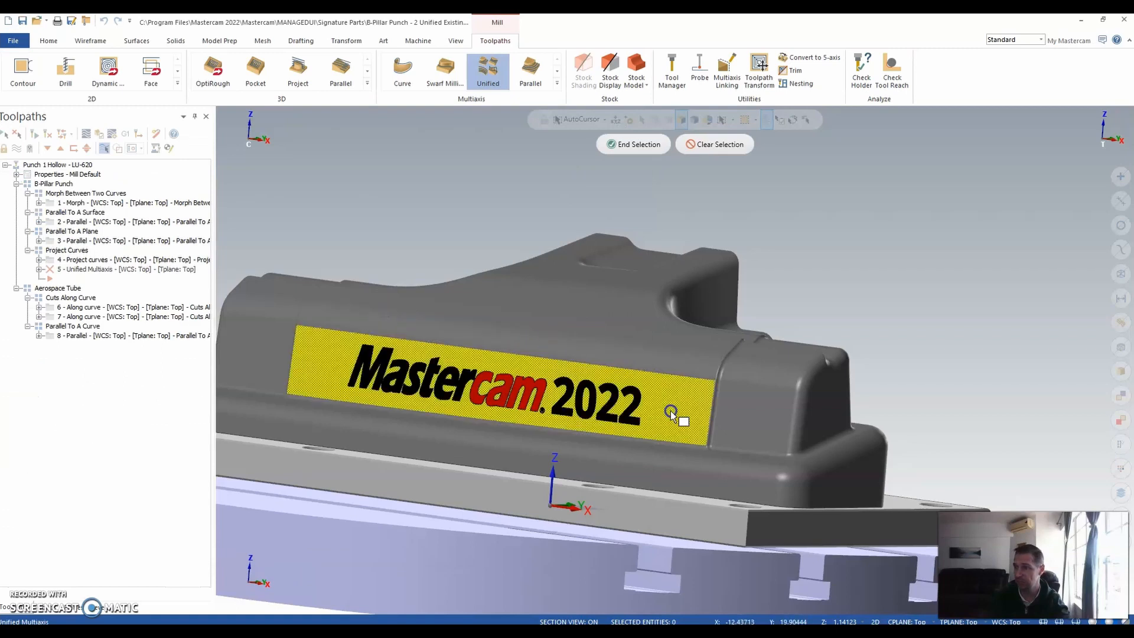
{"action": "left_click", "coordinate": [663, 425]}
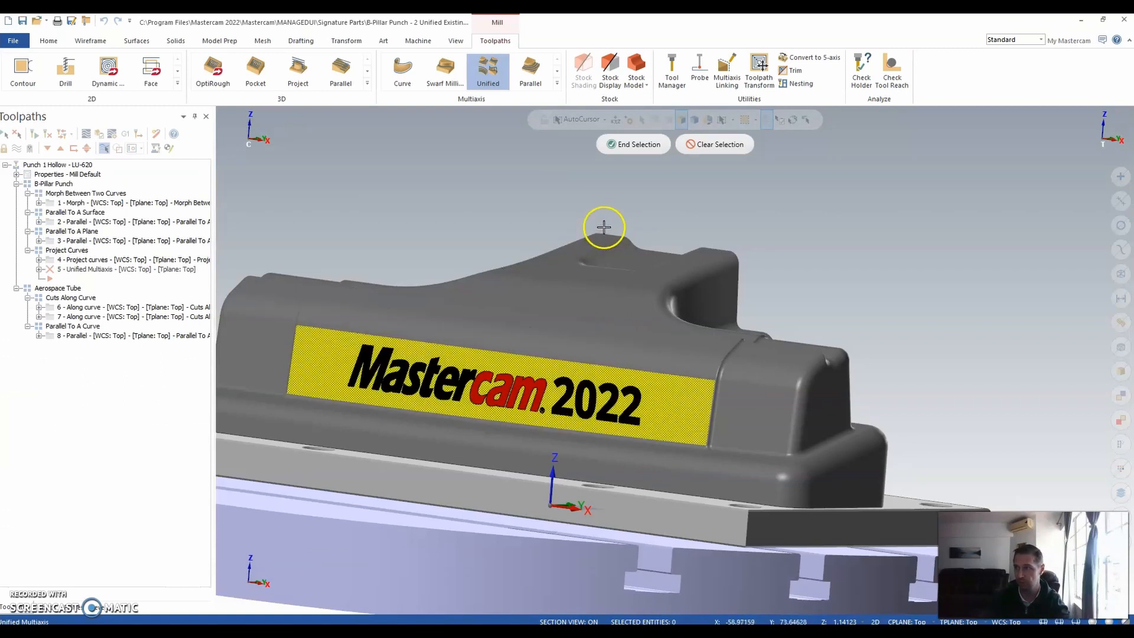
{"action": "left_click", "coordinate": [641, 145]}
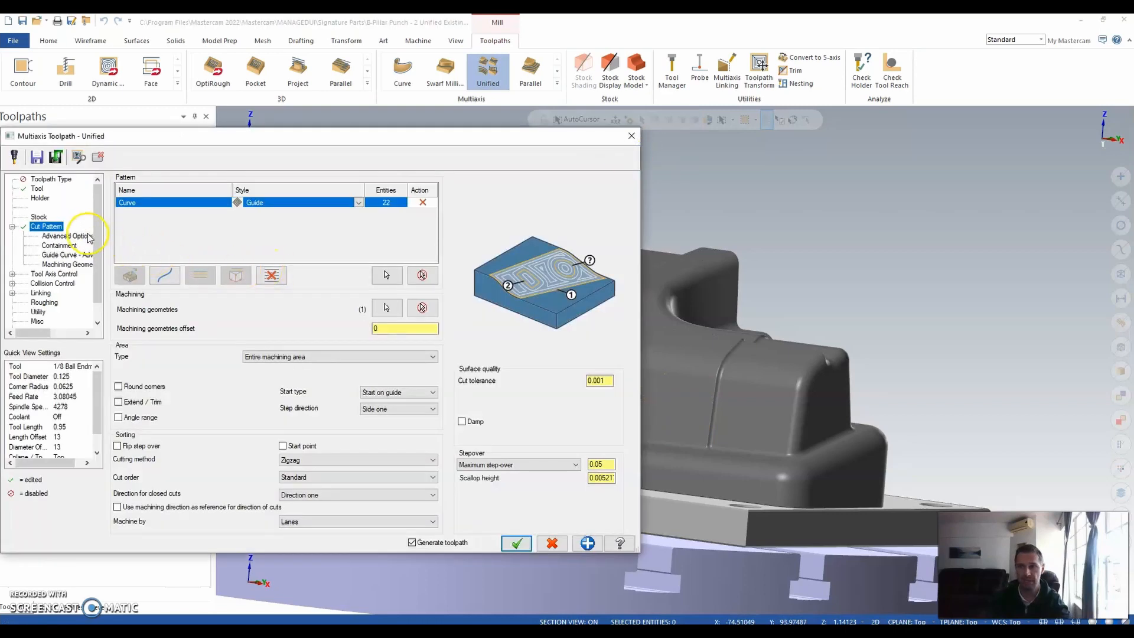
Change the curve pattern style to Project and set its maximum projection distance to 0.5
{"action": "left_click", "coordinate": [300, 205]}
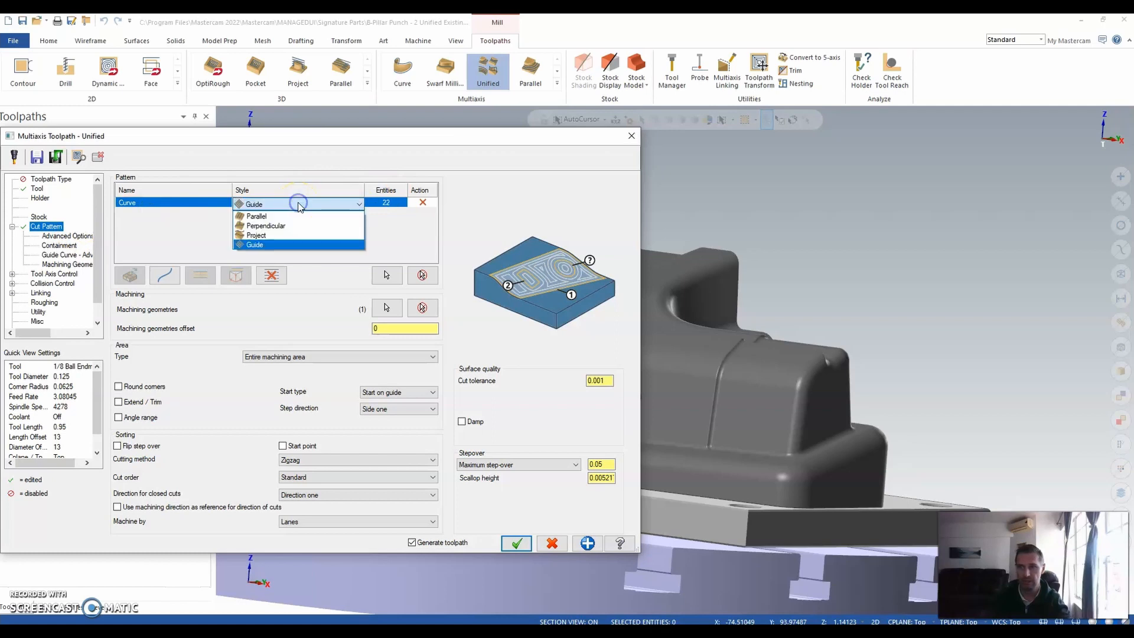
{"action": "left_click", "coordinate": [296, 236]}
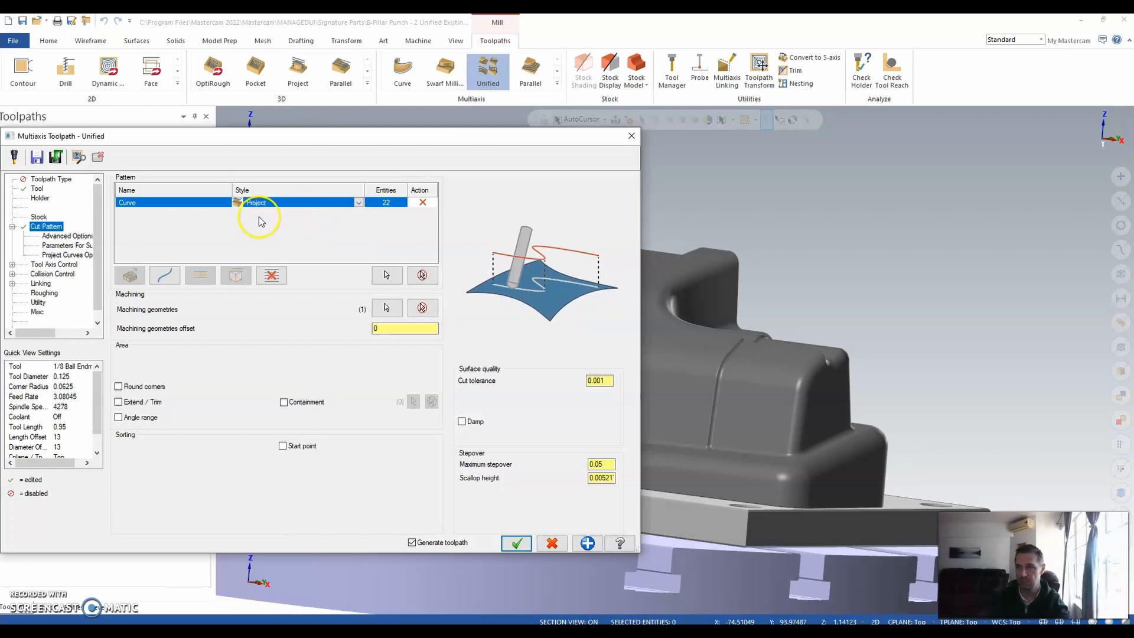
{"action": "left_click", "coordinate": [65, 255]}
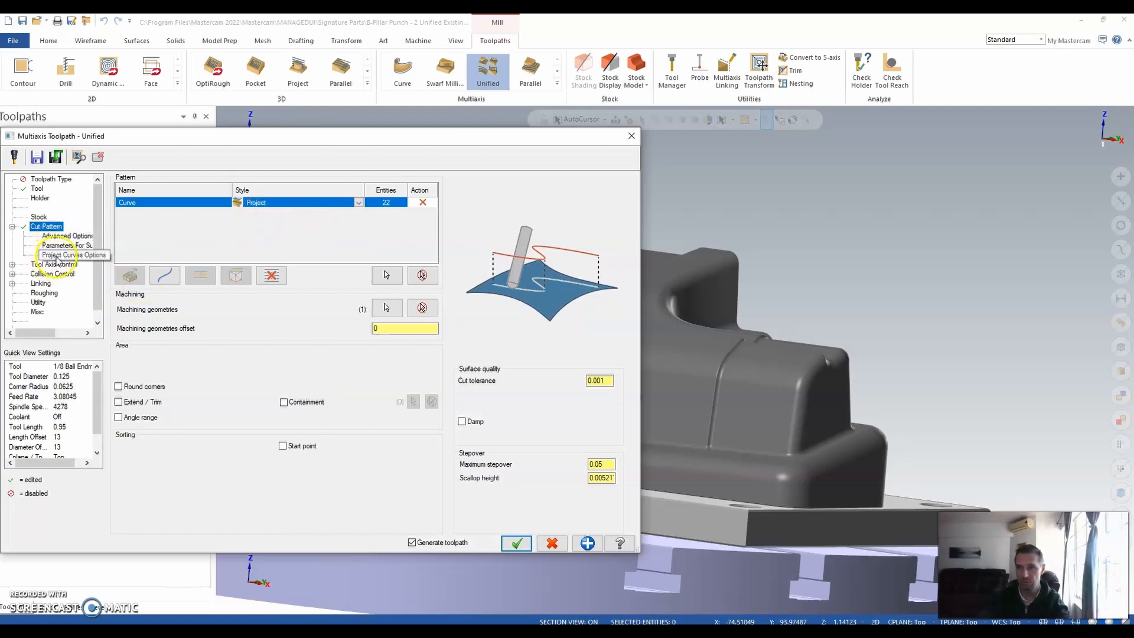
{"action": "left_click", "coordinate": [270, 244]}
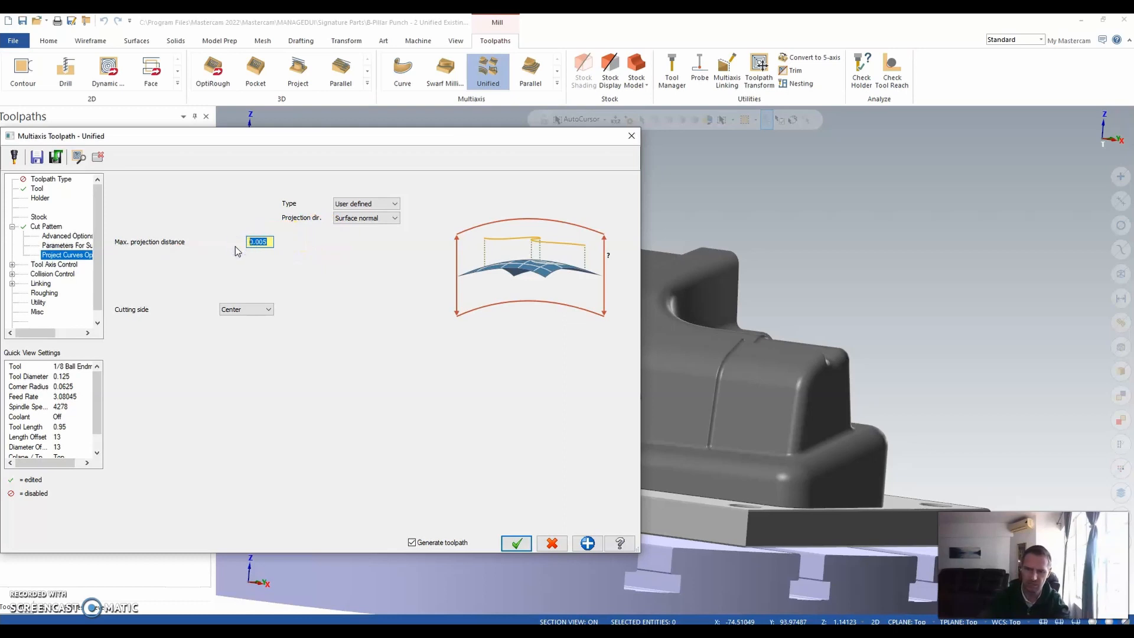
{"action": "type", "text": "0.5"}
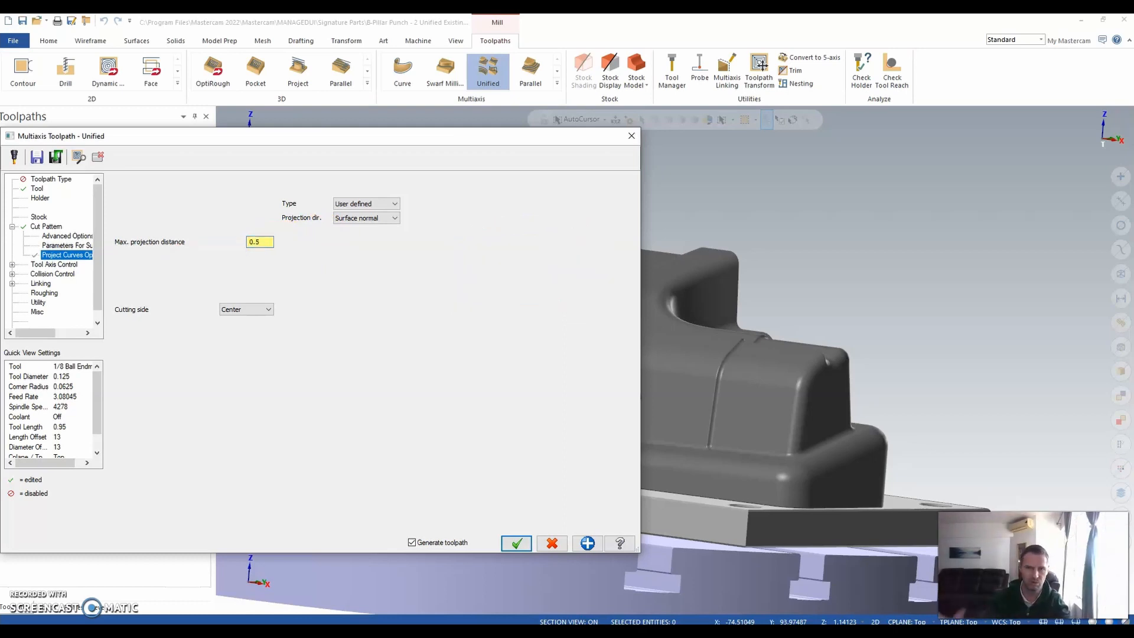
Enable limits for the tool axis control and open their settings
{"action": "left_click", "coordinate": [39, 267]}
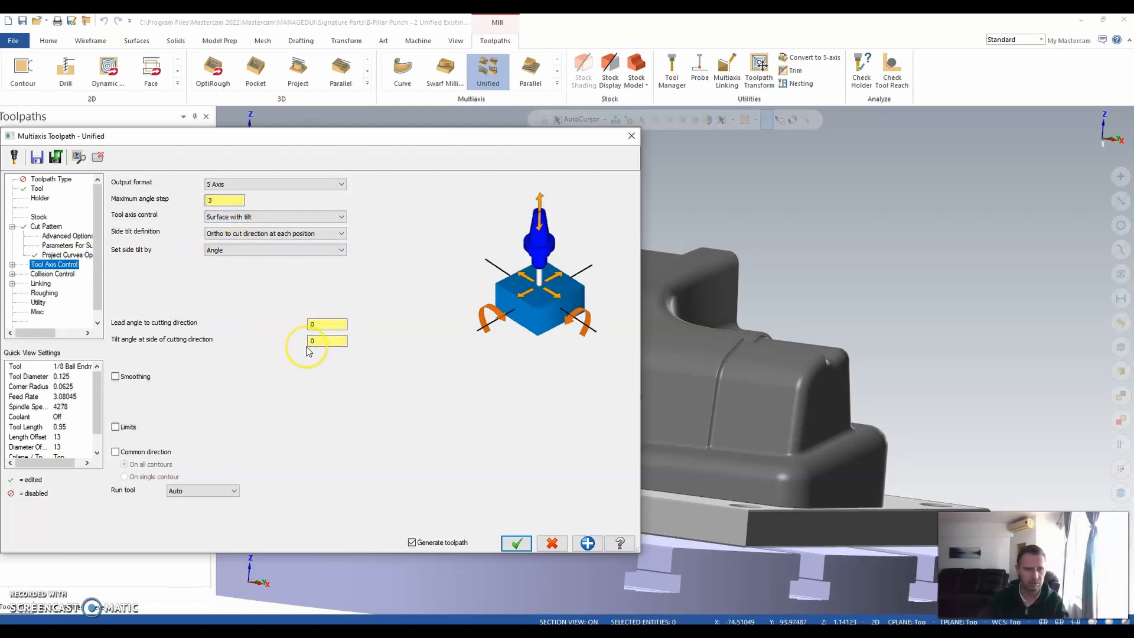
{"action": "left_click", "coordinate": [116, 427]}
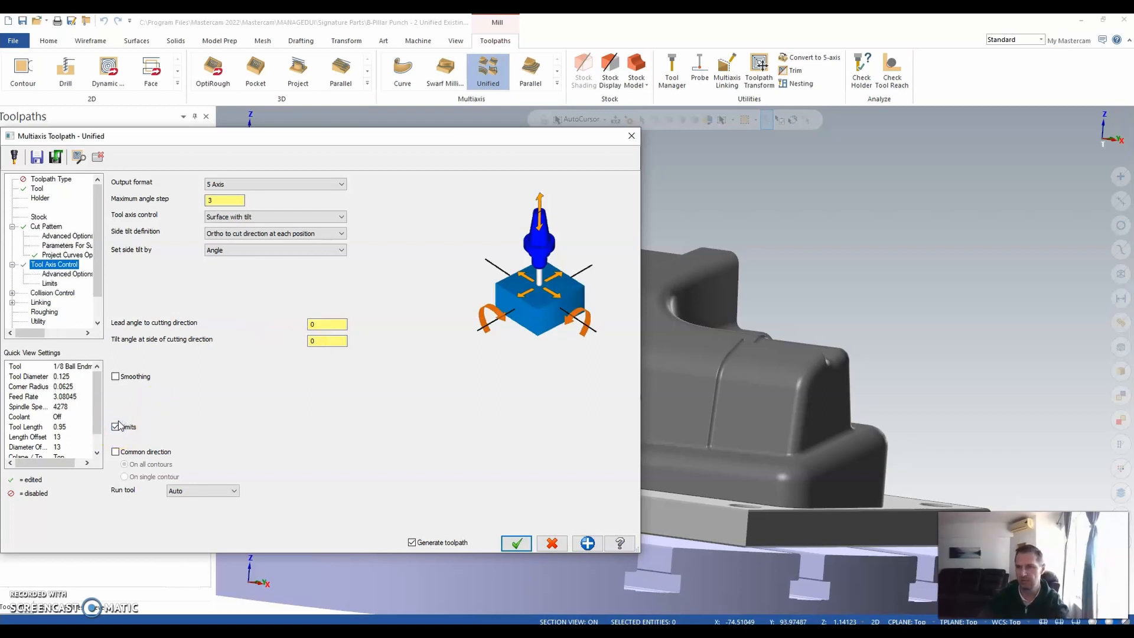
{"action": "left_click", "coordinate": [49, 284]}
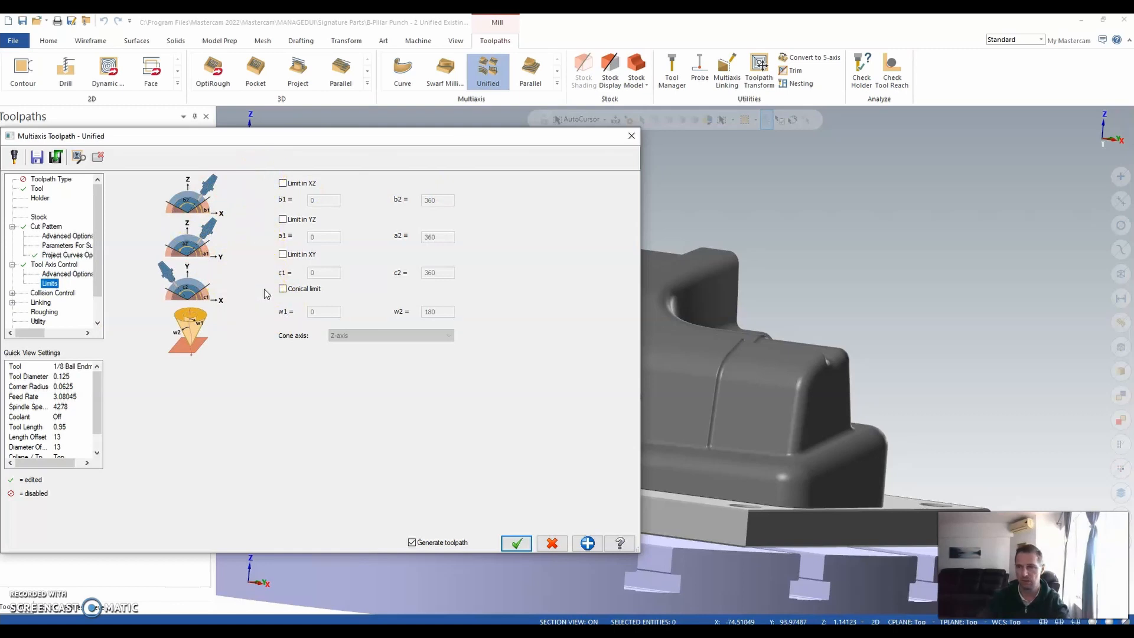
Limit the tool axis in YZ, keeping a1 at 0 and setting a2 to 150
{"action": "scroll", "coordinate": [935, 351], "scroll_direction": "down", "scroll_amount": 5}
{"action": "middle_click_drag", "start_coordinate": [935, 341], "coordinate": [653, 356]}
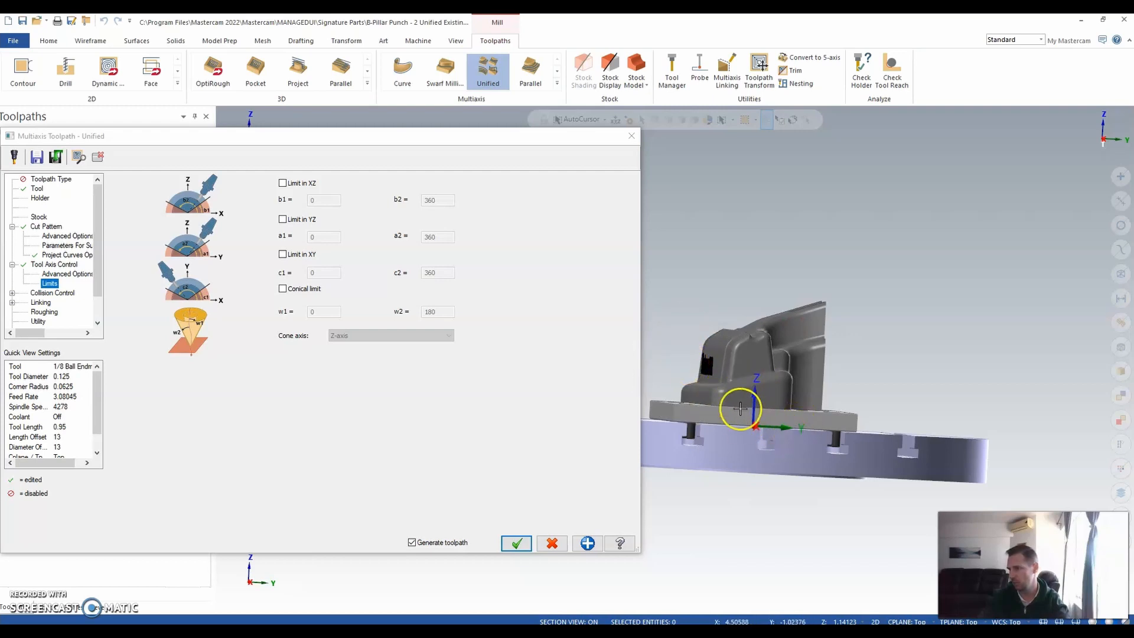
{"action": "left_click", "coordinate": [282, 220]}
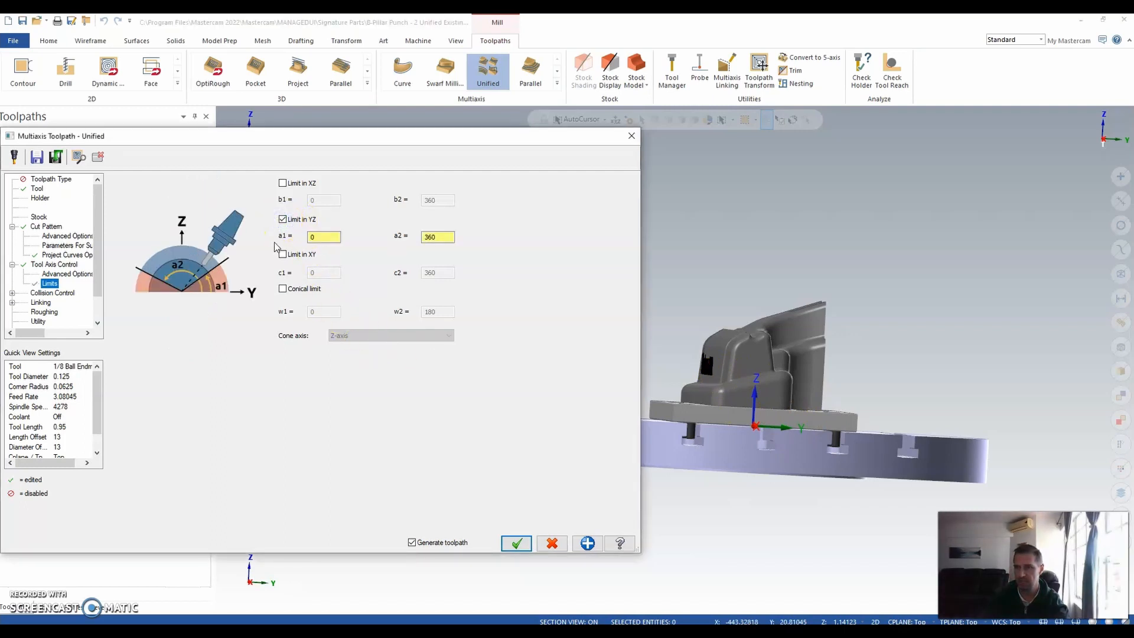
{"action": "left_click", "coordinate": [315, 236]}
{"action": "left_click_drag", "start_coordinate": [319, 237], "coordinate": [308, 238]}
{"action": "left_click_drag", "start_coordinate": [461, 239], "coordinate": [406, 244]}
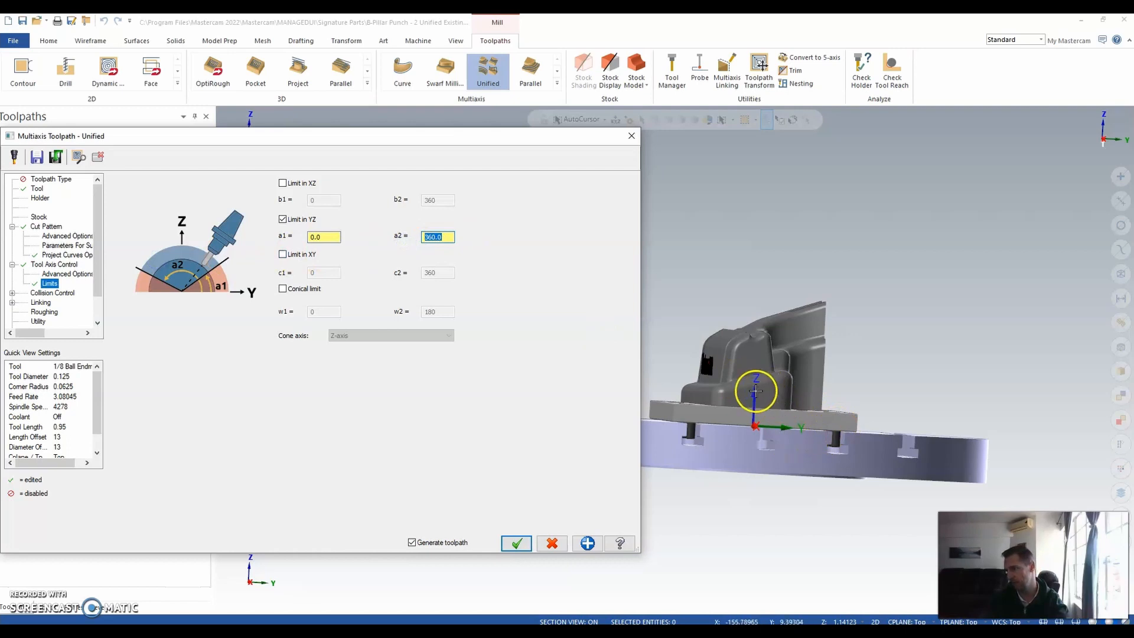
{"action": "left_click", "coordinate": [438, 237]}
{"action": "type", "text": "150"}
{"action": "key", "text": "Tab"}
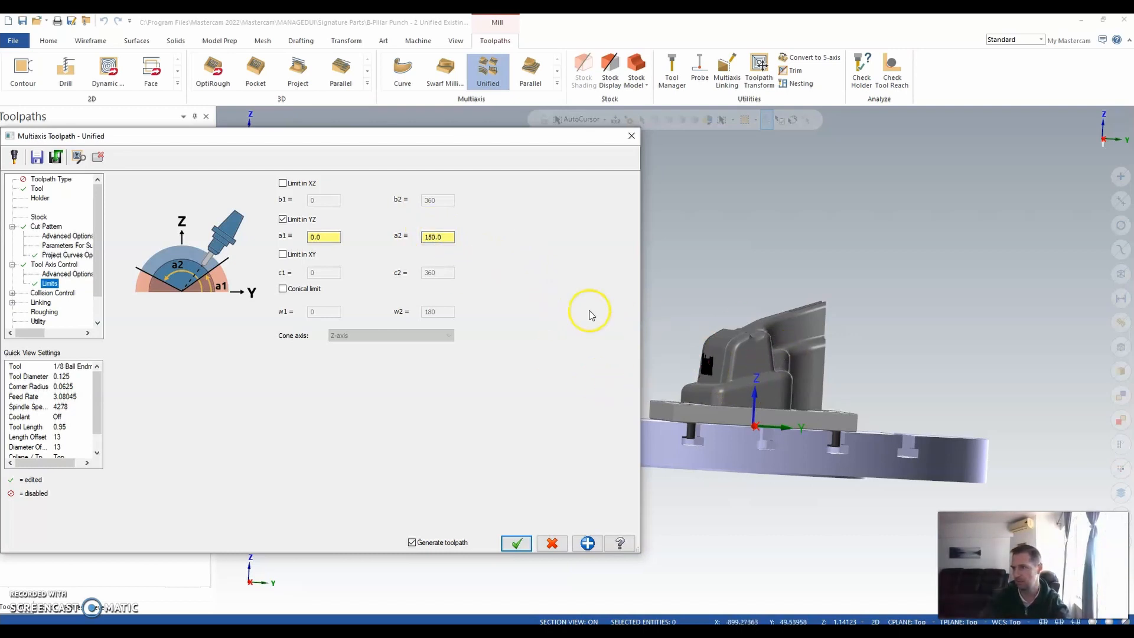
Turn off the first collision control check, which trims and relinks the toolpath for the flute
{"action": "left_click", "coordinate": [47, 293]}
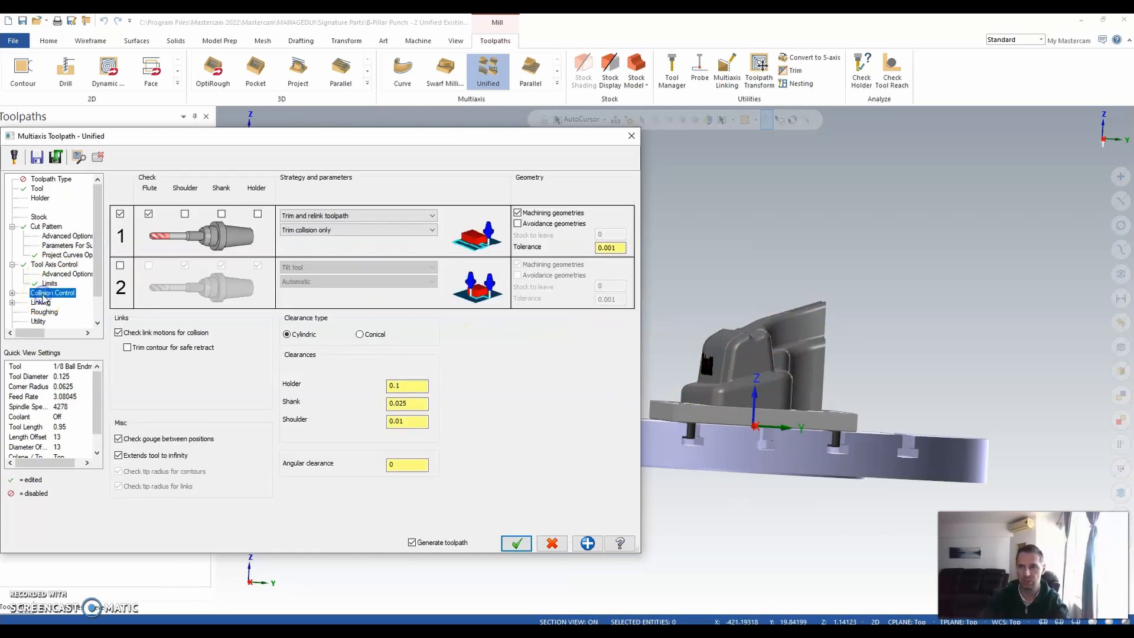
{"action": "left_click", "coordinate": [148, 214]}
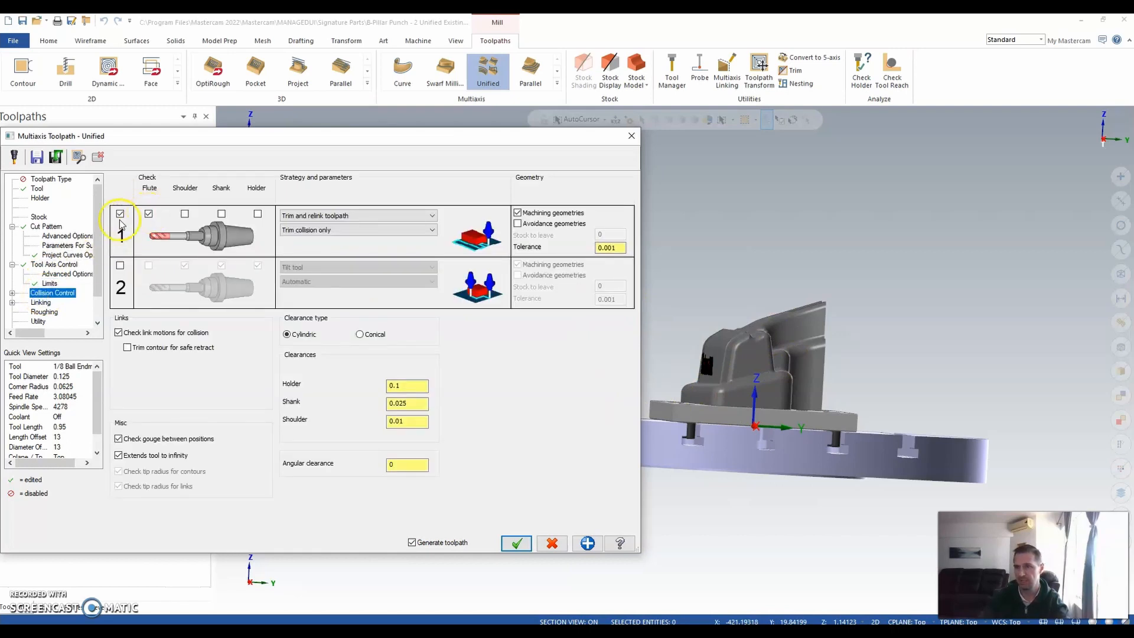
{"action": "left_click", "coordinate": [120, 215]}
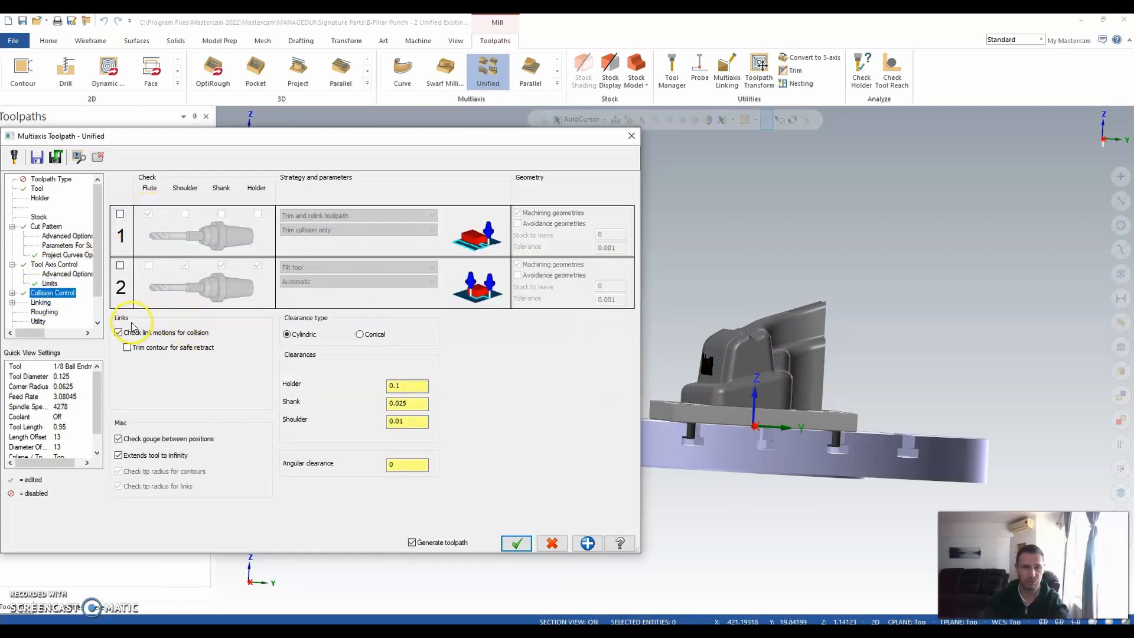
Link small gaps with Retract to feed distance and large gaps with Retract to rapid distance, using a small gap size value of 3
{"action": "scroll", "coordinate": [51, 295], "scroll_direction": "down", "scroll_amount": 1}
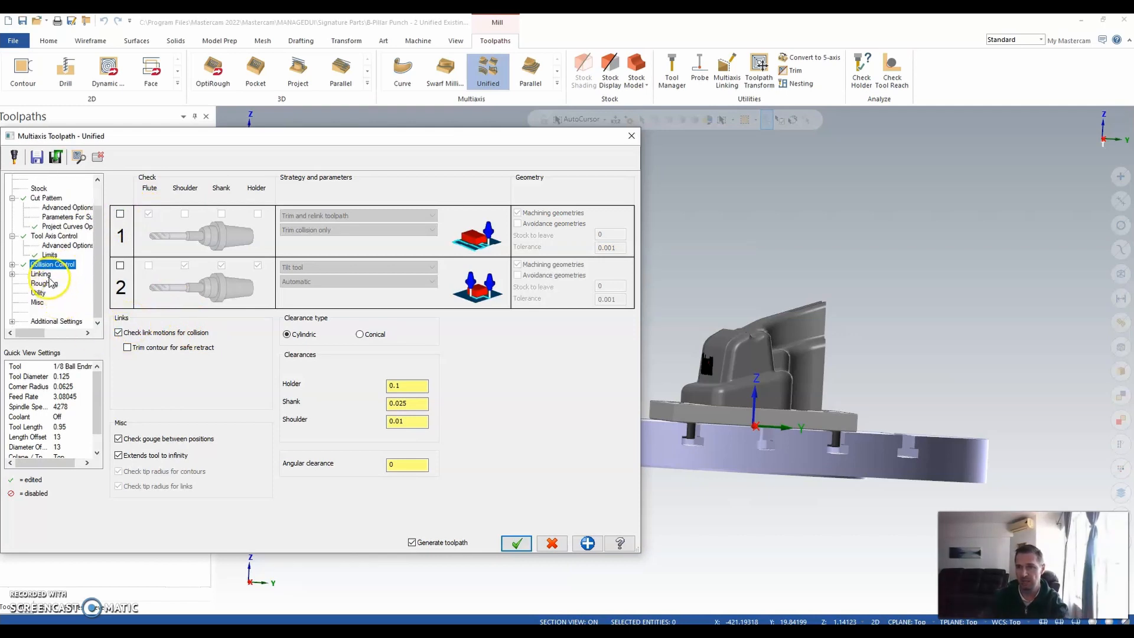
{"action": "left_click", "coordinate": [50, 276]}
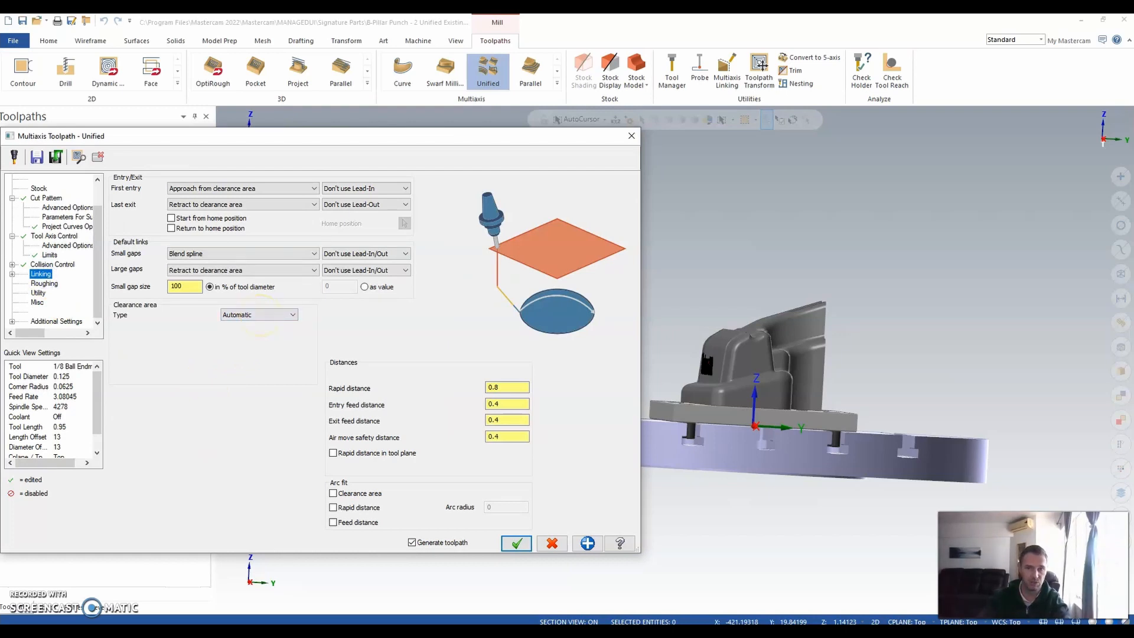
{"action": "left_click", "coordinate": [205, 255]}
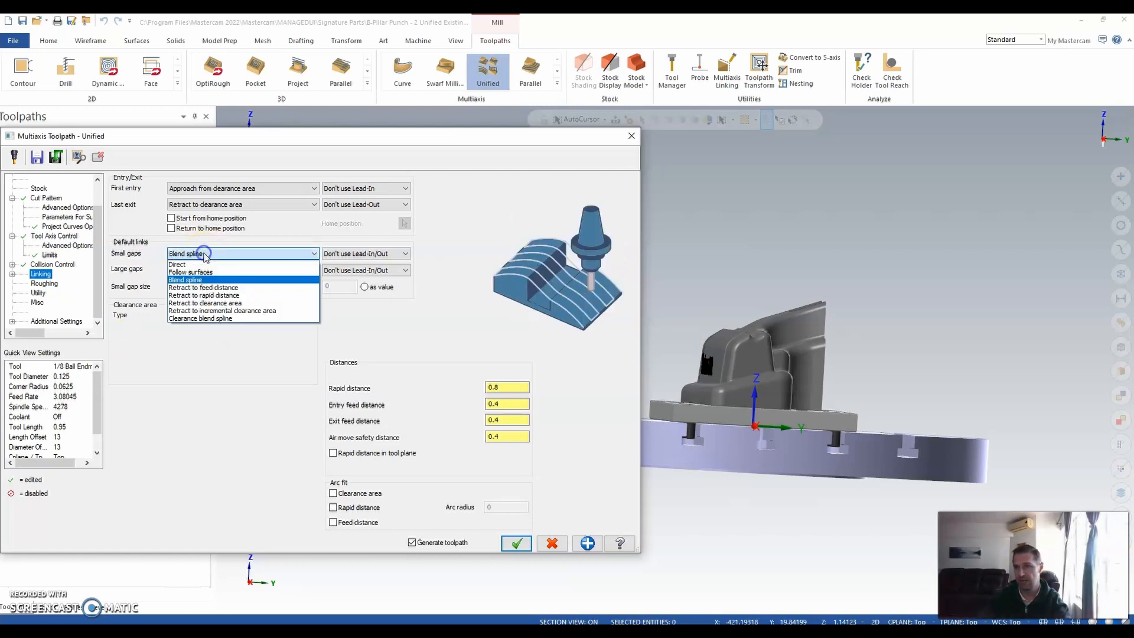
{"action": "left_click", "coordinate": [210, 289]}
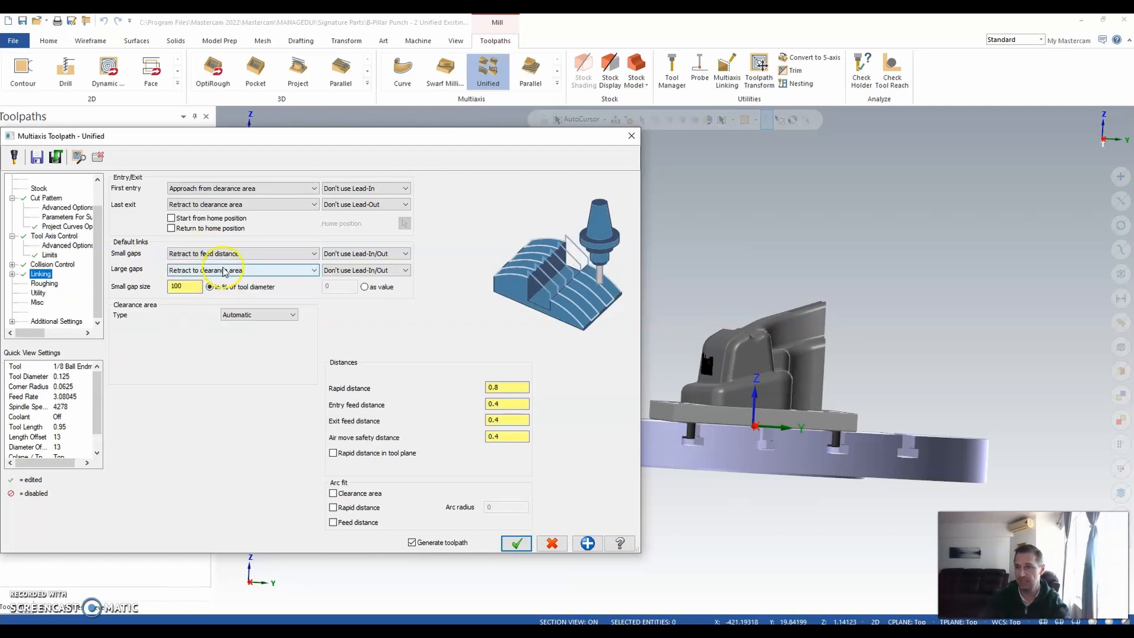
{"action": "left_click", "coordinate": [216, 269]}
{"action": "left_click", "coordinate": [218, 311]}
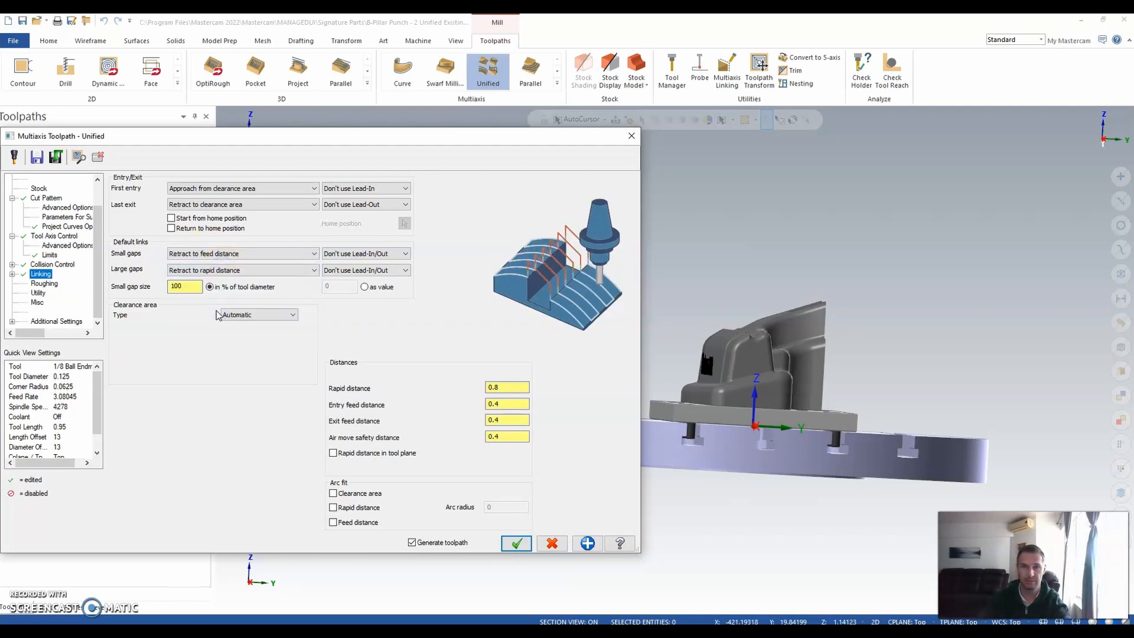
{"action": "left_click", "coordinate": [366, 288]}
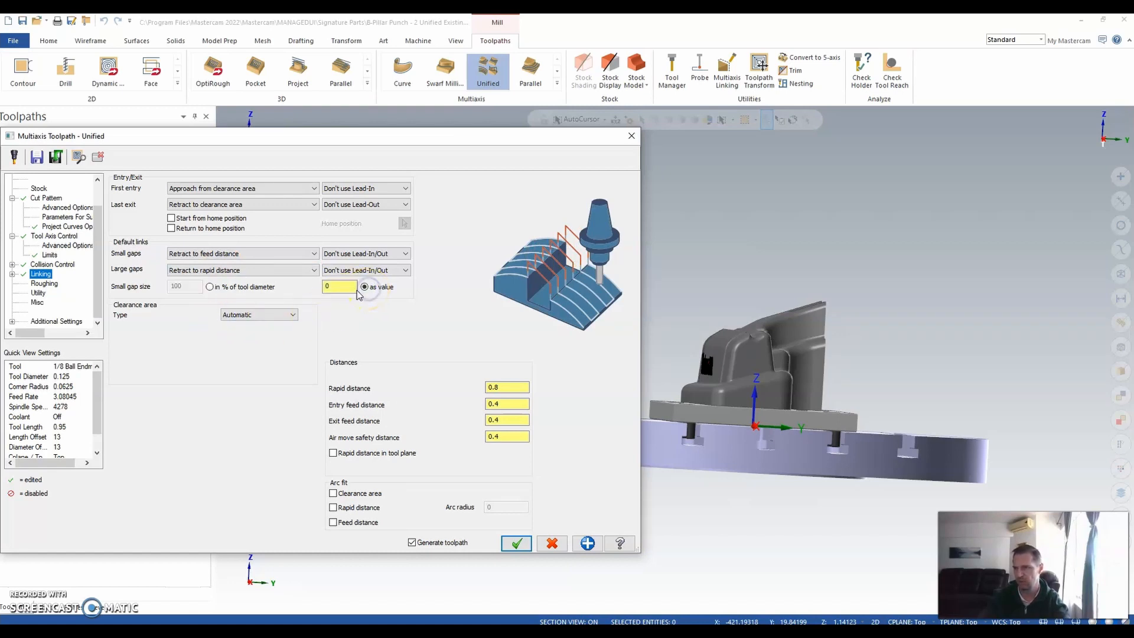
{"action": "double_click", "coordinate": [324, 288]}
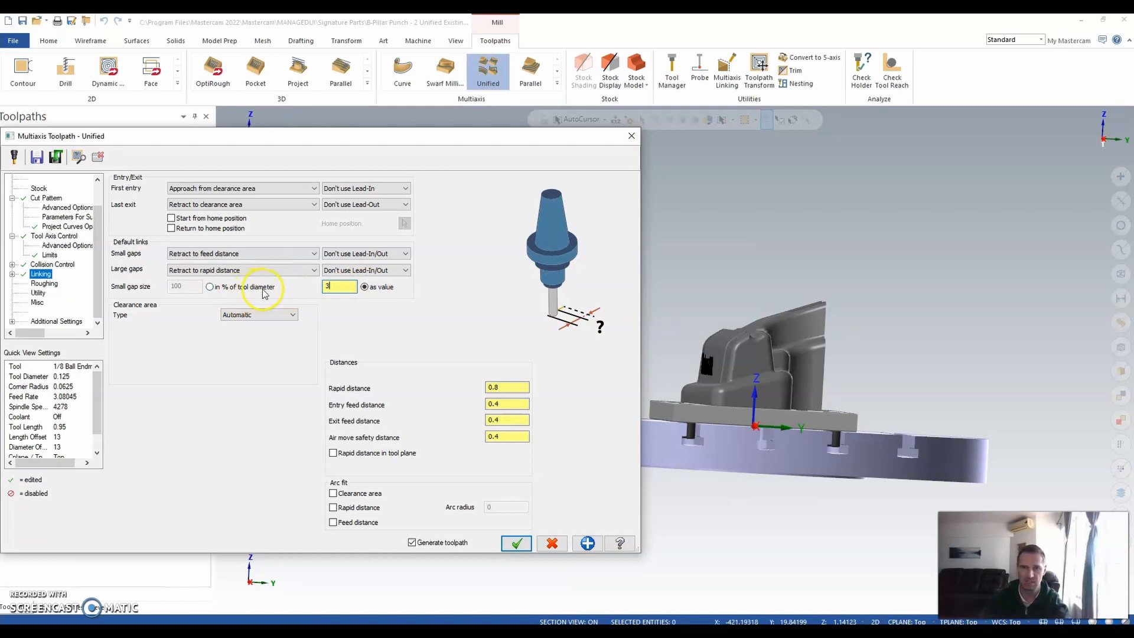
Set the clearance area to a Z-axis plane with a user-defined height of 7.25 and generate the toolpath
{"action": "left_click", "coordinate": [276, 315]}
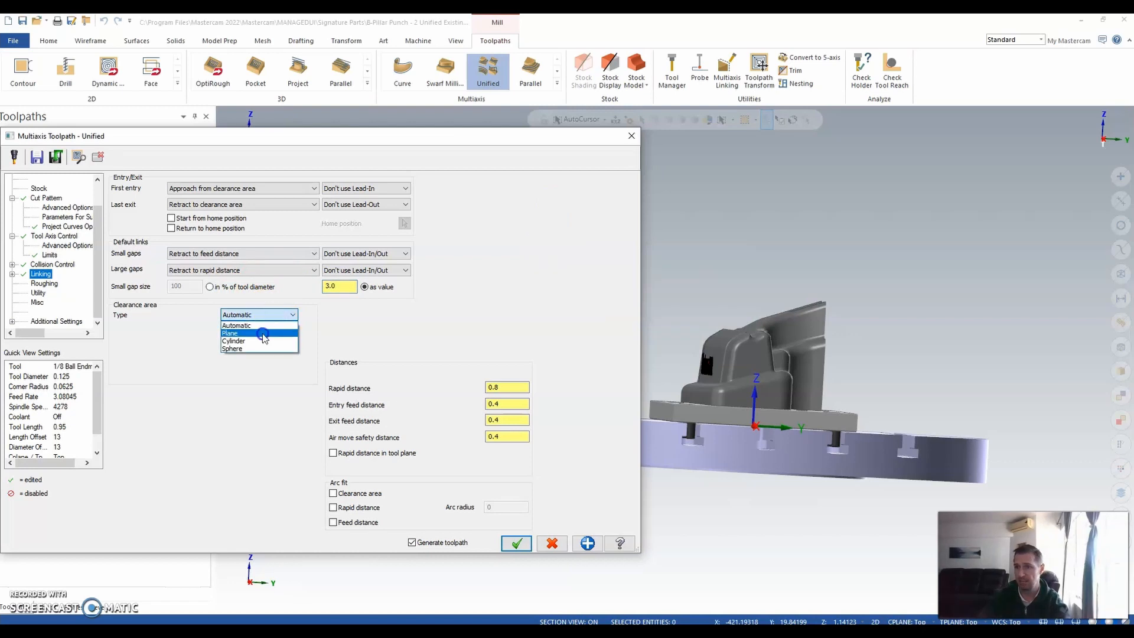
{"action": "left_click", "coordinate": [263, 332]}
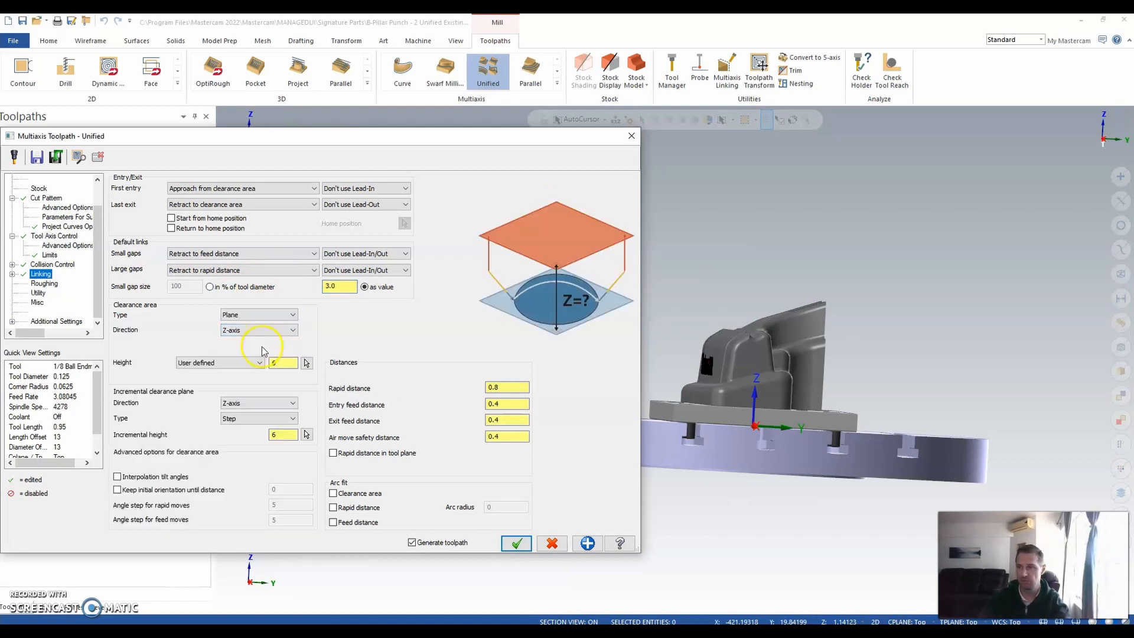
{"action": "left_click", "coordinate": [261, 367]}
{"action": "type", "text": "7."}
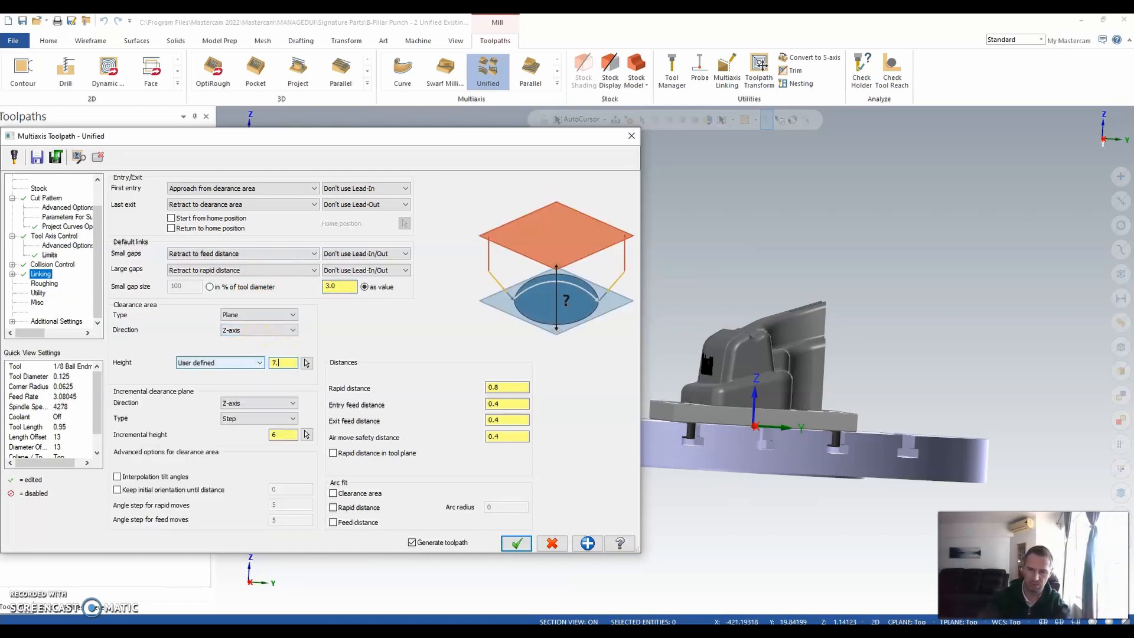
{"action": "type", "text": "25"}
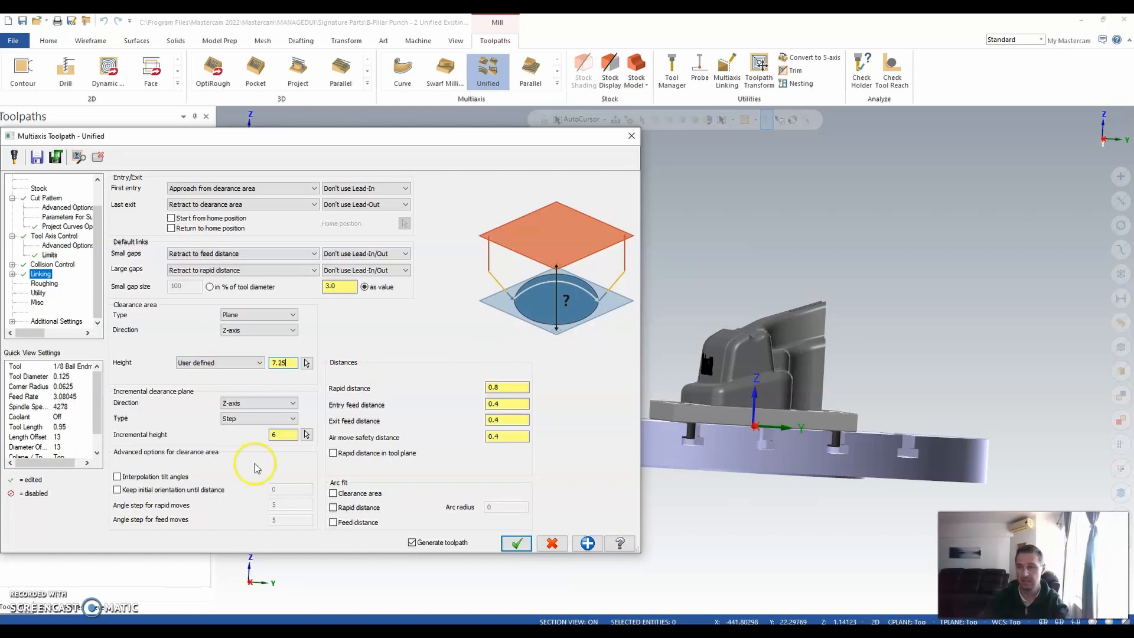
{"action": "left_click", "coordinate": [517, 543]}
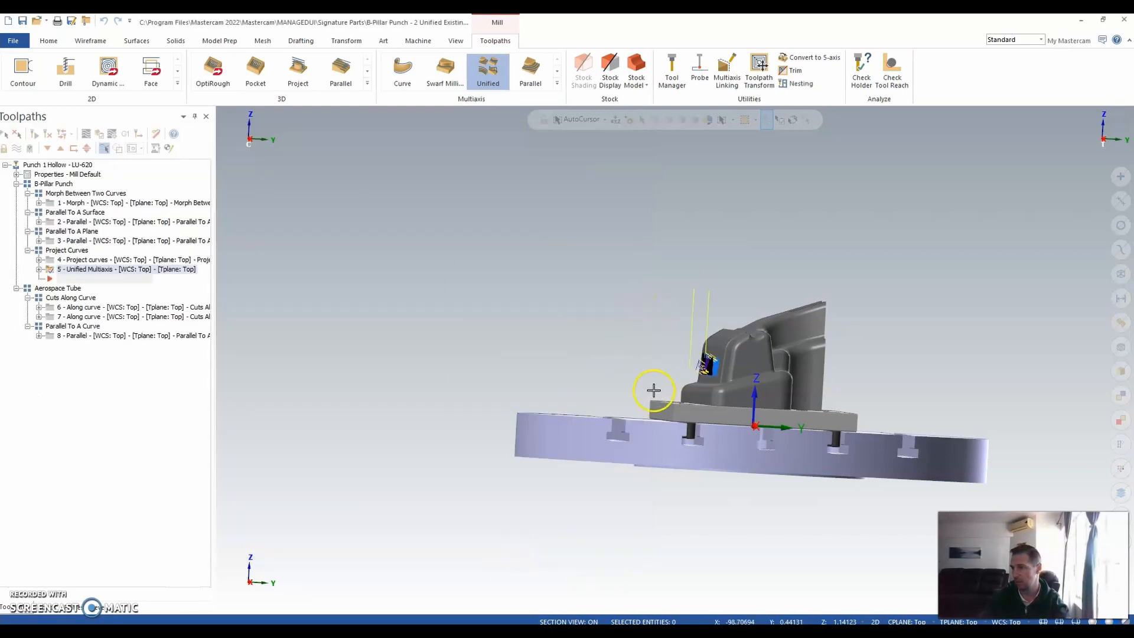
Compare the new Unified Multiaxis toolpath with the existing Project curves operation on the Mastercam 2022 lettering
{"action": "scroll", "coordinate": [732, 385], "scroll_direction": "up", "scroll_amount": 6}
{"action": "middle_click_drag", "start_coordinate": [739, 384], "coordinate": [591, 378]}
{"action": "left_click", "coordinate": [75, 264]}
{"action": "left_click", "coordinate": [76, 266]}
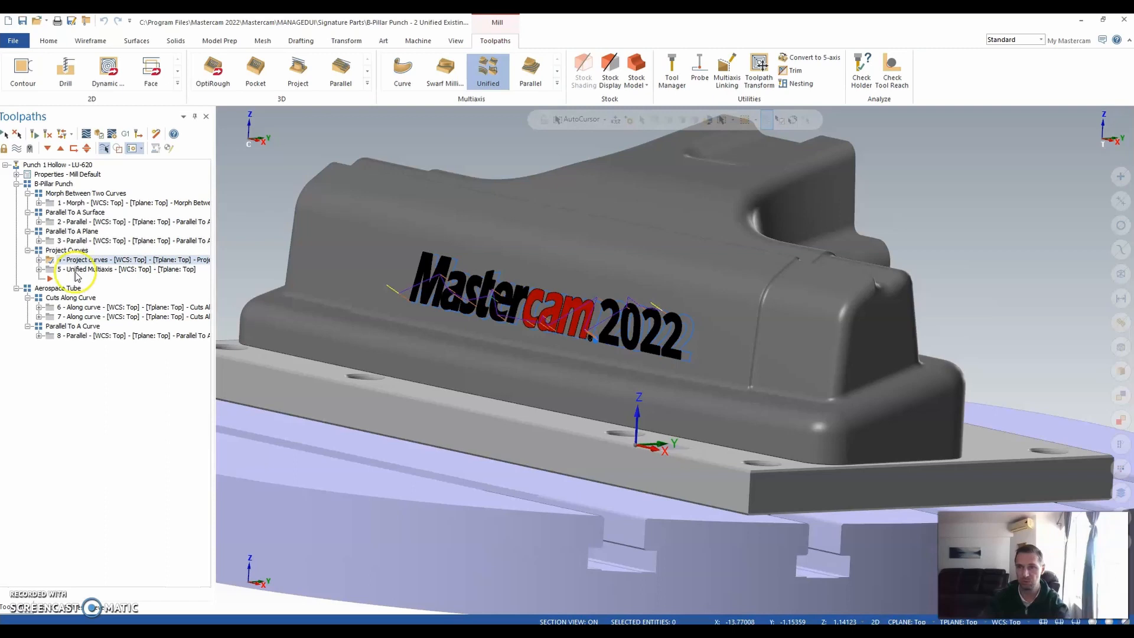
{"action": "left_click", "coordinate": [76, 270]}
{"action": "left_click", "coordinate": [87, 270]}
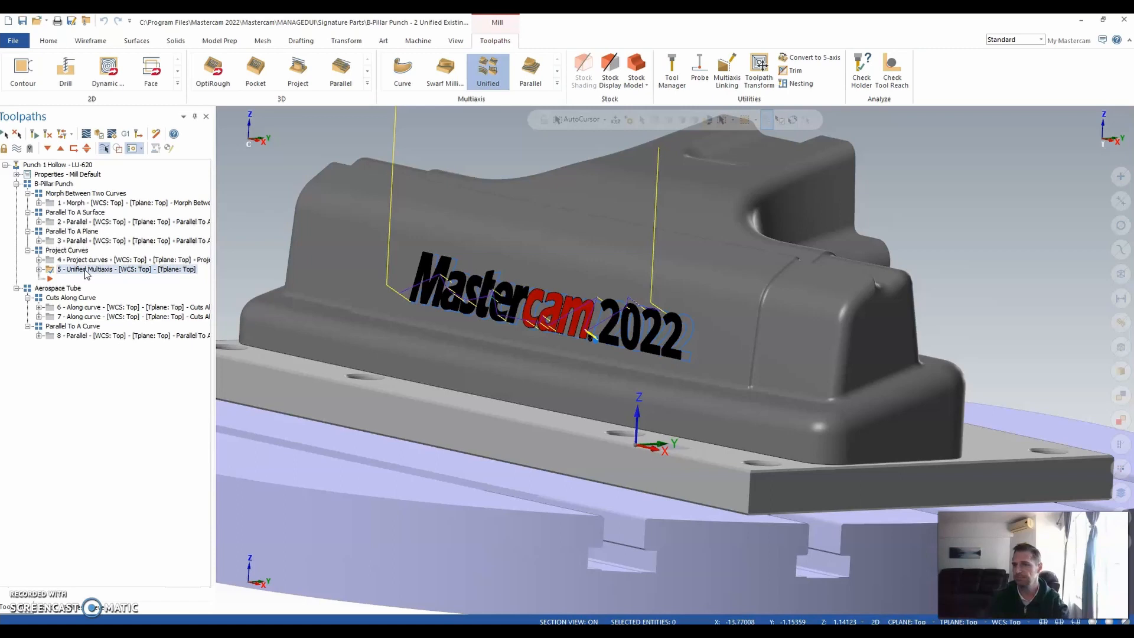
Make the Aerospace Tube level visible and active, and hide all other levels
{"action": "scroll", "coordinate": [619, 253], "scroll_direction": "down", "scroll_amount": 3}
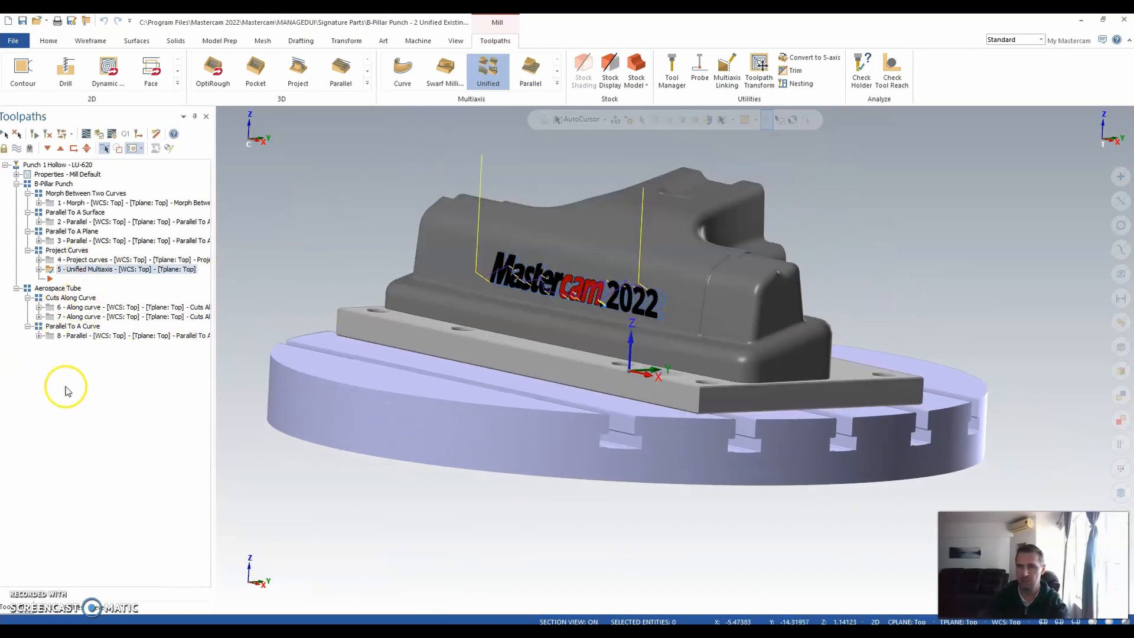
{"action": "left_click", "coordinate": [98, 608]}
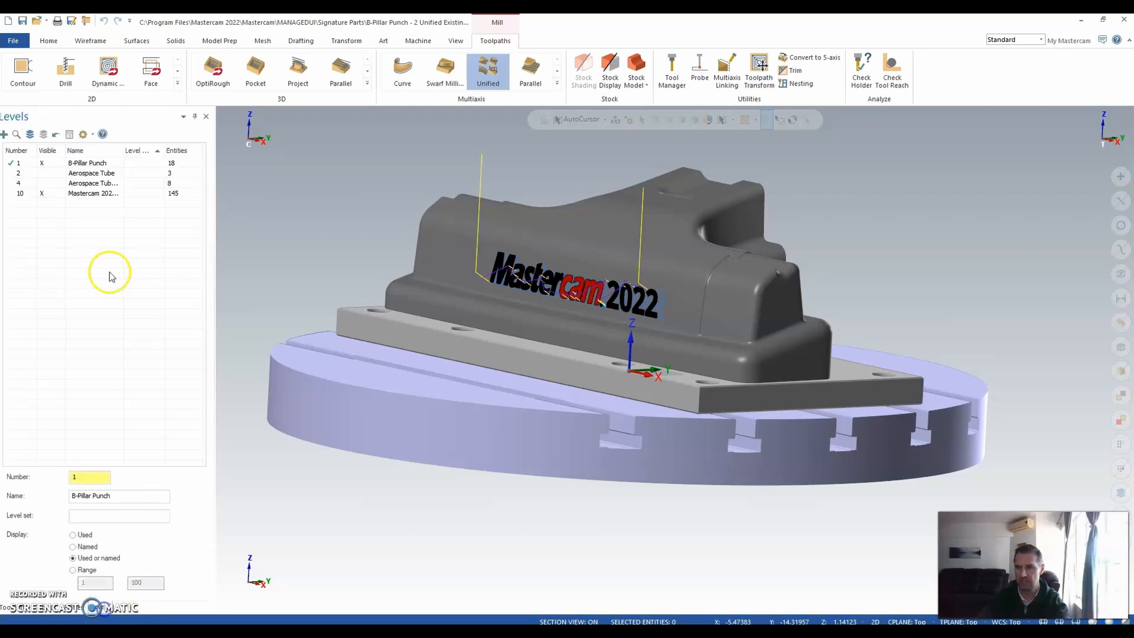
{"action": "left_click", "coordinate": [48, 172]}
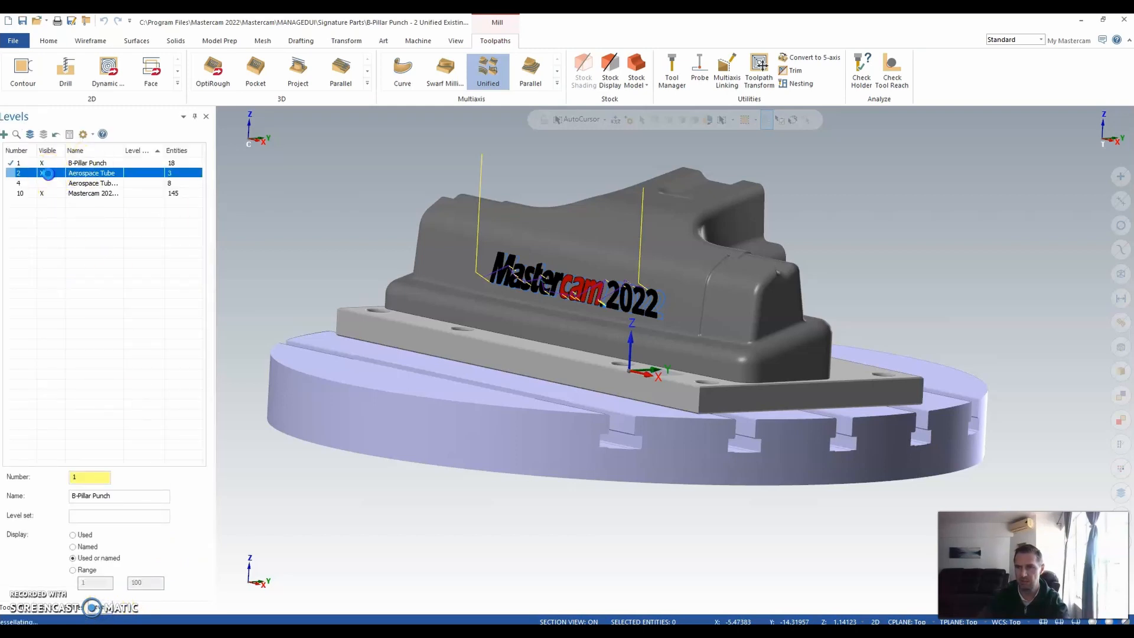
{"action": "left_click", "coordinate": [28, 174]}
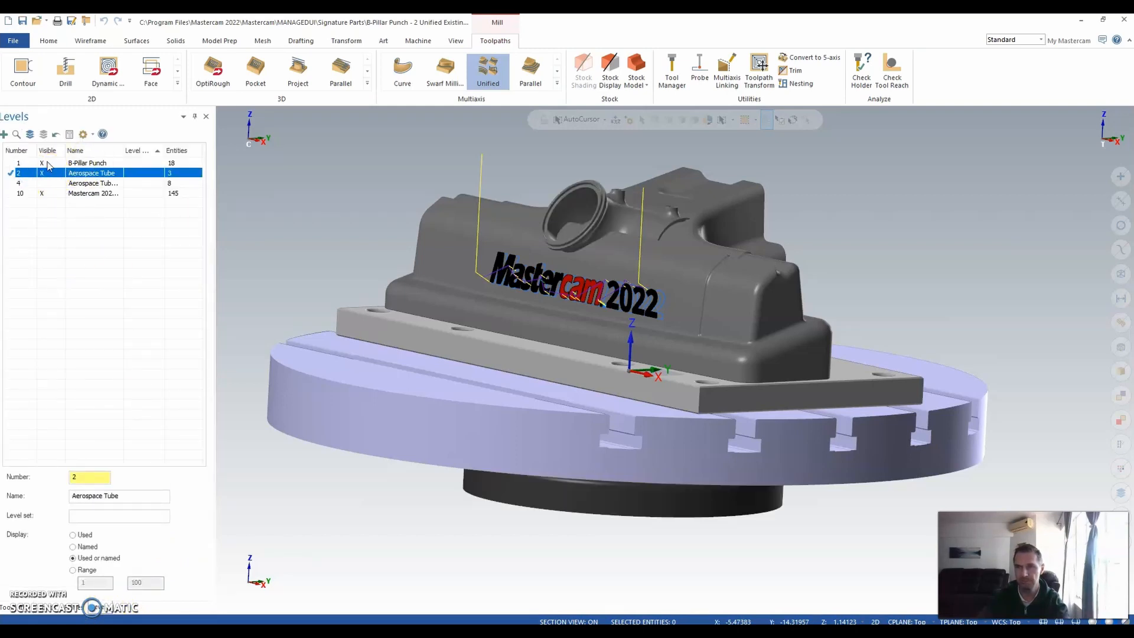
{"action": "left_click", "coordinate": [43, 134]}
{"action": "left_click", "coordinate": [565, 309]}
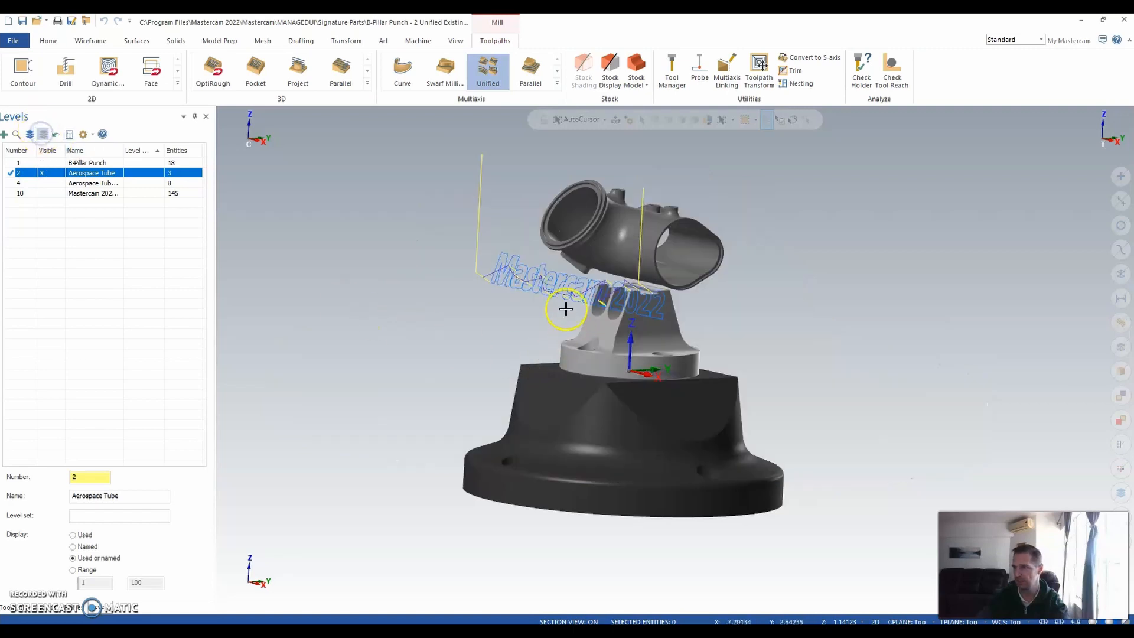
Hide the displayed Unified Multiaxis toolpath so the aerospace tube can be viewed alone
{"action": "left_click", "coordinate": [21, 608]}
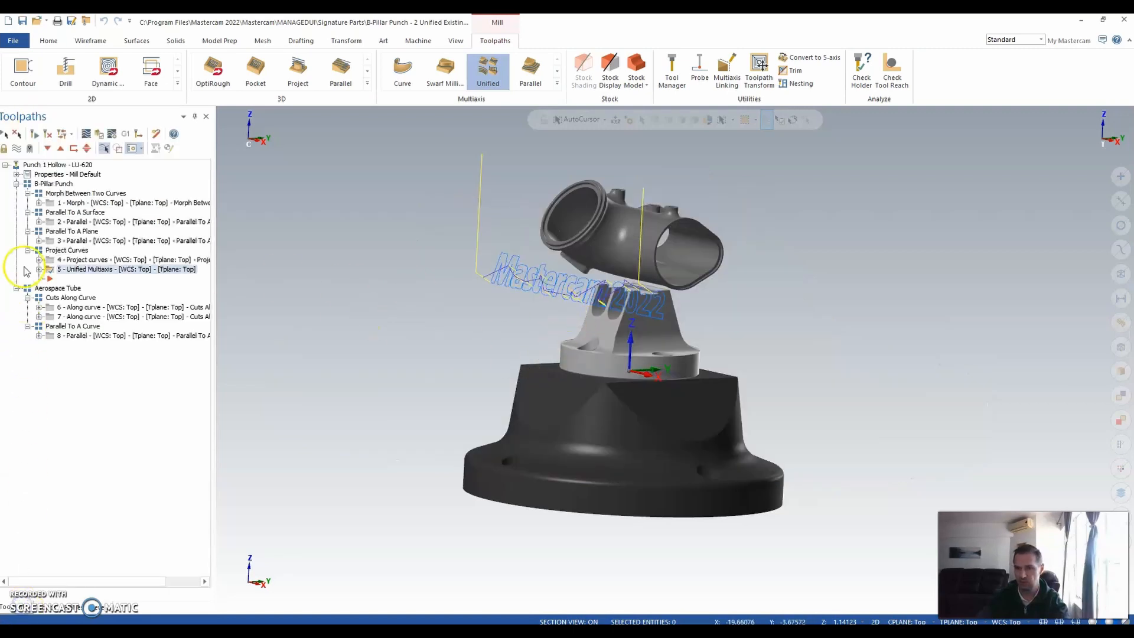
{"action": "left_click", "coordinate": [18, 146]}
{"action": "scroll", "coordinate": [678, 198], "scroll_direction": "up", "scroll_amount": 4}
{"action": "middle_click_drag", "start_coordinate": [752, 266], "coordinate": [728, 284]}
{"action": "middle_click_drag", "start_coordinate": [632, 418], "coordinate": [573, 324]}
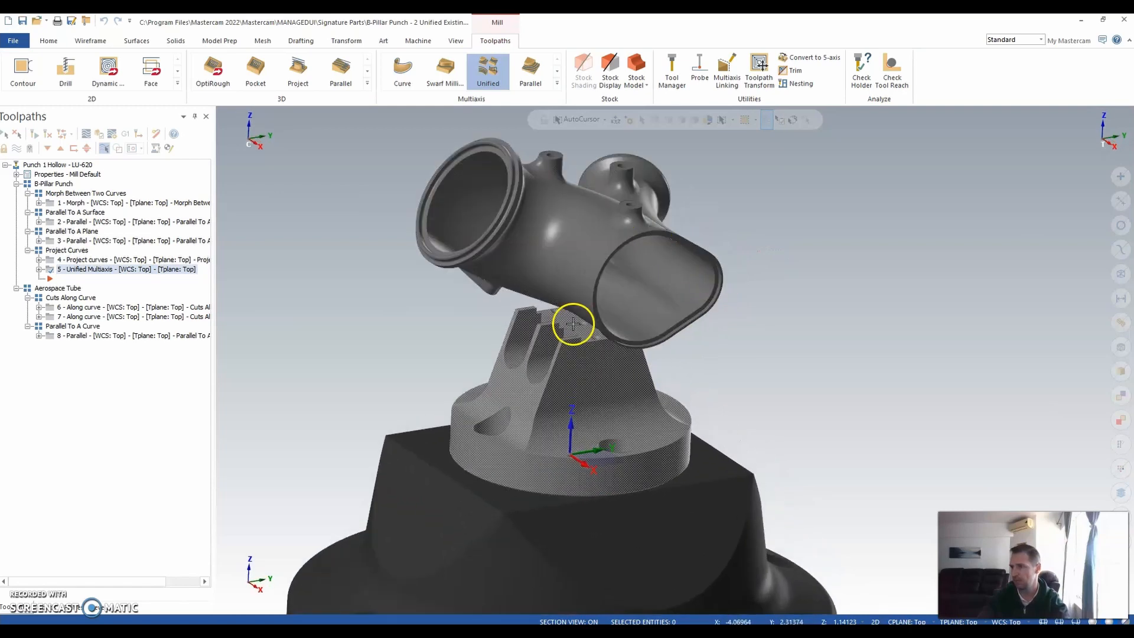
Show the first Along curve toolpath inside the tube and place the insert position directly after that operation
{"action": "left_click", "coordinate": [66, 310]}
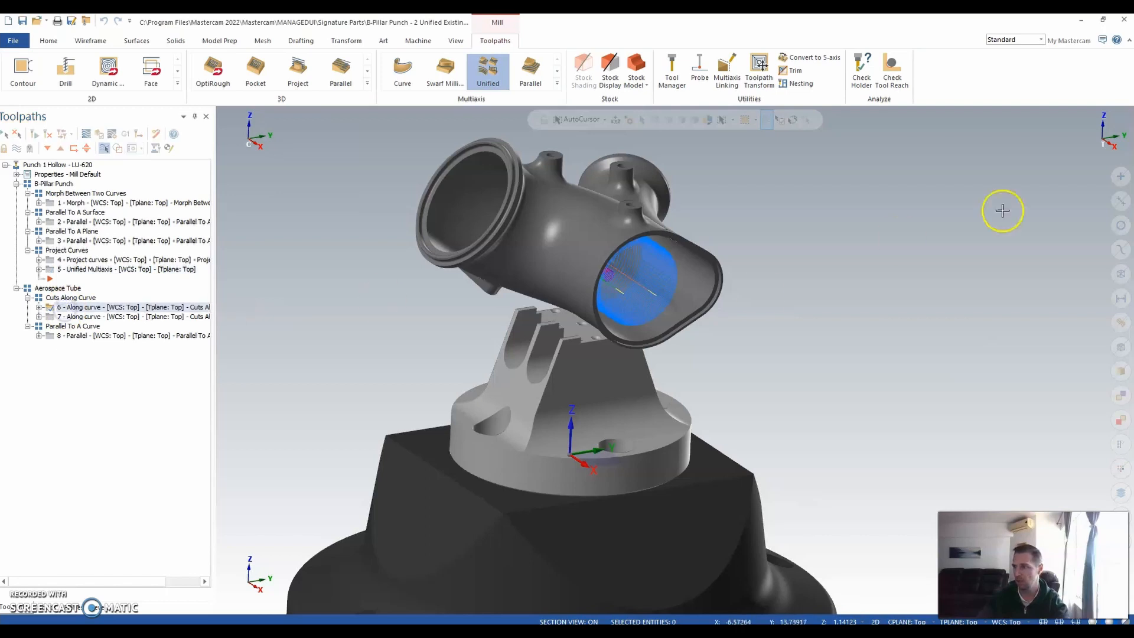
{"action": "scroll", "coordinate": [699, 322], "scroll_direction": "up", "scroll_amount": 2}
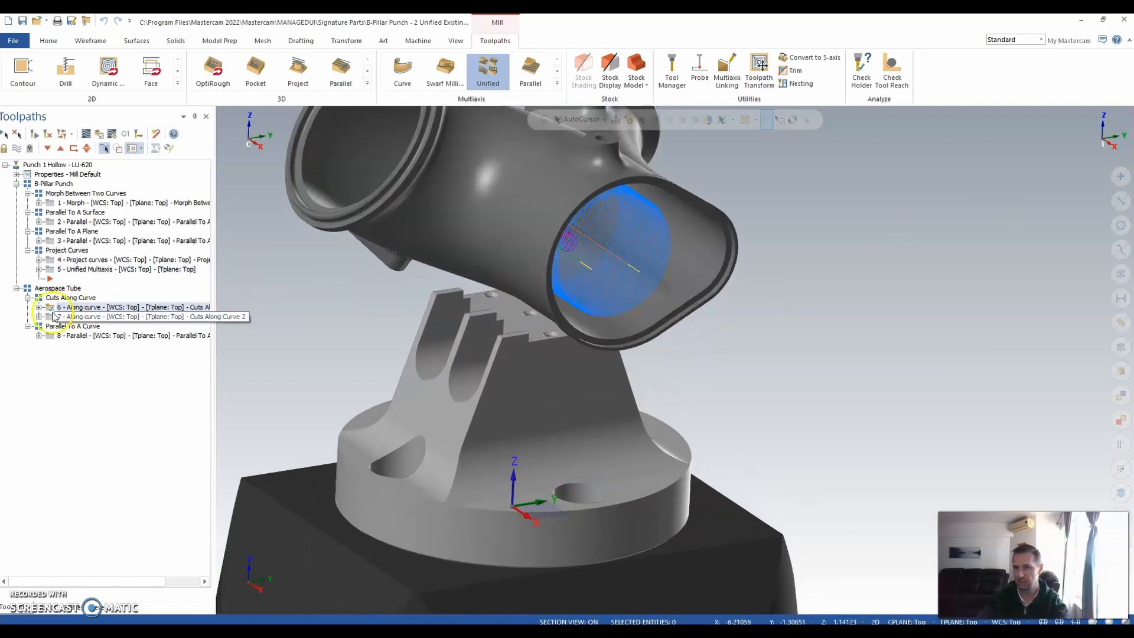
{"action": "middle_click_drag", "start_coordinate": [759, 301], "coordinate": [719, 285]}
{"action": "mouse_move", "coordinate": [610, 264]}
{"action": "middle_mouse_down"}
{"action": "mouse_move", "coordinate": [622, 294]}
{"action": "mouse_move", "coordinate": [649, 267]}
{"action": "mouse_move", "coordinate": [699, 284]}
{"action": "middle_mouse_up"}
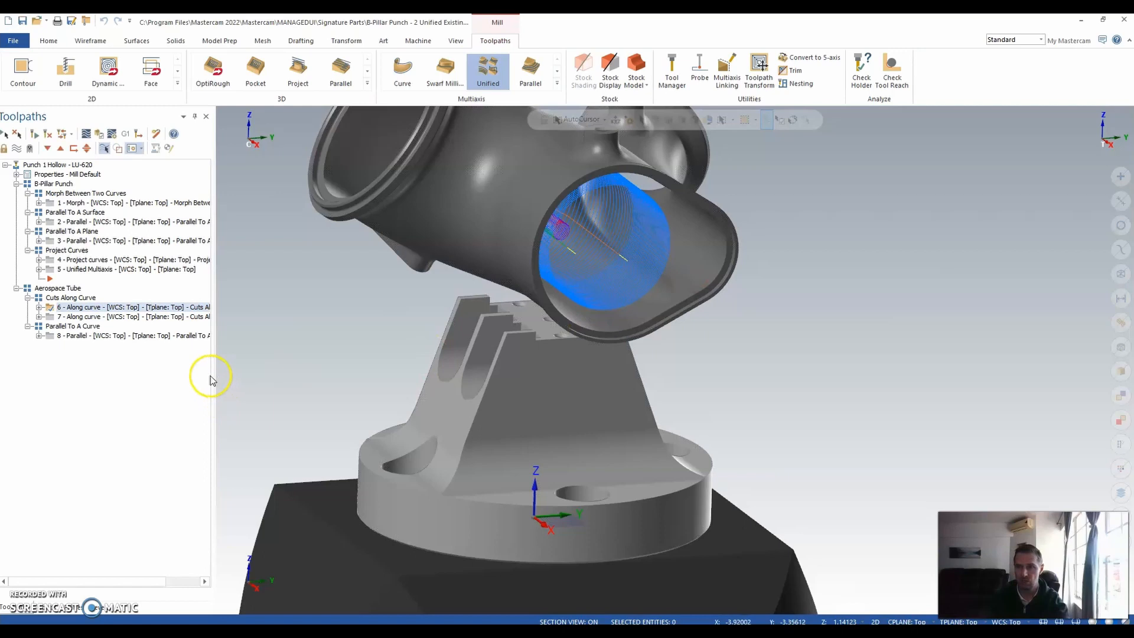
{"action": "left_click", "coordinate": [75, 149]}
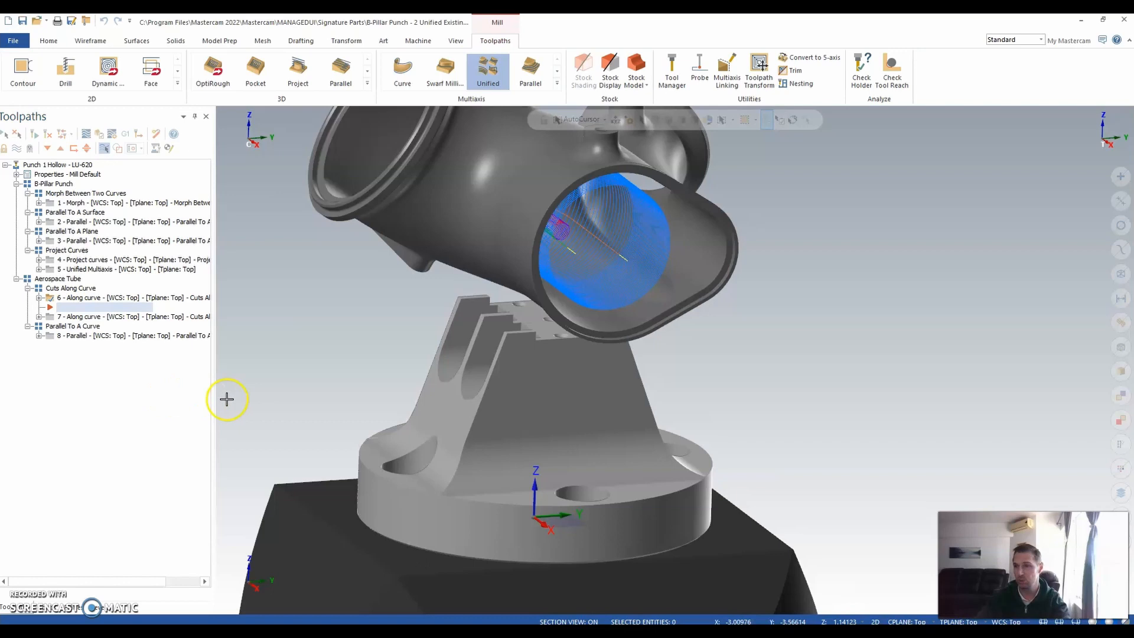
Isolate Aerospace Tube ID as the active visible level and hide the displayed Along curve toolpath
{"action": "left_click", "coordinate": [94, 607]}
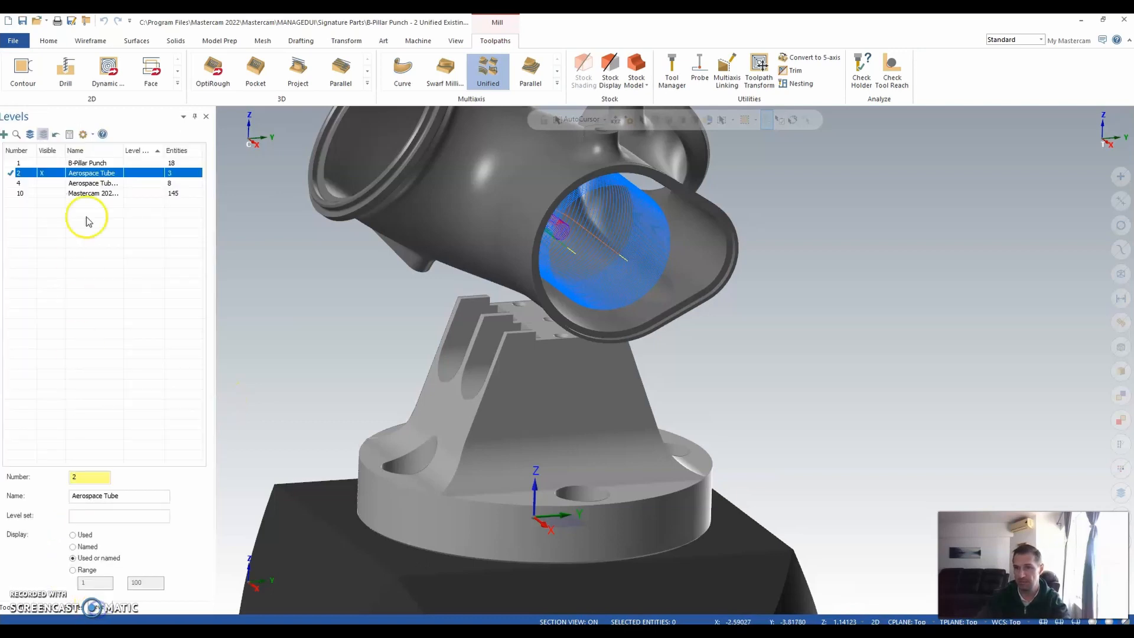
{"action": "left_click", "coordinate": [45, 183]}
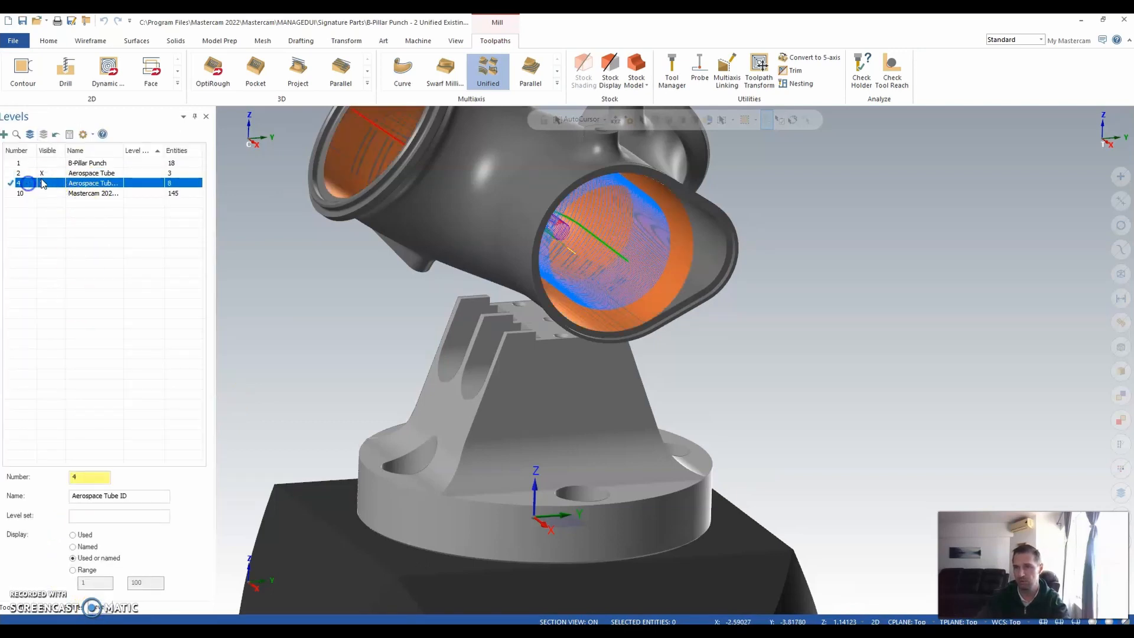
{"action": "left_click", "coordinate": [45, 173]}
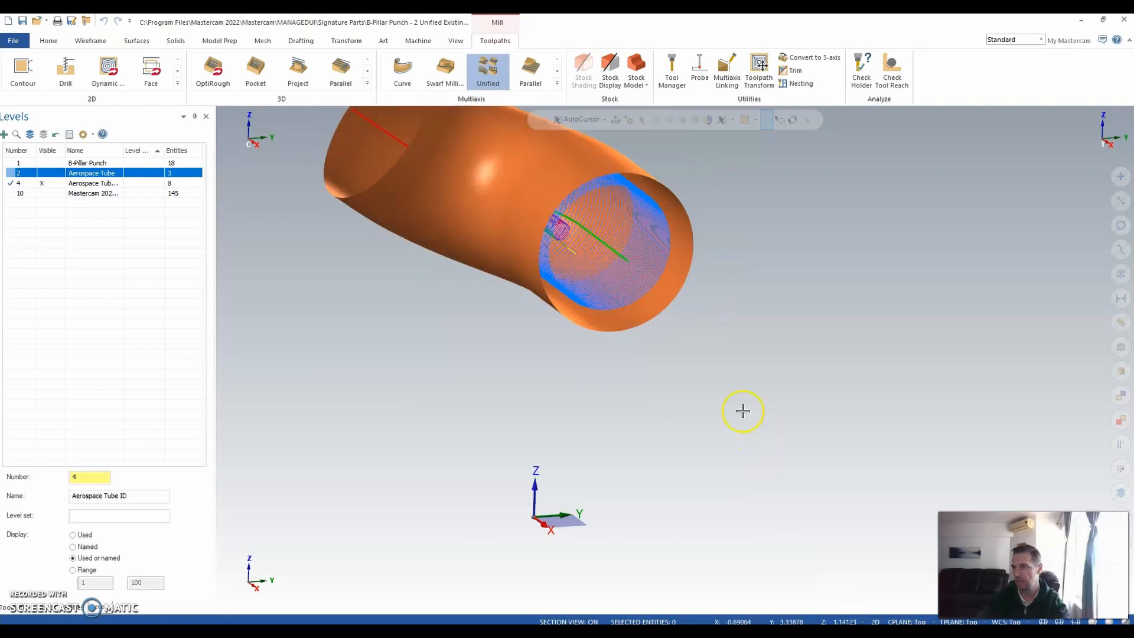
{"action": "scroll", "coordinate": [741, 410], "scroll_direction": "down", "scroll_amount": 2}
{"action": "left_click", "coordinate": [19, 614]}
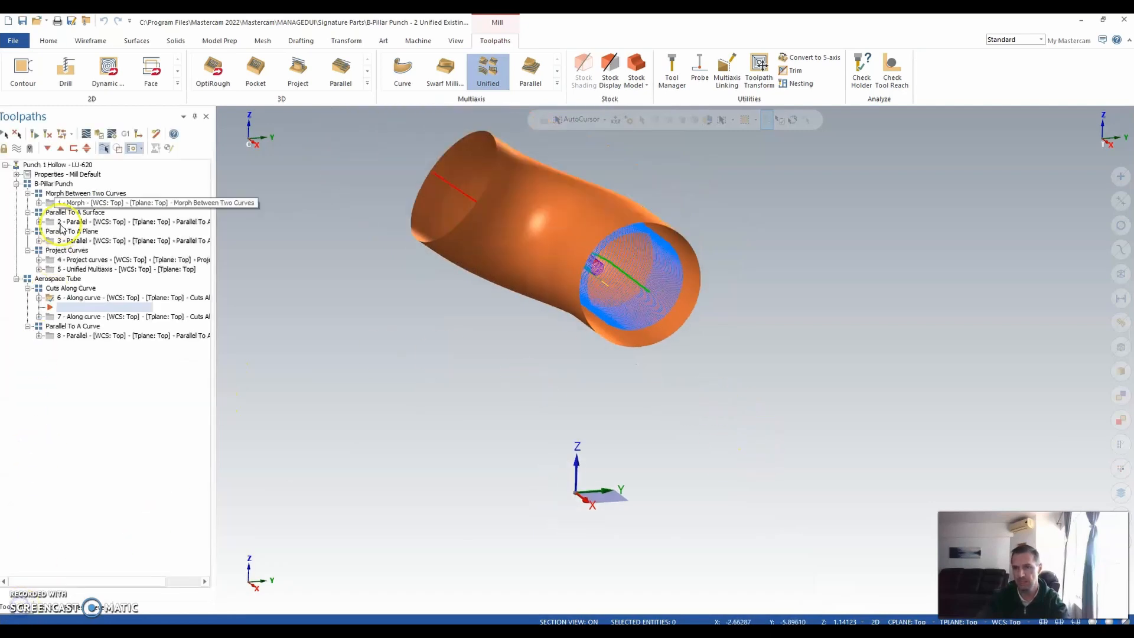
{"action": "left_click", "coordinate": [17, 149]}
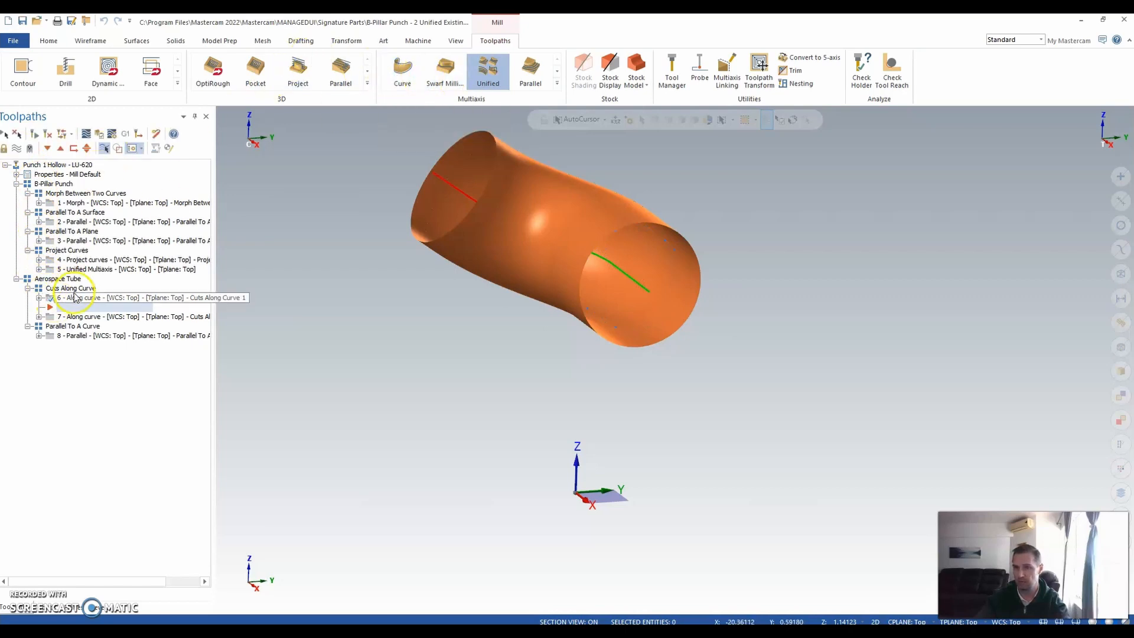
Start a new Unified multiaxis toolpath using tool 6, the 0.5 Lollipop Cutter
{"action": "left_click", "coordinate": [487, 71]}
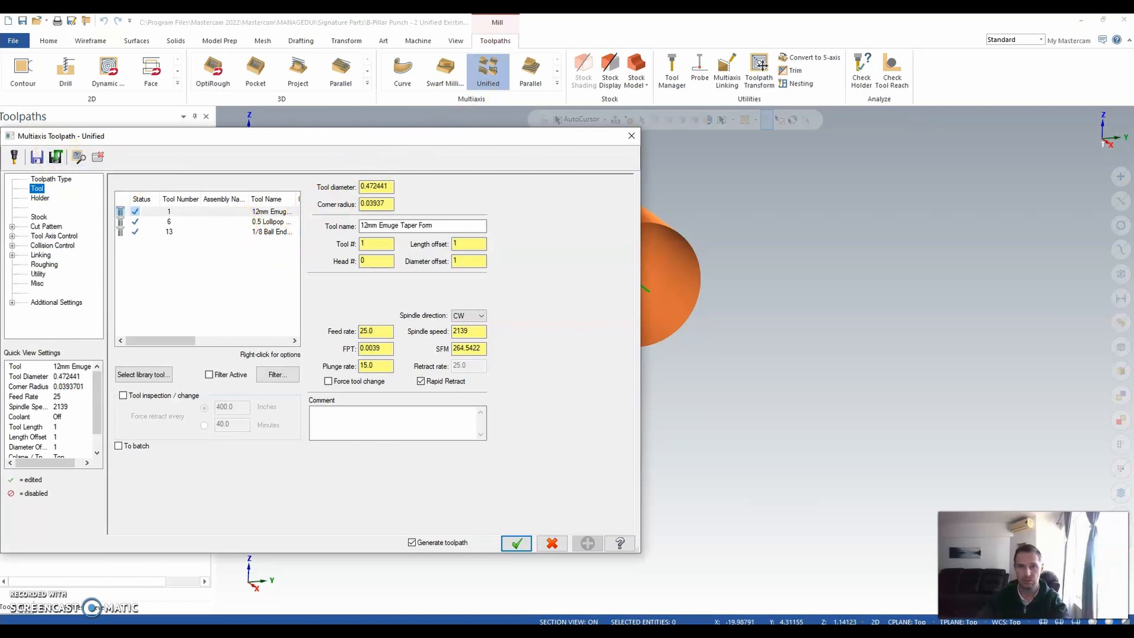
{"action": "left_click", "coordinate": [261, 224]}
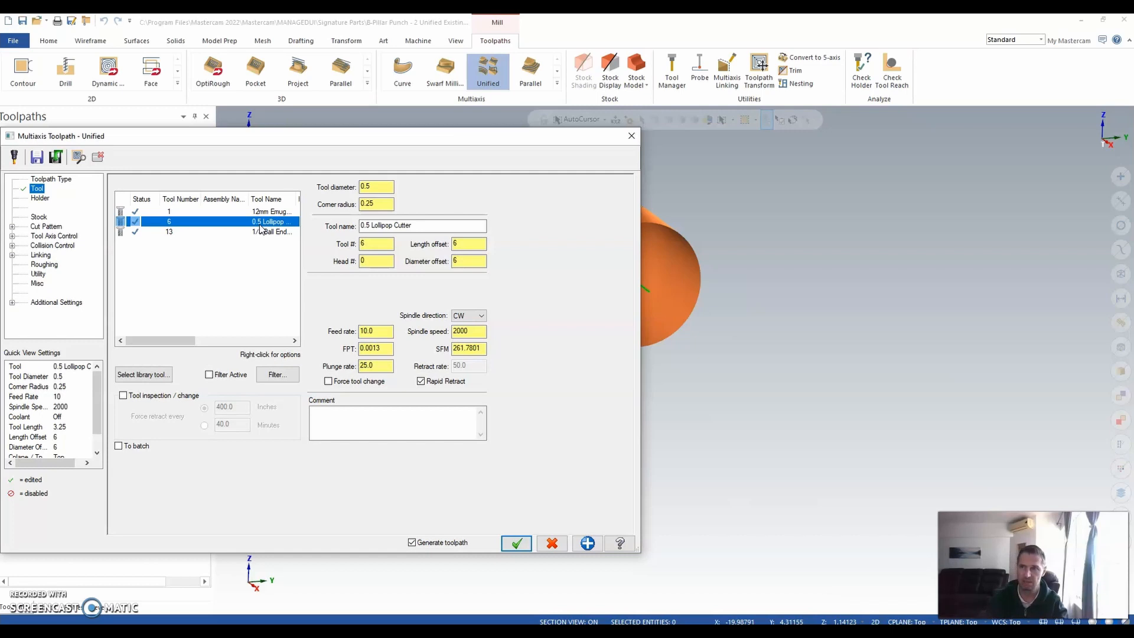
Add a curve row to the cut pattern and chain the curve running through the tube as its Guide
{"action": "left_click", "coordinate": [45, 228]}
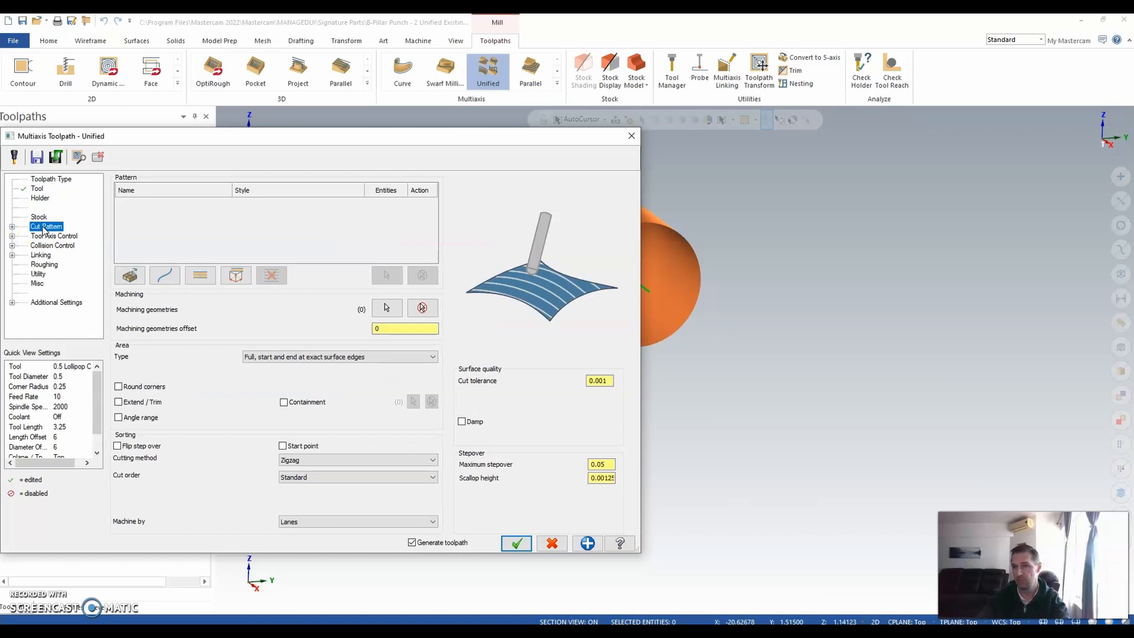
{"action": "left_click", "coordinate": [165, 277]}
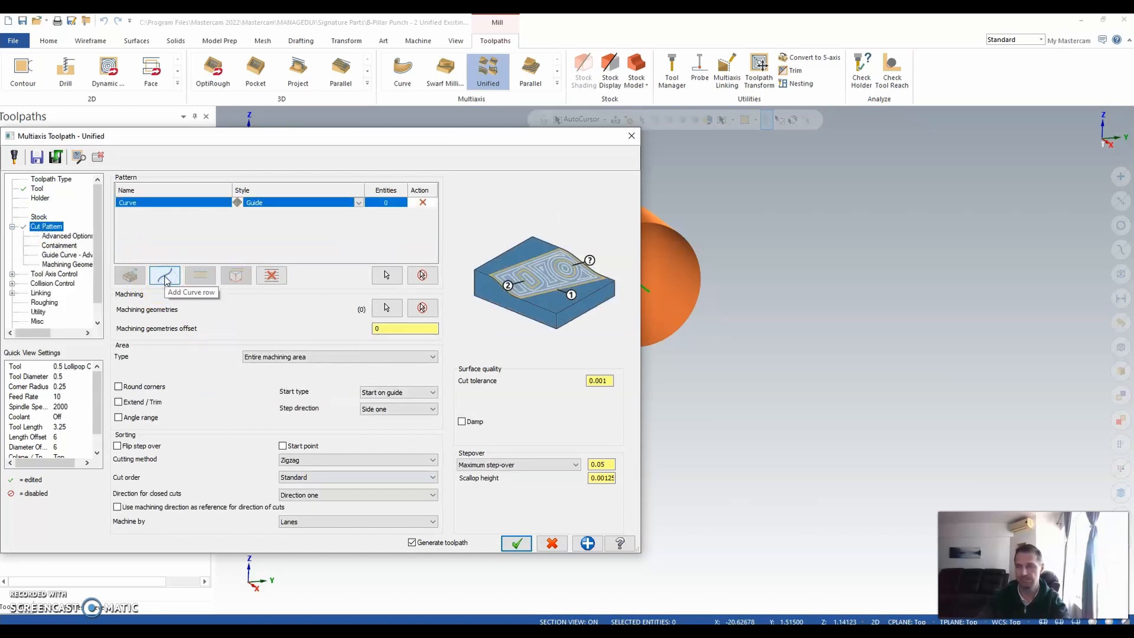
{"action": "left_click", "coordinate": [385, 275]}
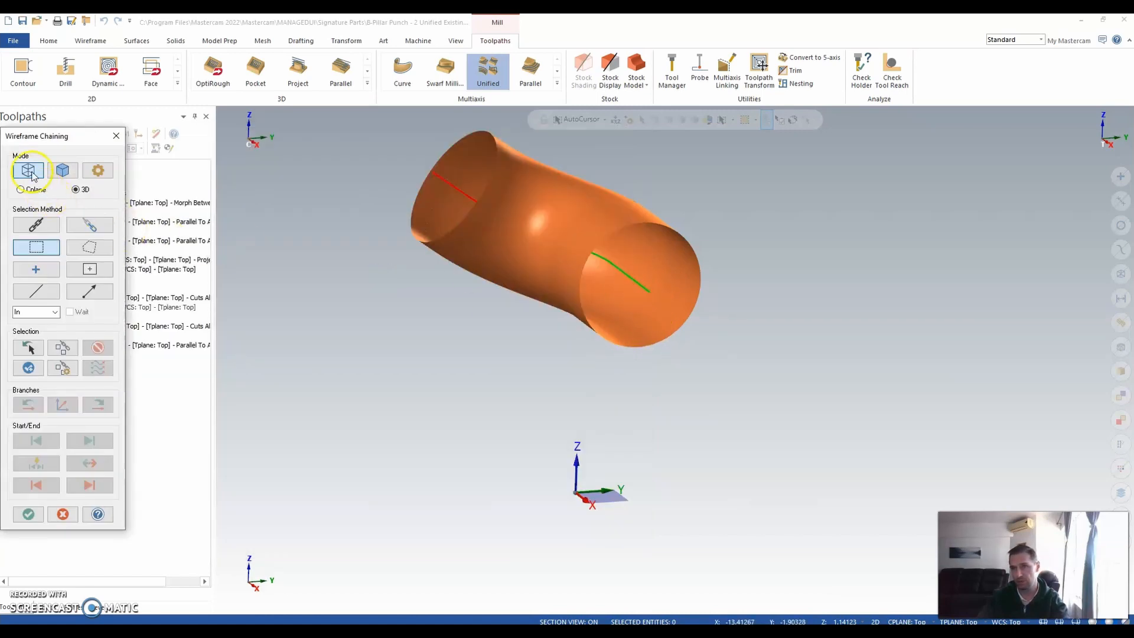
{"action": "left_click", "coordinate": [36, 225]}
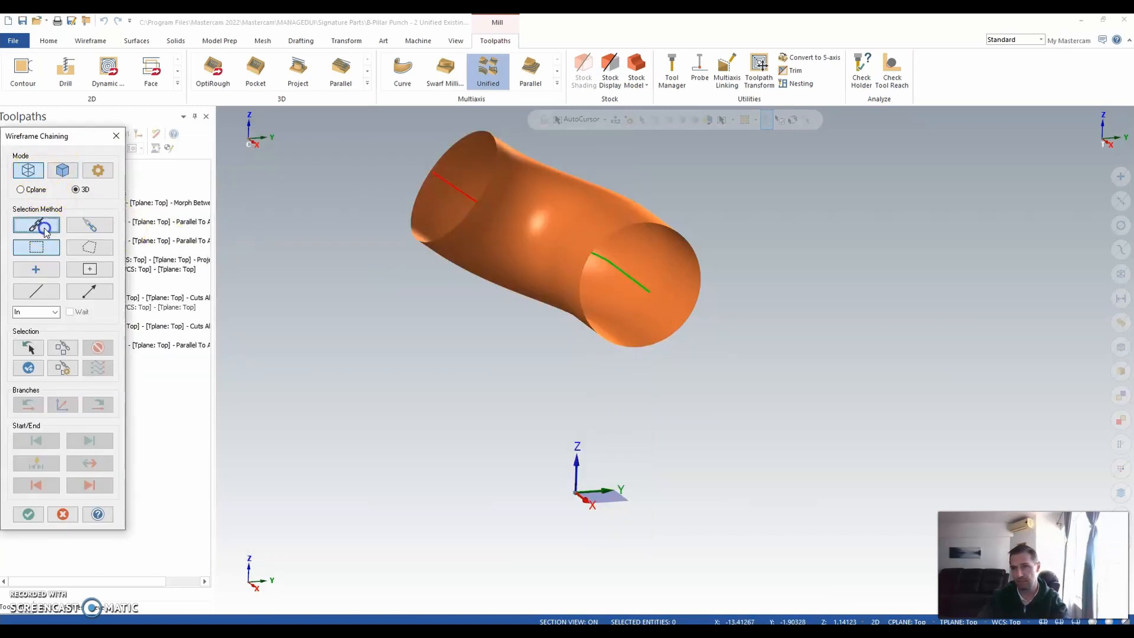
{"action": "left_click", "coordinate": [656, 287]}
{"action": "left_click", "coordinate": [642, 379]}
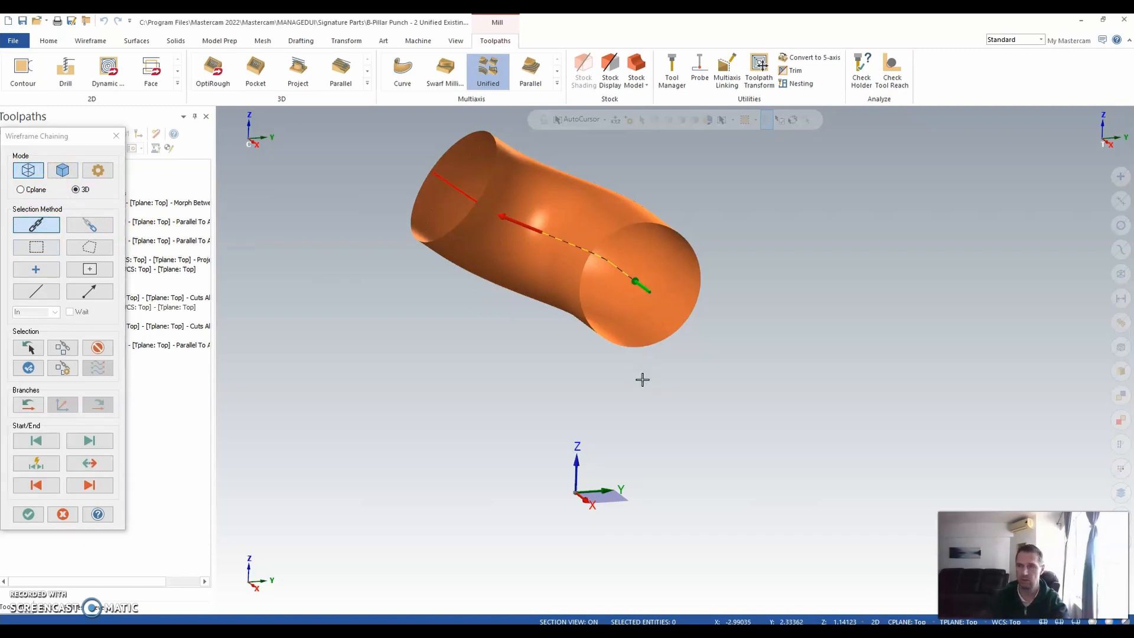
{"action": "left_click", "coordinate": [28, 516]}
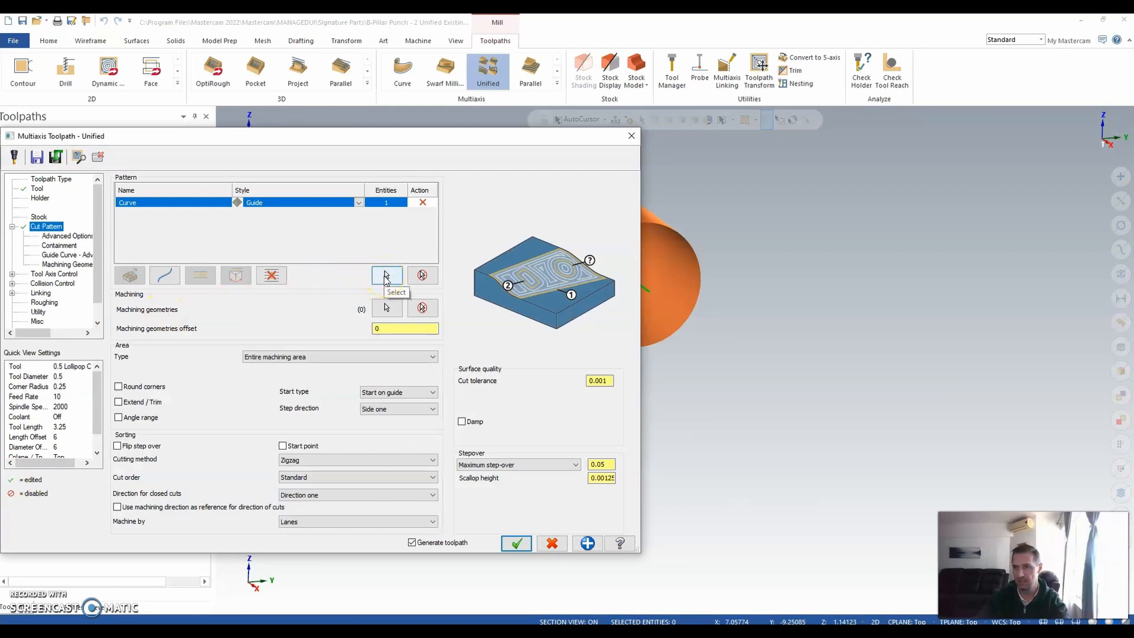
{"action": "left_click", "coordinate": [338, 199]}
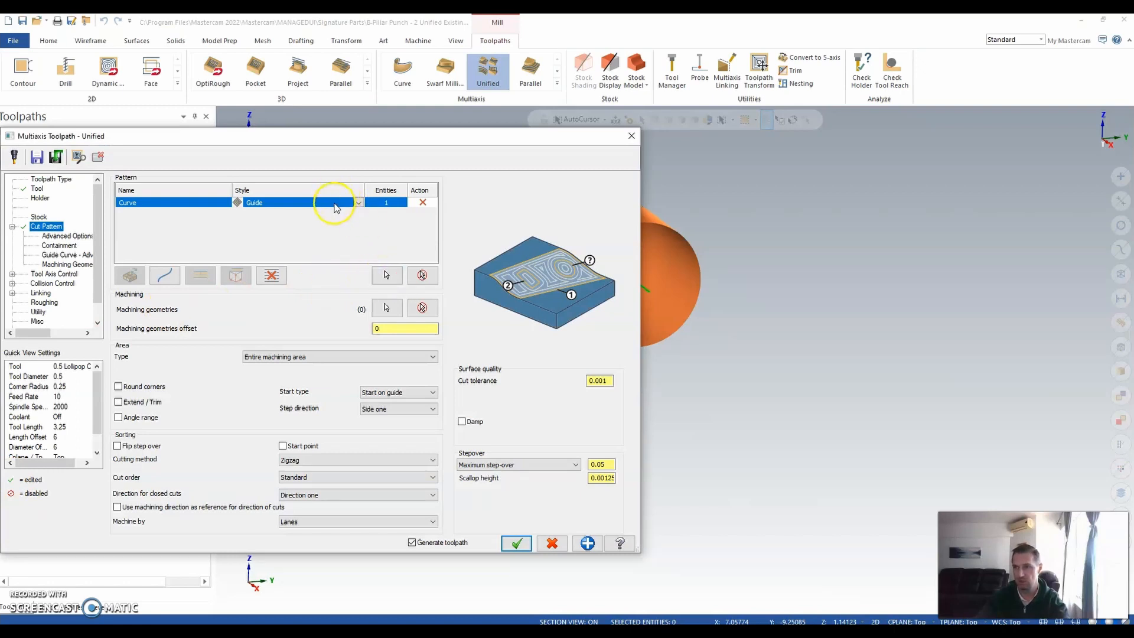
Select the two tube surfaces as the machining geometry
{"action": "left_click", "coordinate": [387, 308]}
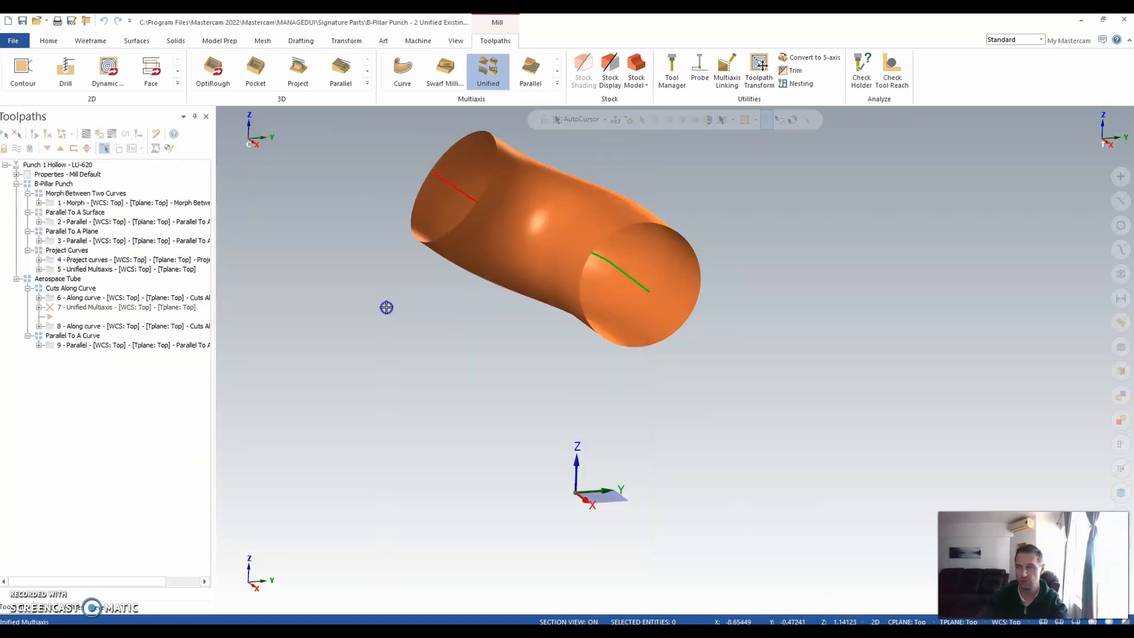
{"action": "left_click", "coordinate": [658, 318]}
{"action": "left_click", "coordinate": [620, 286]}
{"action": "left_click", "coordinate": [543, 224]}
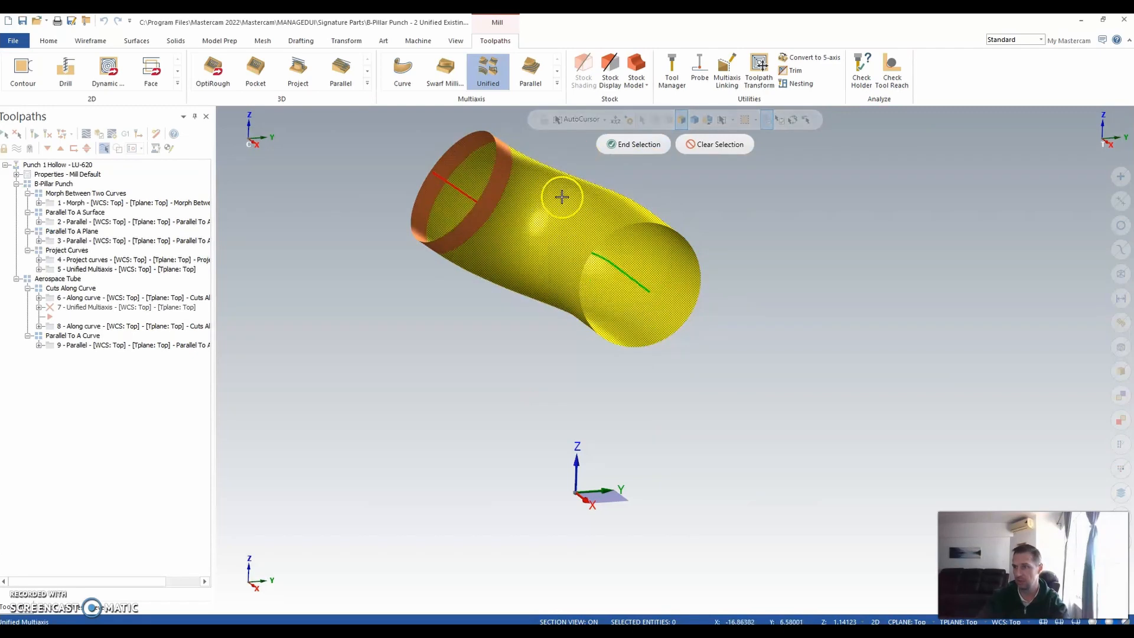
{"action": "left_click", "coordinate": [638, 147]}
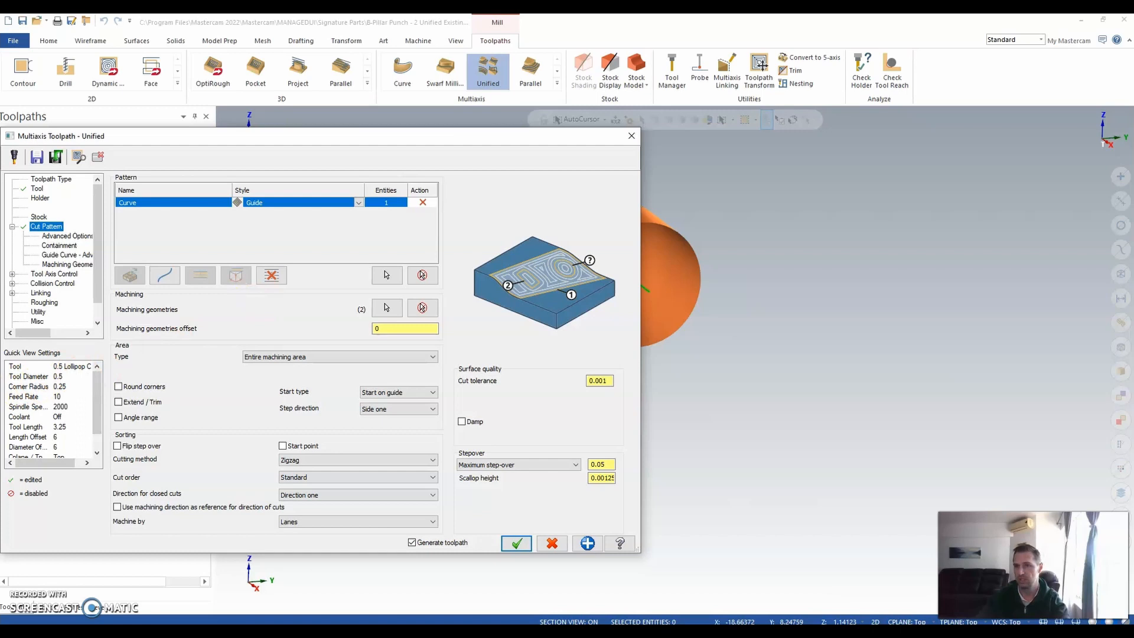
Set the tool axis control to Fixed angle to axis, with the tilt angle referenced to the X-axis
{"action": "left_click", "coordinate": [12, 284]}
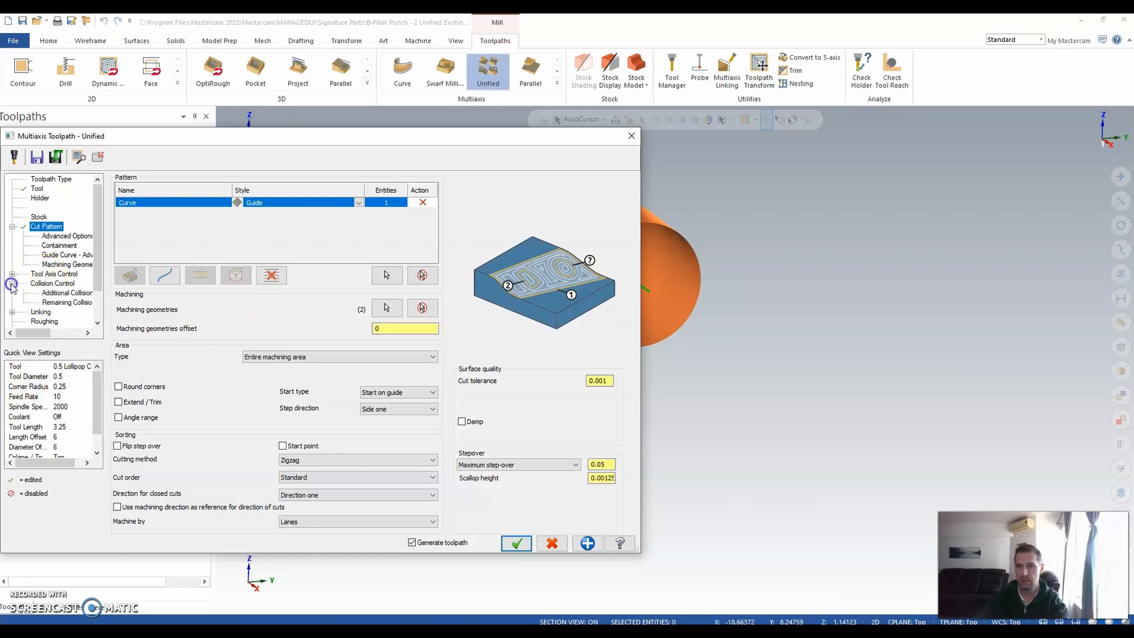
{"action": "left_click", "coordinate": [12, 284]}
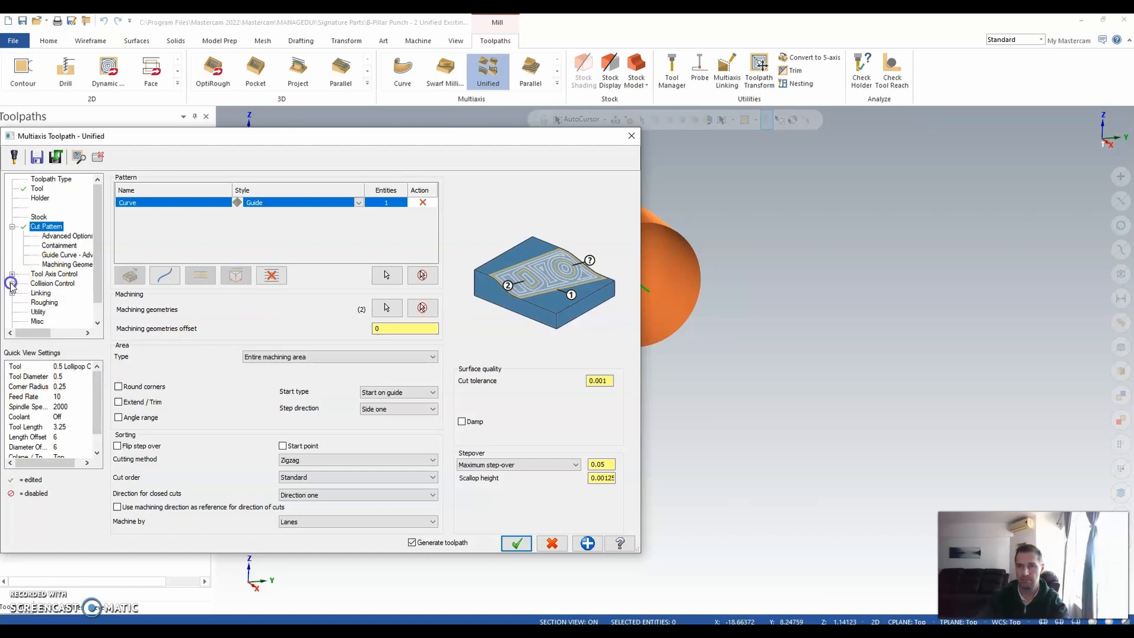
{"action": "left_click", "coordinate": [53, 274]}
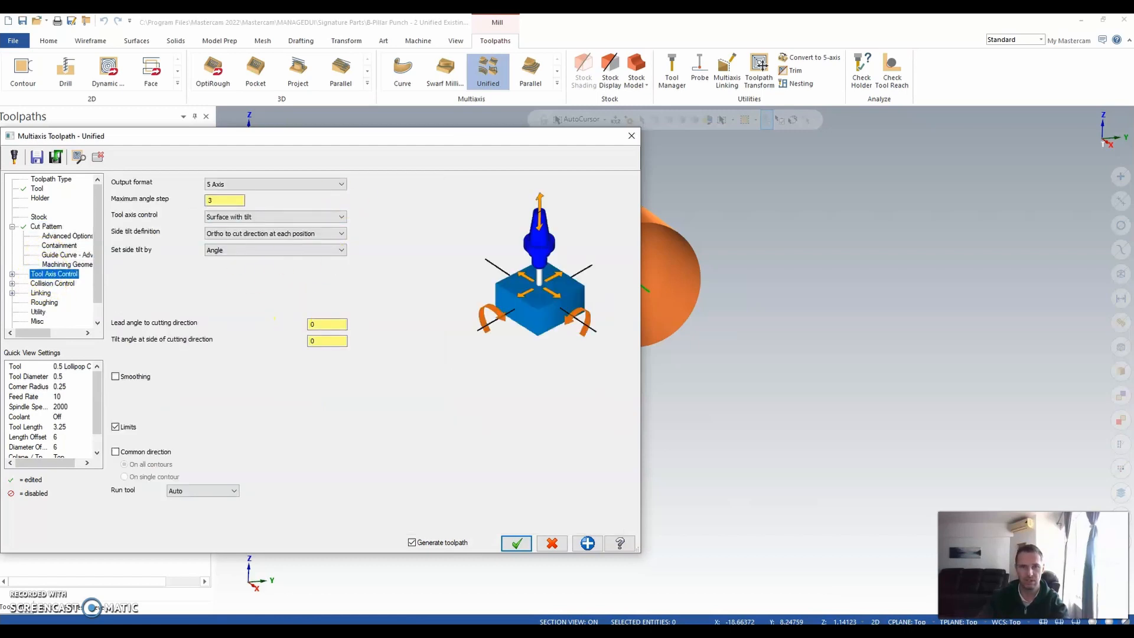
{"action": "left_click", "coordinate": [262, 222]}
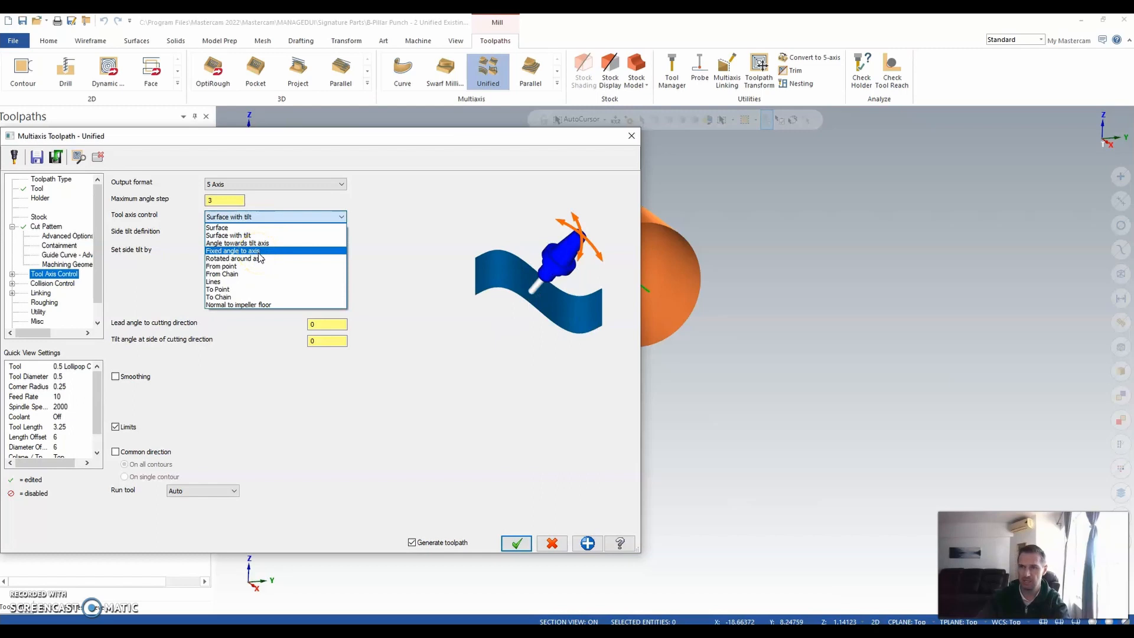
{"action": "left_click", "coordinate": [265, 258]}
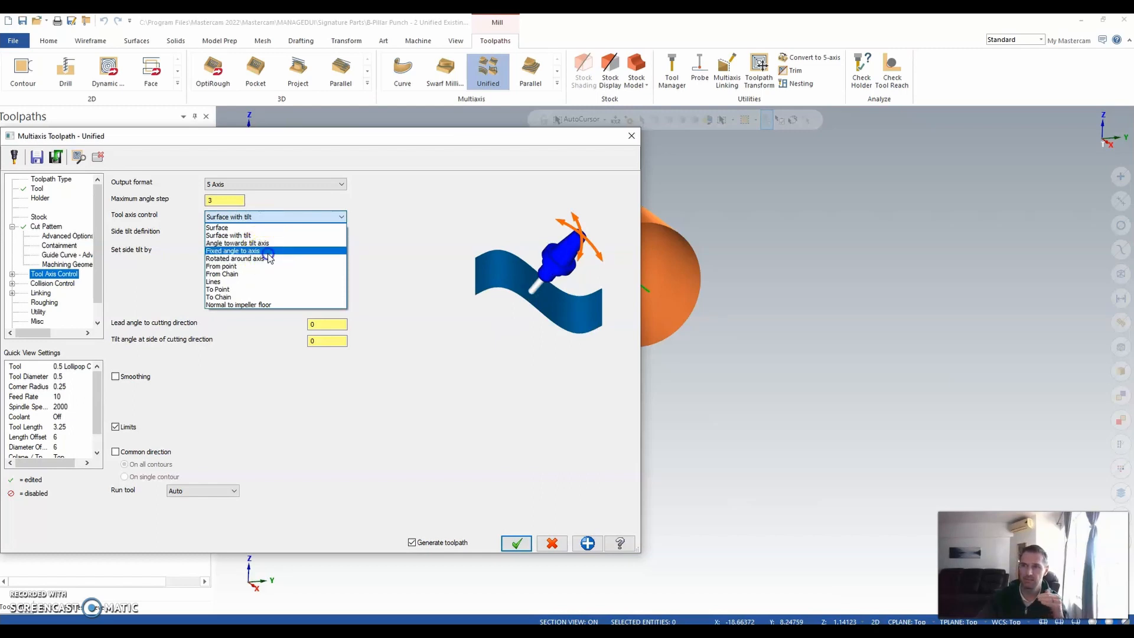
{"action": "left_click", "coordinate": [254, 251]}
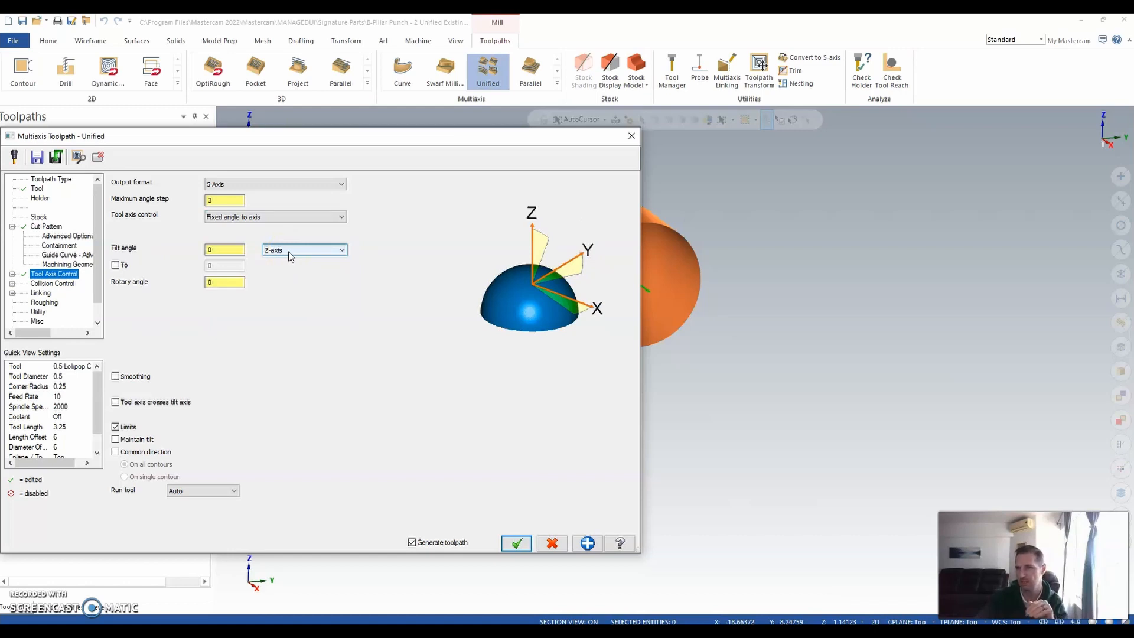
{"action": "scroll", "coordinate": [950, 308], "scroll_direction": "down", "scroll_amount": 3}
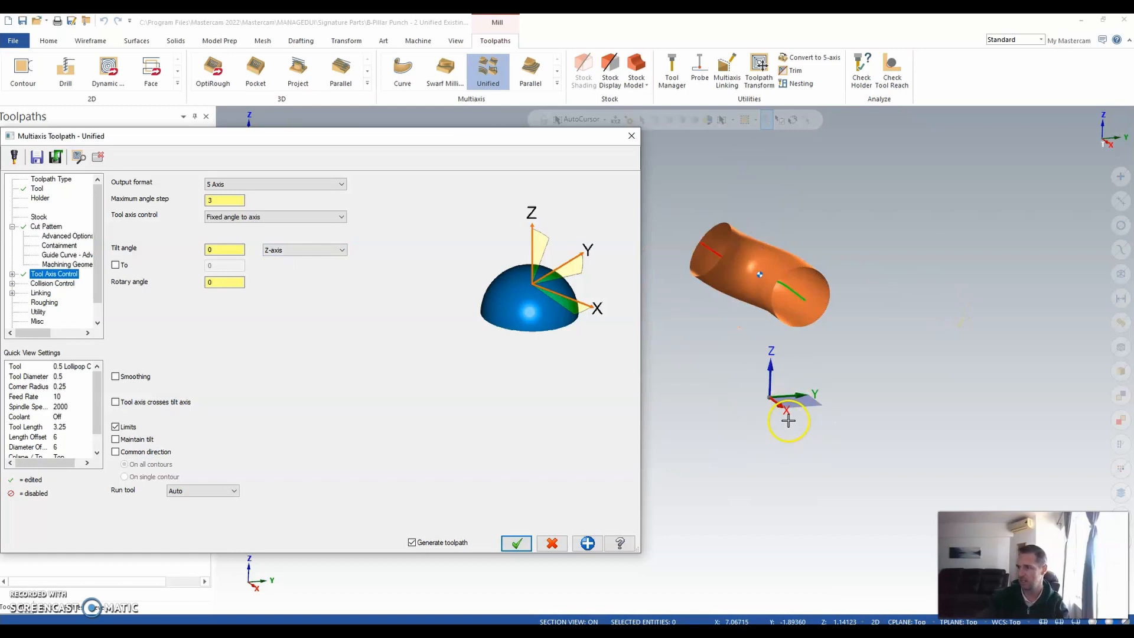
{"action": "left_click", "coordinate": [284, 256]}
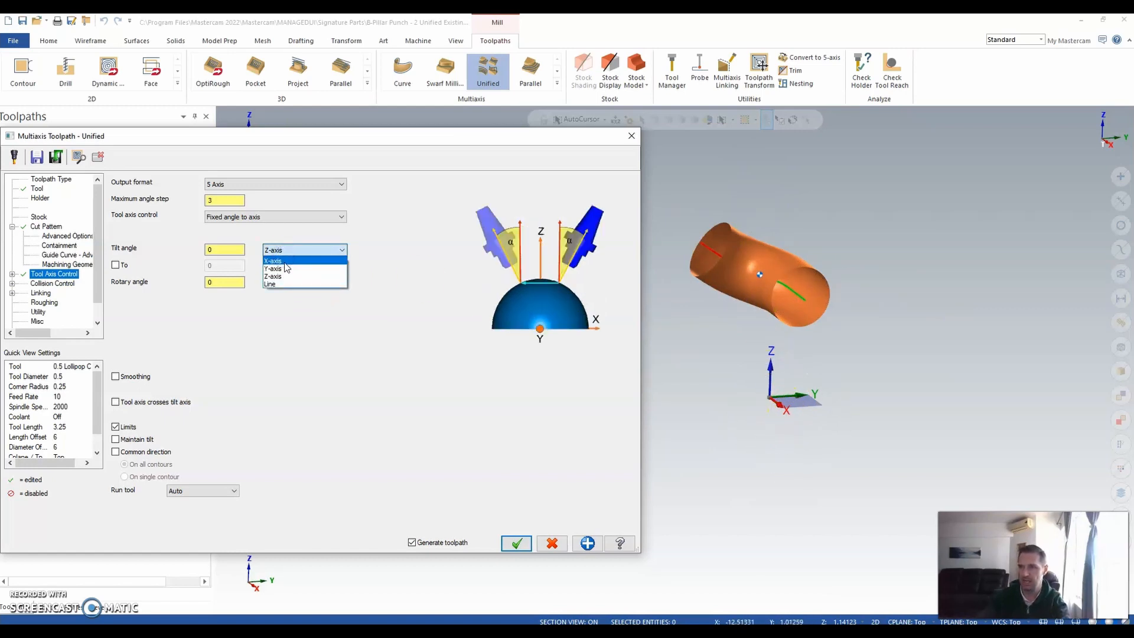
{"action": "left_click", "coordinate": [285, 261]}
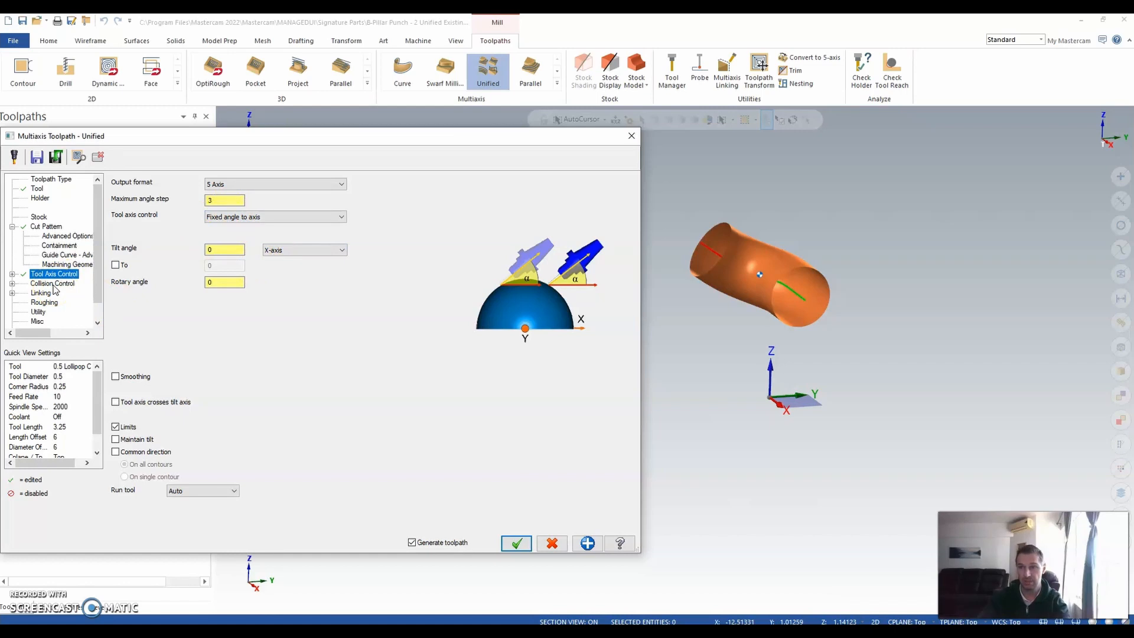
Replace the YZ tool axis limit with a conical limit from w1 0 to w2 30 around the X-axis
{"action": "left_click", "coordinate": [12, 274]}
{"action": "left_click", "coordinate": [299, 244]}
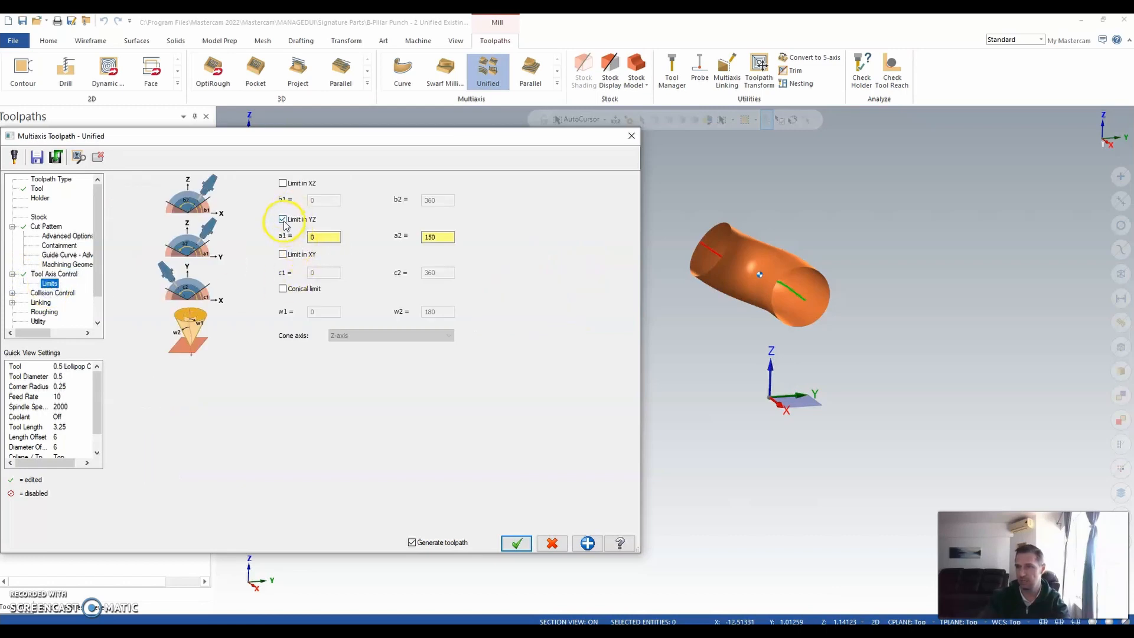
{"action": "left_click", "coordinate": [283, 290]}
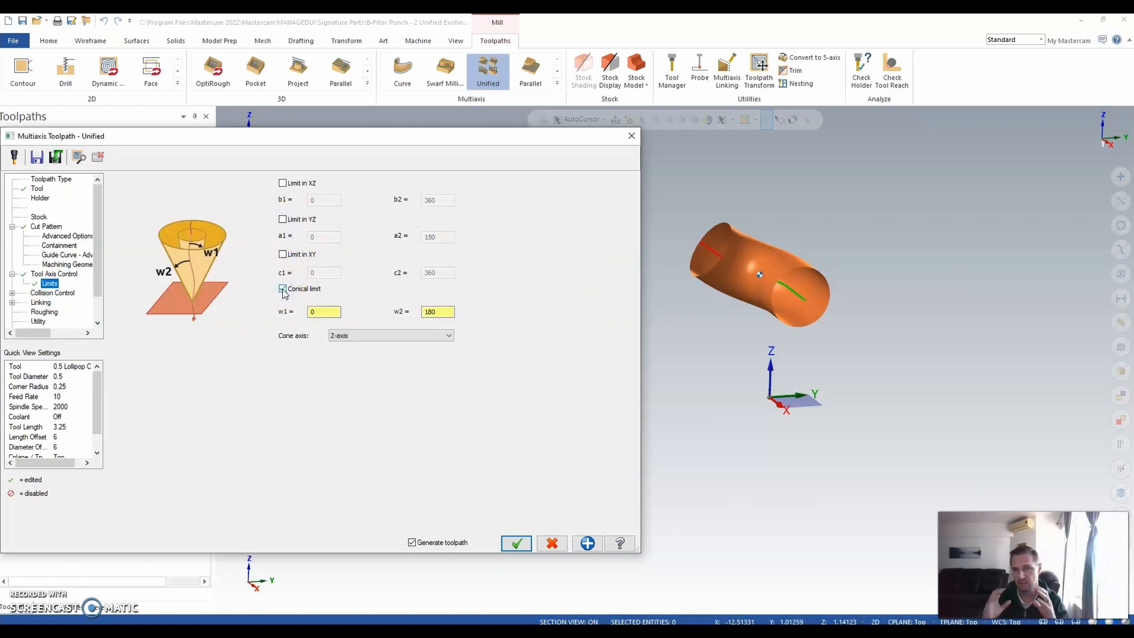
{"action": "left_click", "coordinate": [323, 311]}
{"action": "double_click", "coordinate": [326, 316]}
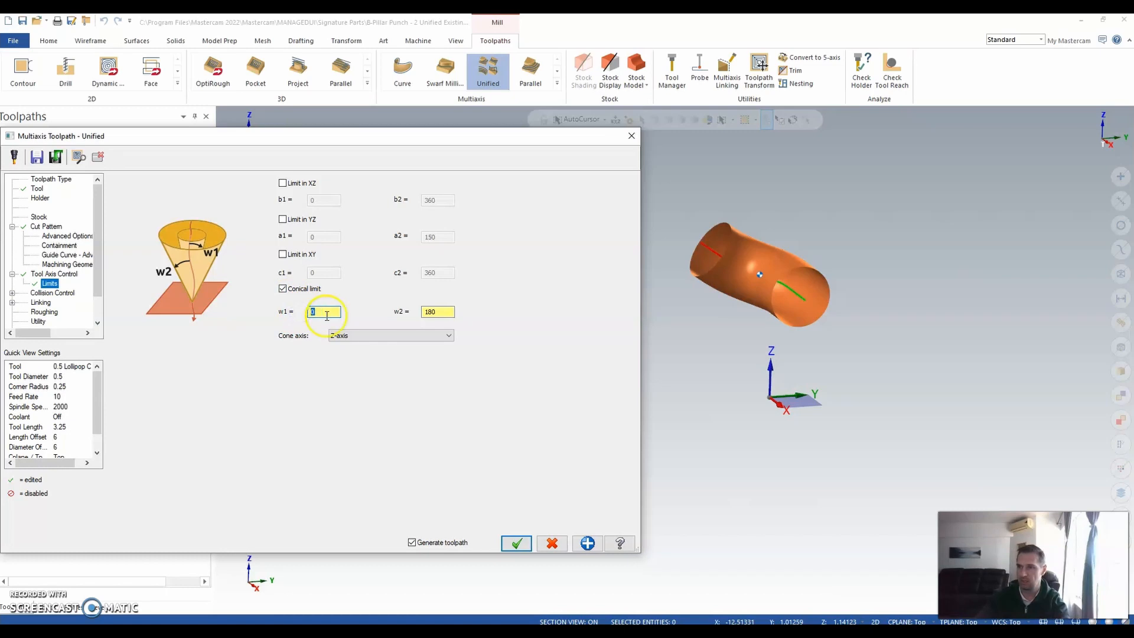
{"action": "double_click", "coordinate": [426, 313]}
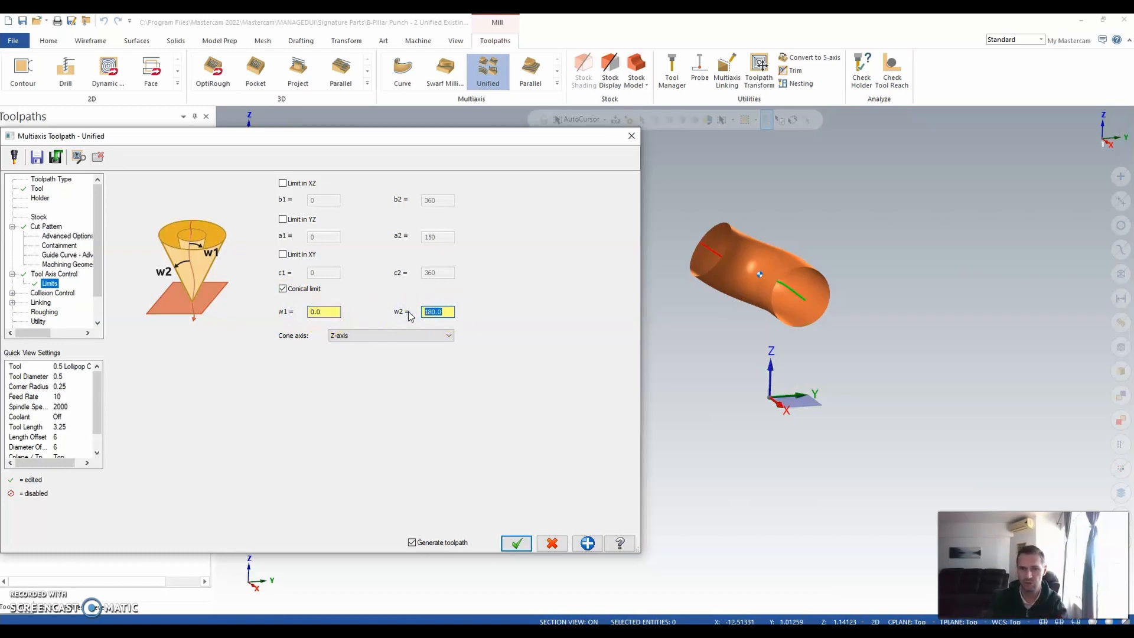
{"action": "type", "text": "30"}
{"action": "left_click", "coordinate": [362, 296]}
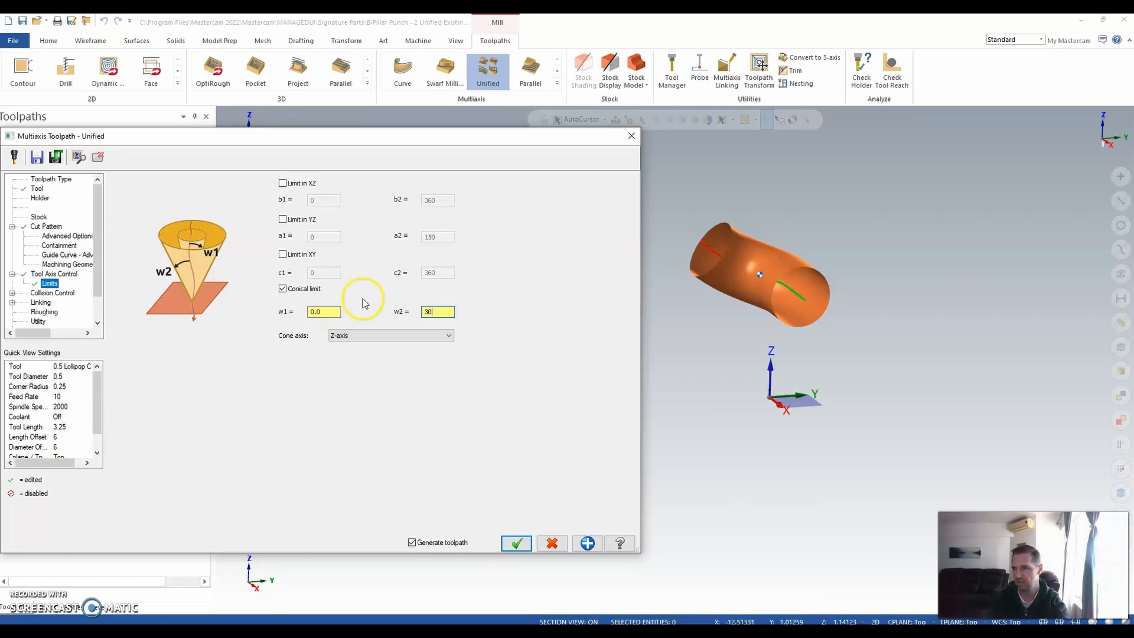
{"action": "left_click", "coordinate": [361, 341]}
{"action": "left_click", "coordinate": [362, 347]}
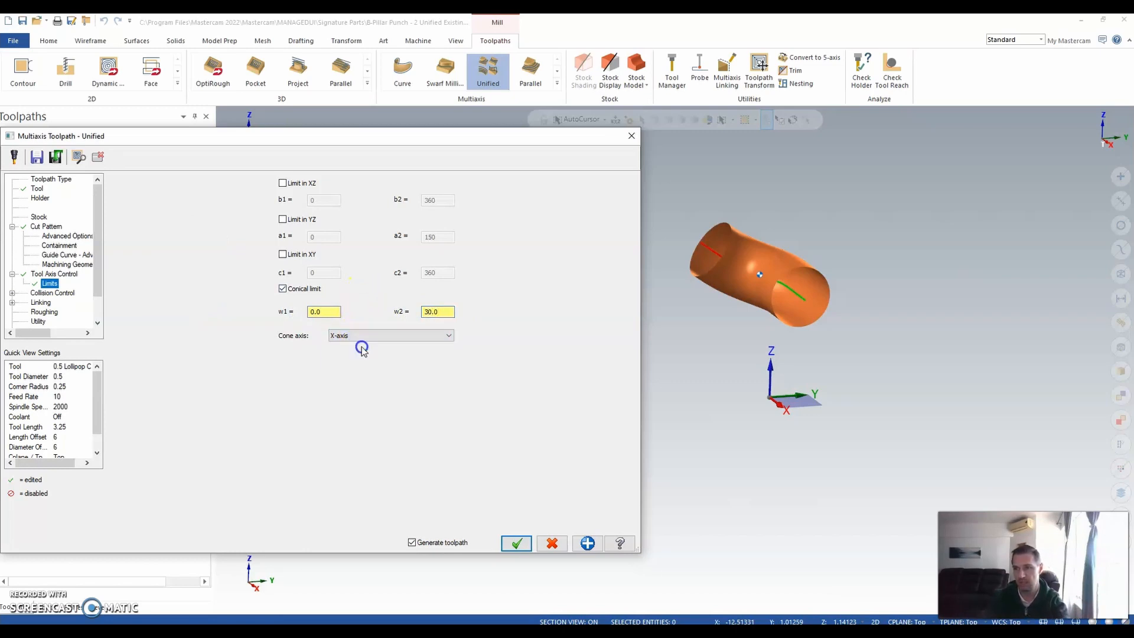
Enable the first collision check for shoulder, shank and holder but not flute, with Tilt tool as its strategy
{"action": "left_click", "coordinate": [48, 284]}
{"action": "left_click", "coordinate": [52, 292]}
{"action": "left_click", "coordinate": [121, 215]}
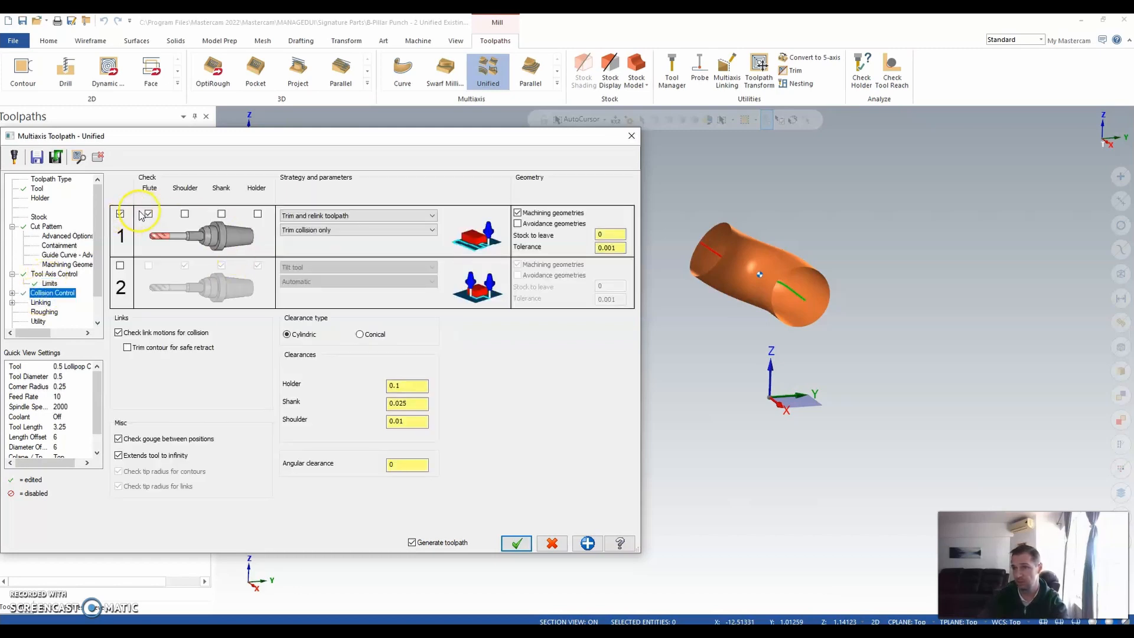
{"action": "left_click", "coordinate": [149, 215]}
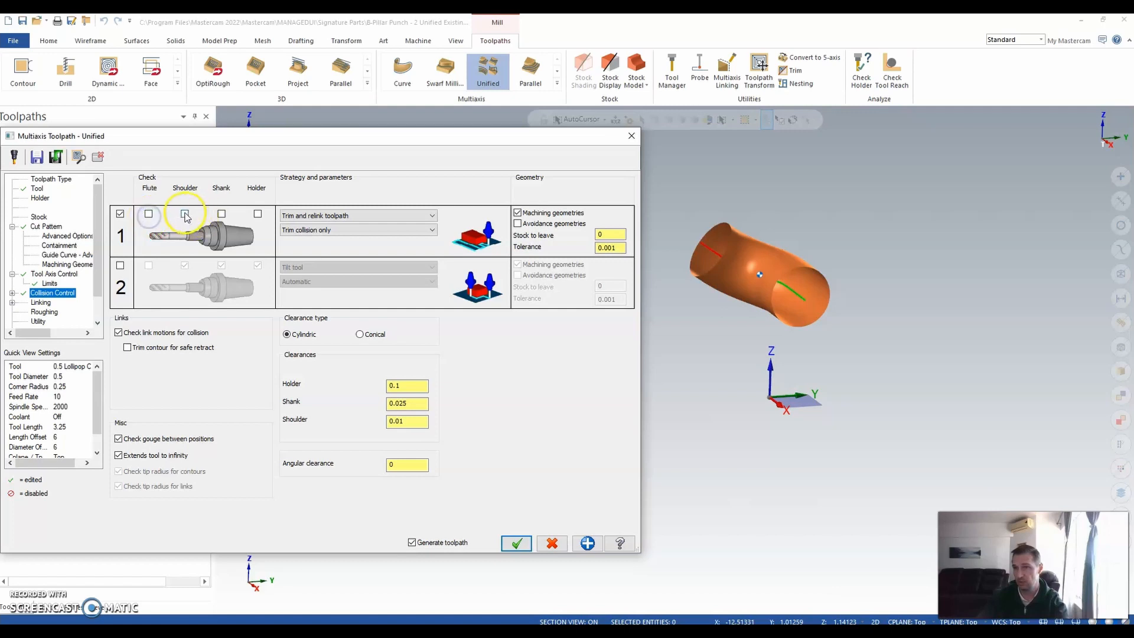
{"action": "left_click", "coordinate": [185, 214]}
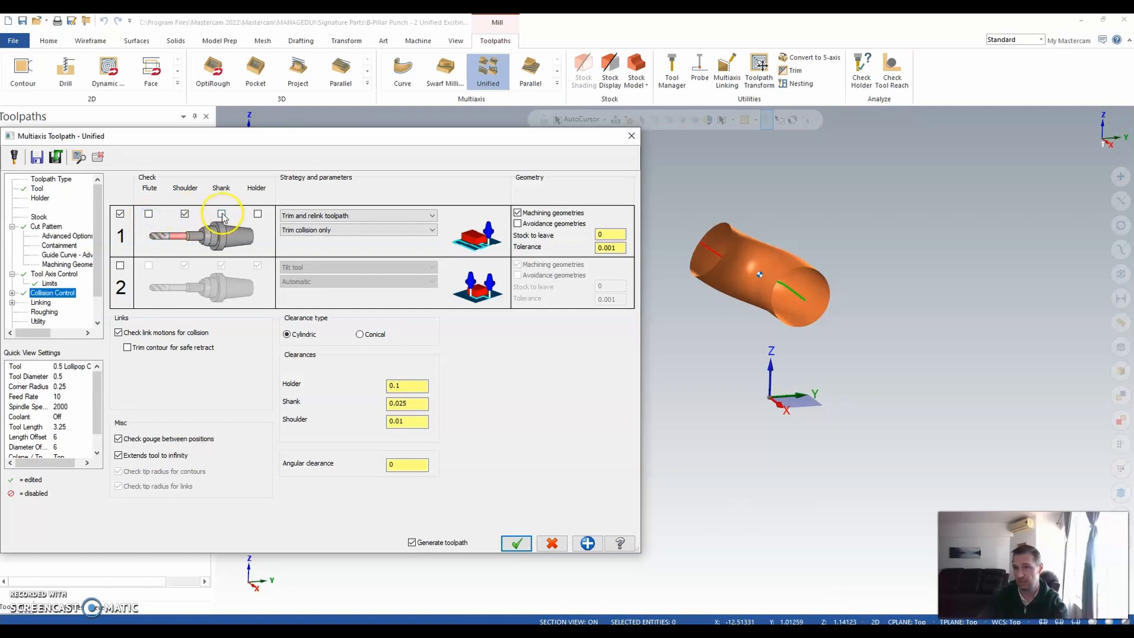
{"action": "left_click", "coordinate": [222, 214]}
{"action": "left_click", "coordinate": [258, 214]}
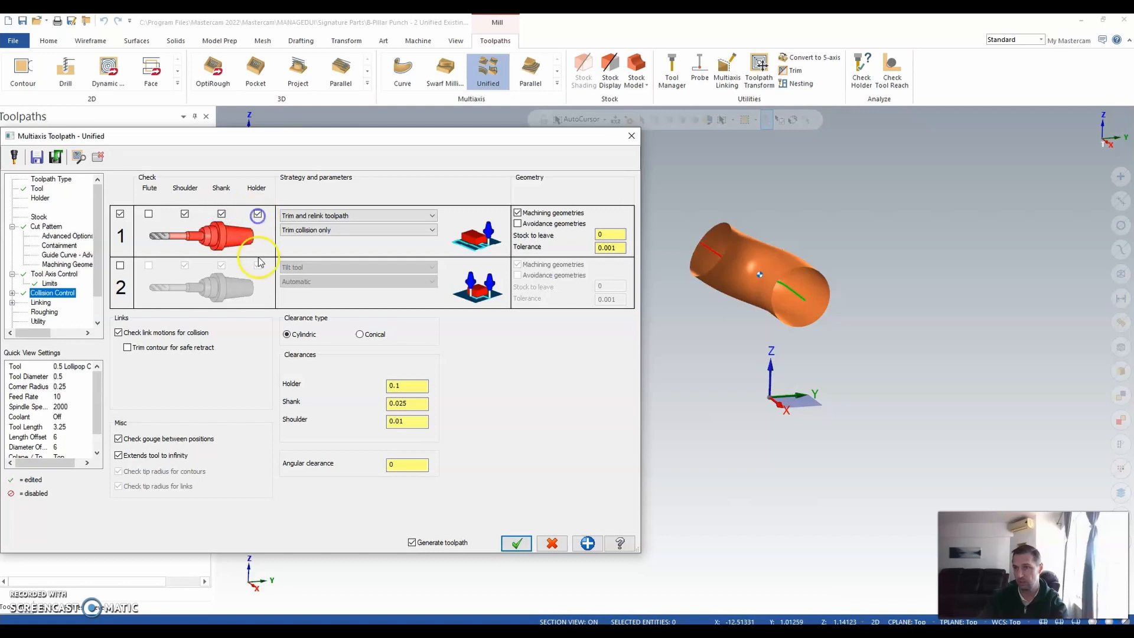
{"action": "left_click", "coordinate": [322, 216]}
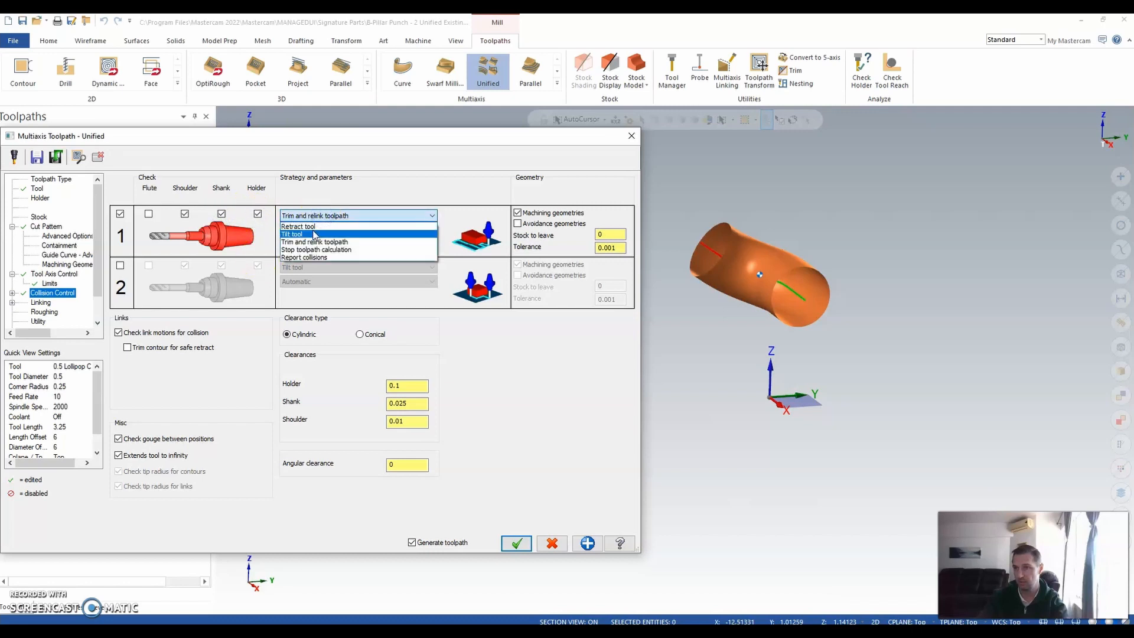
{"action": "left_click", "coordinate": [314, 235]}
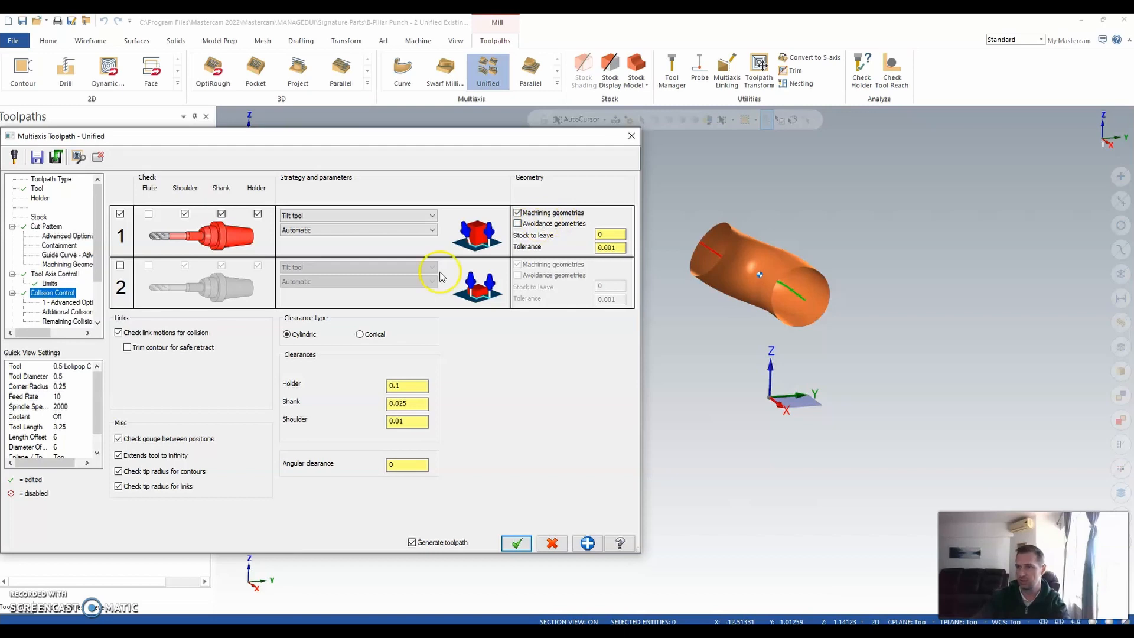
Enable lead-in for the first entry, lead-out for the last exit, and lead-in/out for both small and large gaps in the linking settings
{"action": "scroll", "coordinate": [57, 248], "scroll_direction": "down", "scroll_amount": 2}
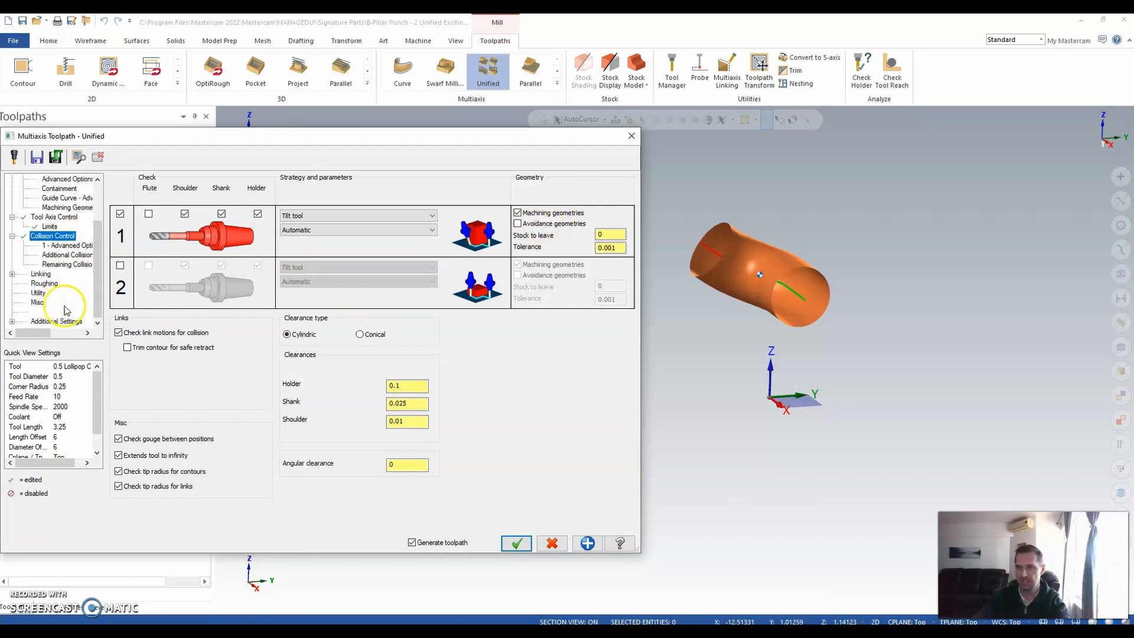
{"action": "left_click", "coordinate": [40, 274]}
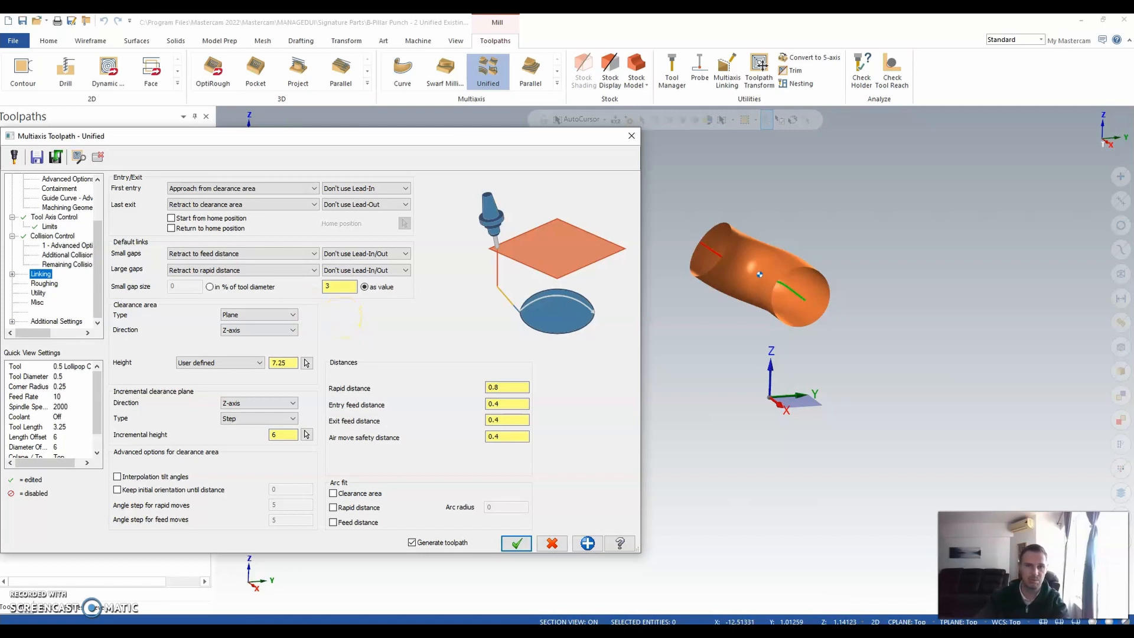
{"action": "left_click", "coordinate": [380, 188]}
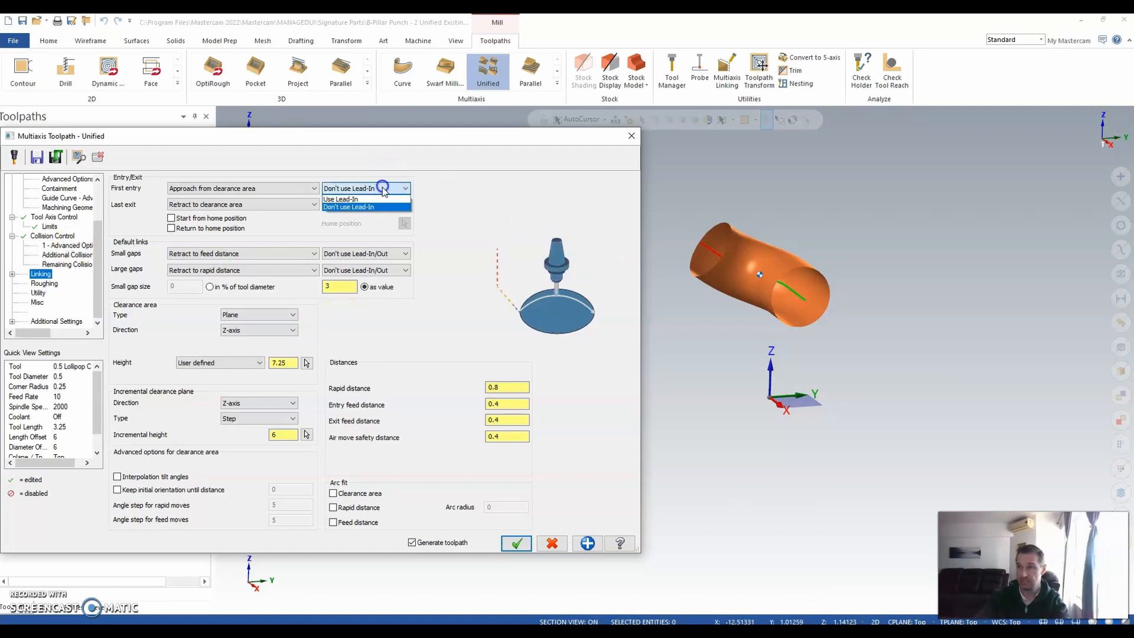
{"action": "left_click", "coordinate": [378, 199]}
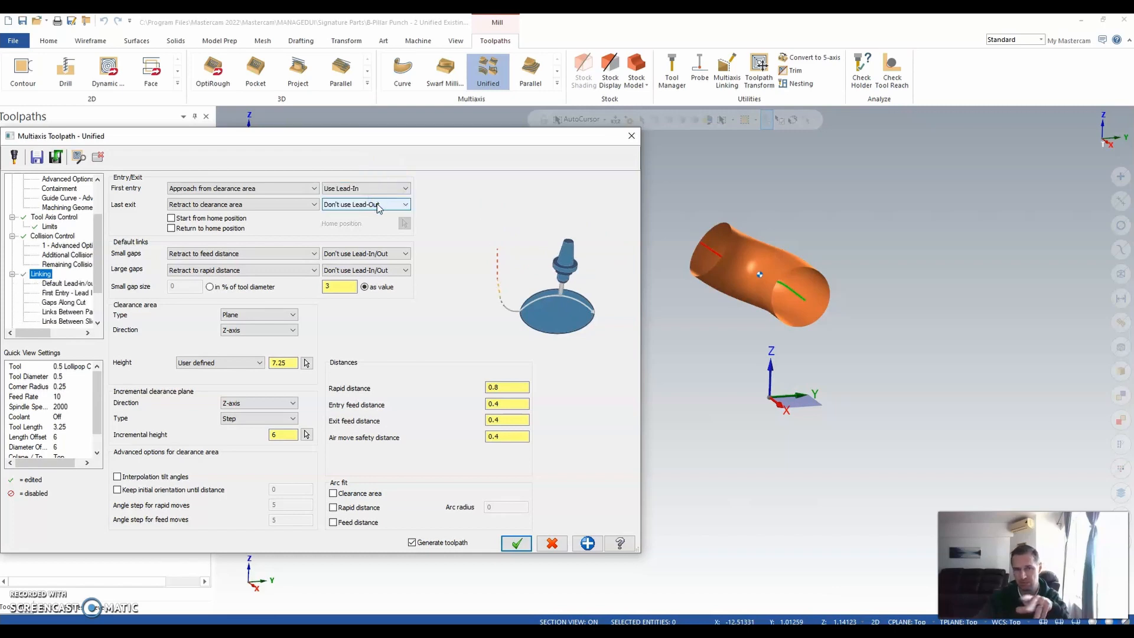
{"action": "left_click", "coordinate": [378, 205]}
{"action": "left_click", "coordinate": [379, 220]}
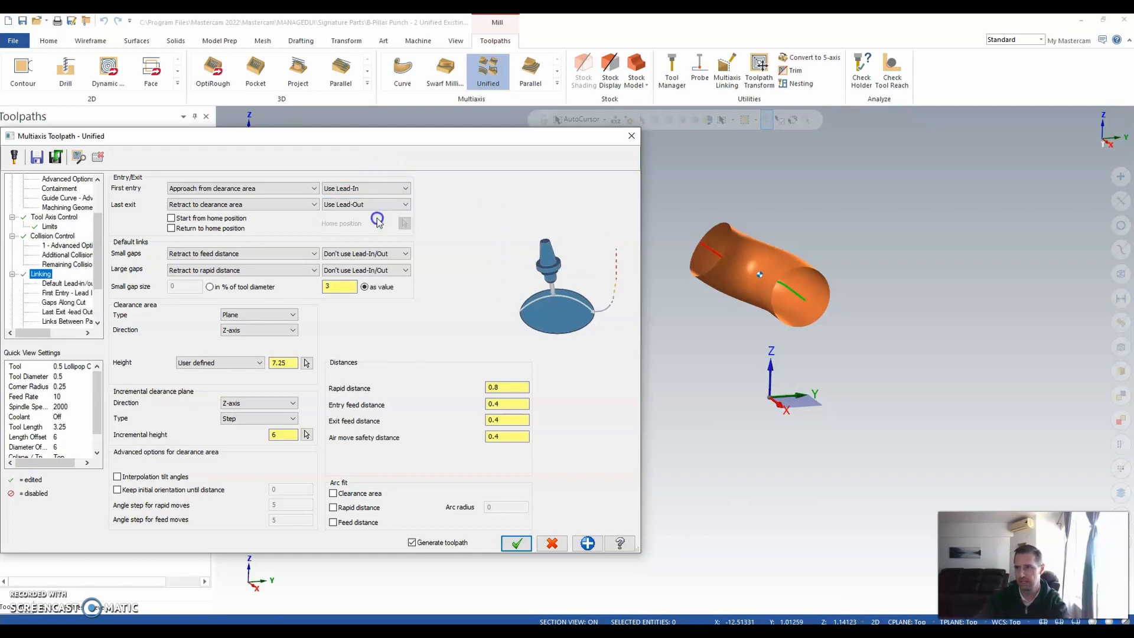
{"action": "left_click", "coordinate": [372, 254]}
{"action": "left_click", "coordinate": [370, 279]}
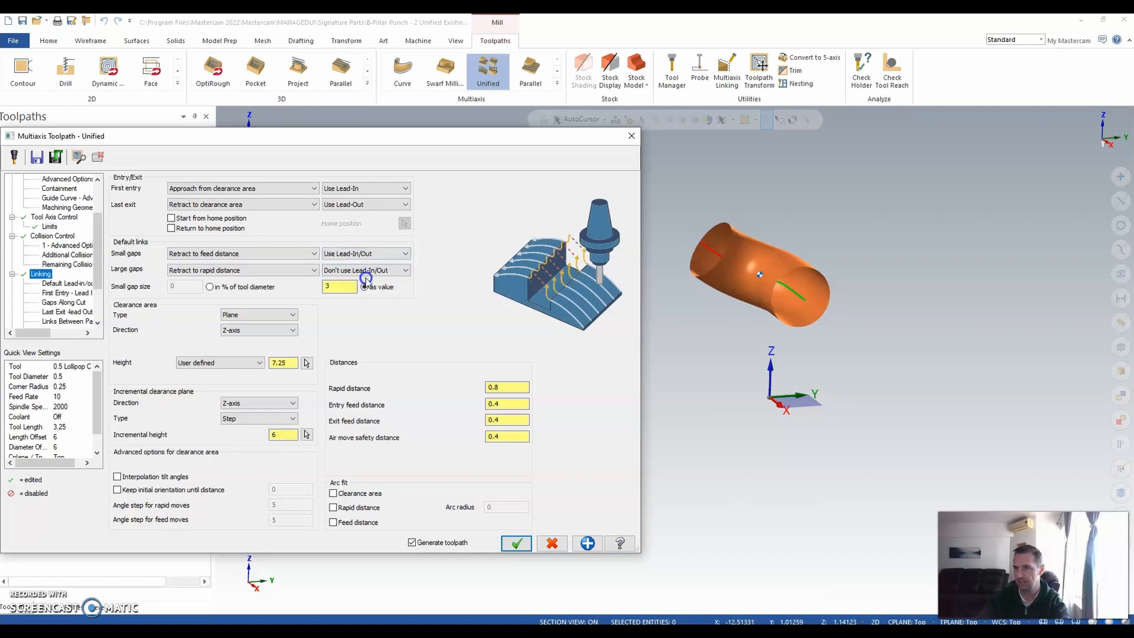
{"action": "left_click", "coordinate": [370, 269]}
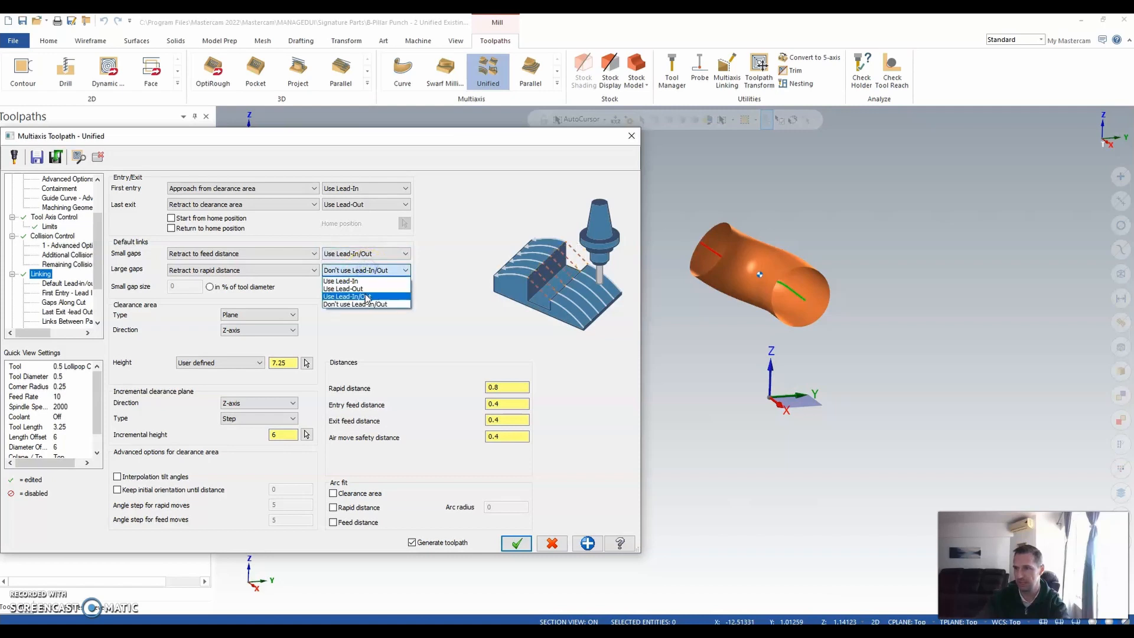
{"action": "left_click", "coordinate": [365, 294]}
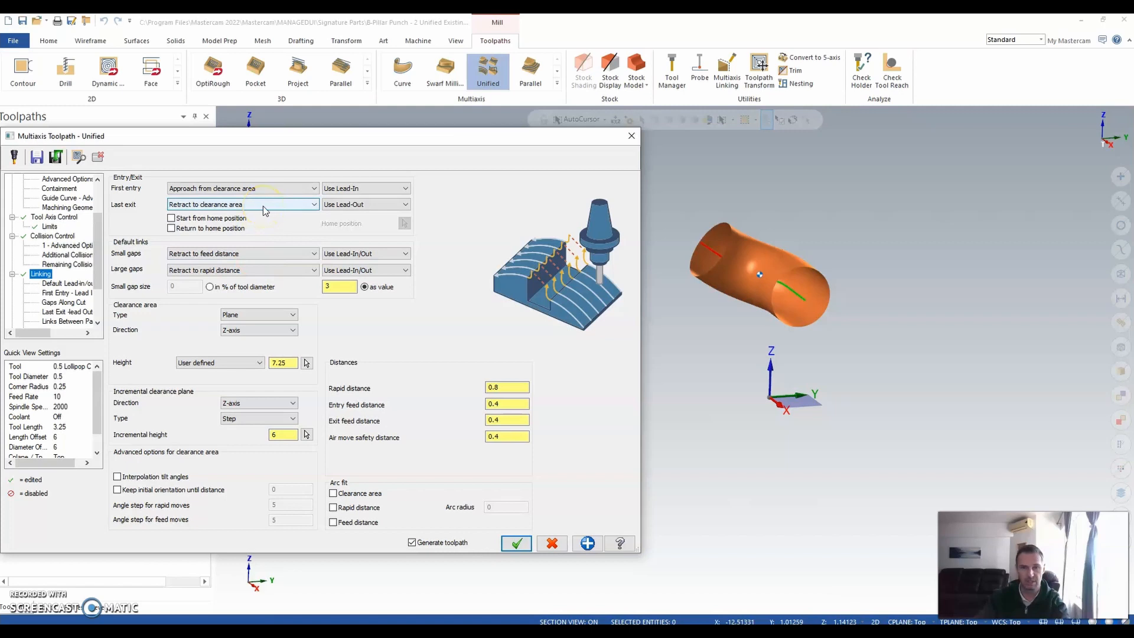
Set the last exit to retract to the clearance area through tube center, small gaps to Blend spline, and large gaps to Retract to clearance area
{"action": "left_click", "coordinate": [263, 207]}
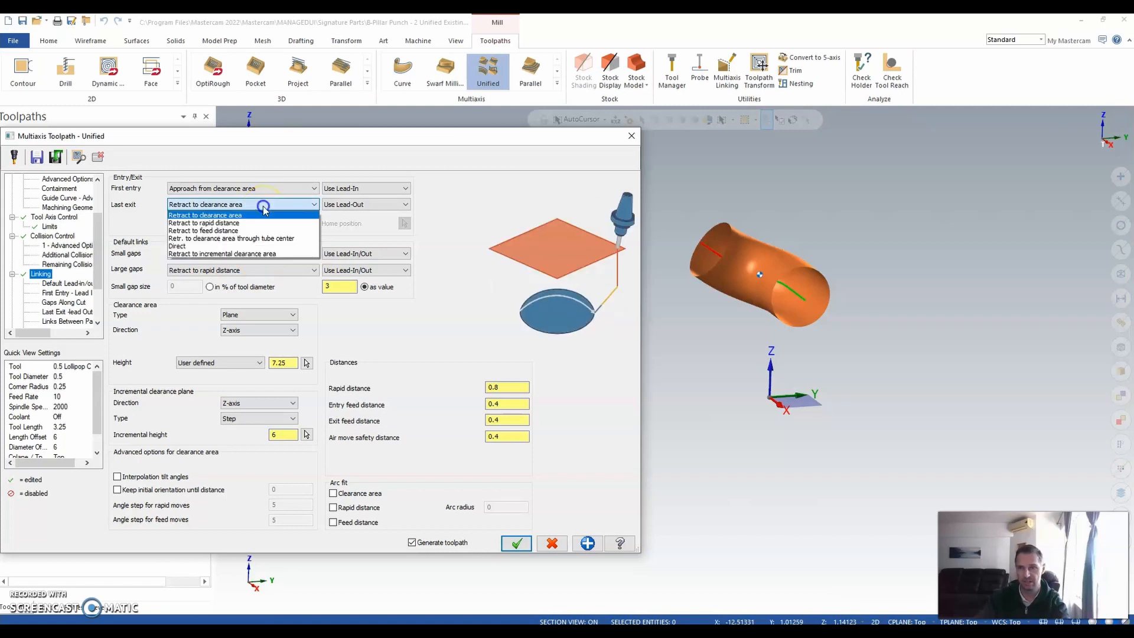
{"action": "left_click", "coordinate": [259, 239]}
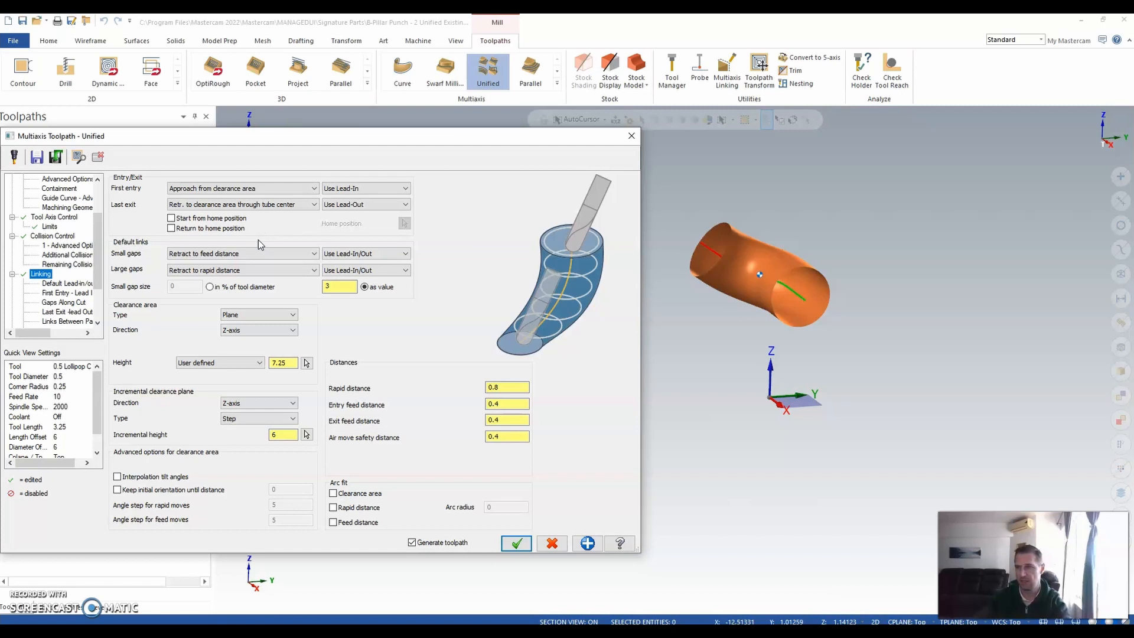
{"action": "left_click", "coordinate": [241, 254]}
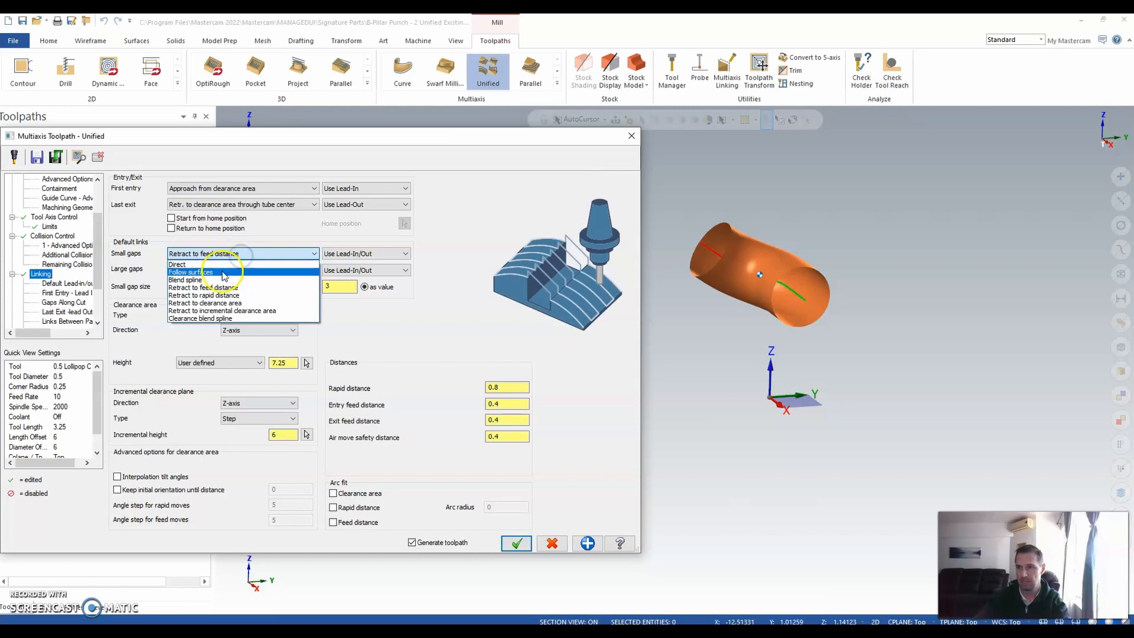
{"action": "left_click", "coordinate": [204, 280]}
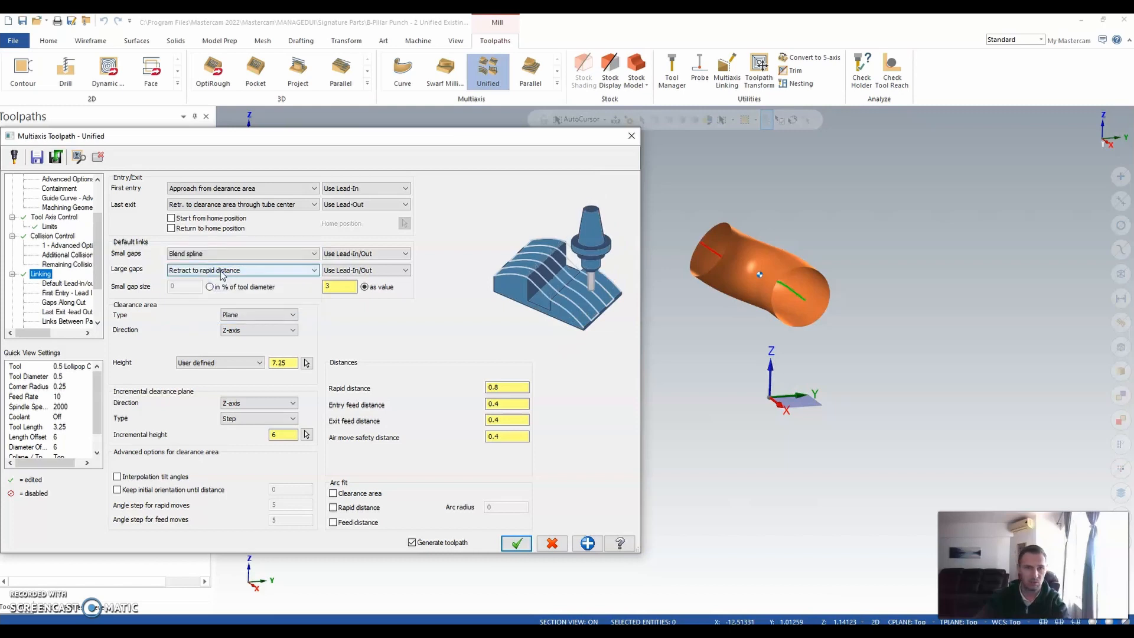
{"action": "left_click", "coordinate": [222, 272]}
{"action": "left_click", "coordinate": [214, 317]}
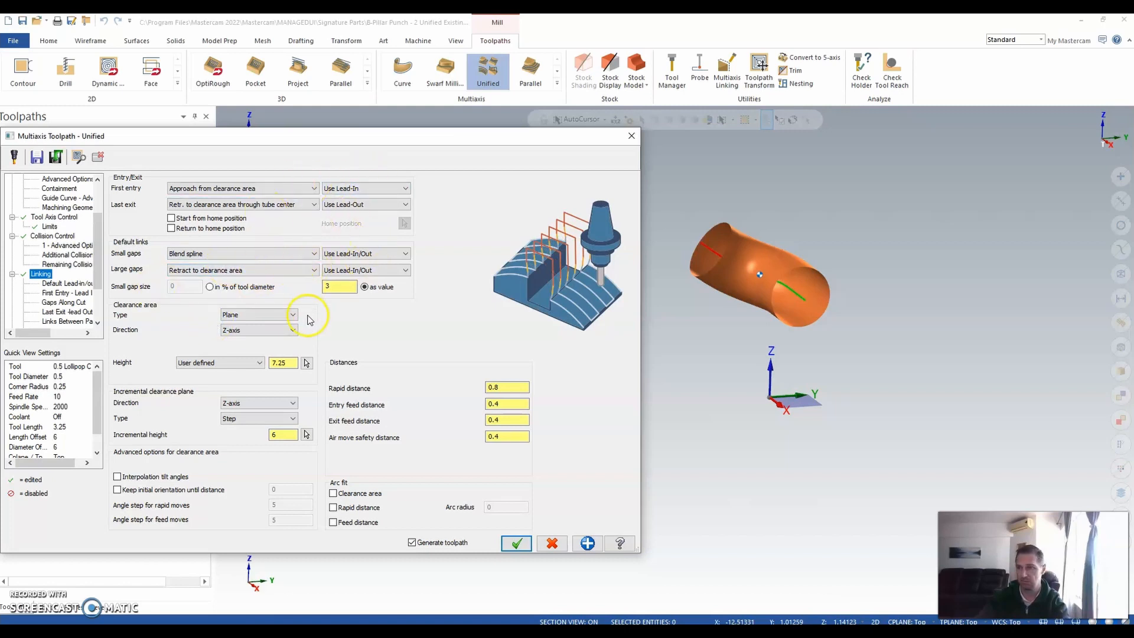
Set the clearance plane direction to the X-axis with a user-defined height of 3
{"action": "left_click", "coordinate": [247, 330]}
{"action": "left_click", "coordinate": [246, 349]}
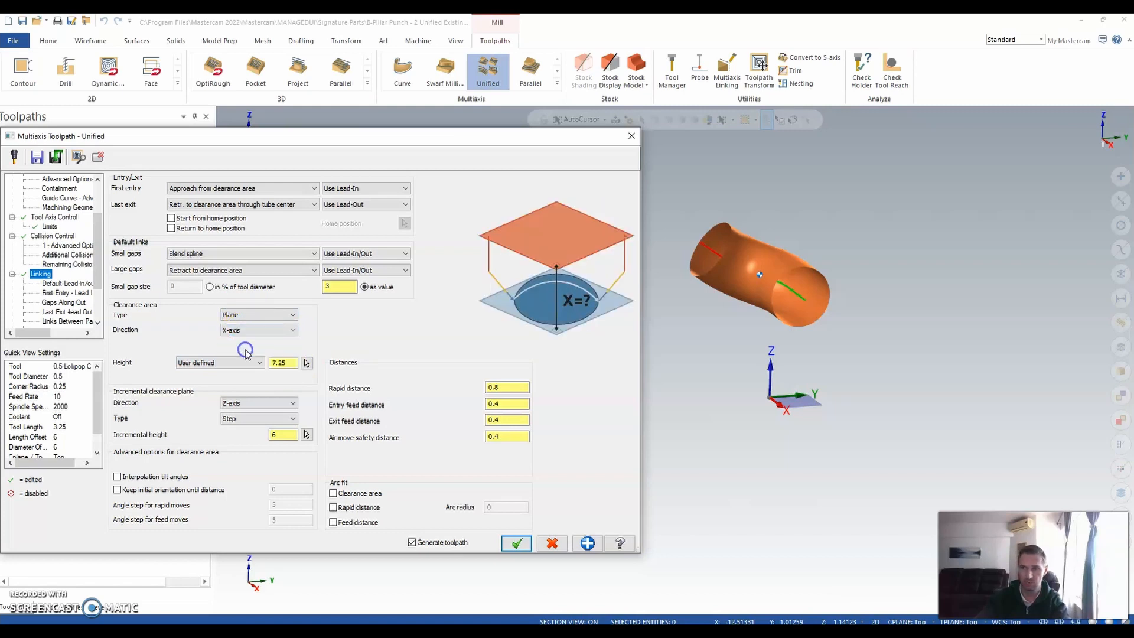
{"action": "left_click_drag", "start_coordinate": [293, 363], "coordinate": [261, 364]}
{"action": "type", "text": "3"}
{"action": "left_click", "coordinate": [271, 363]}
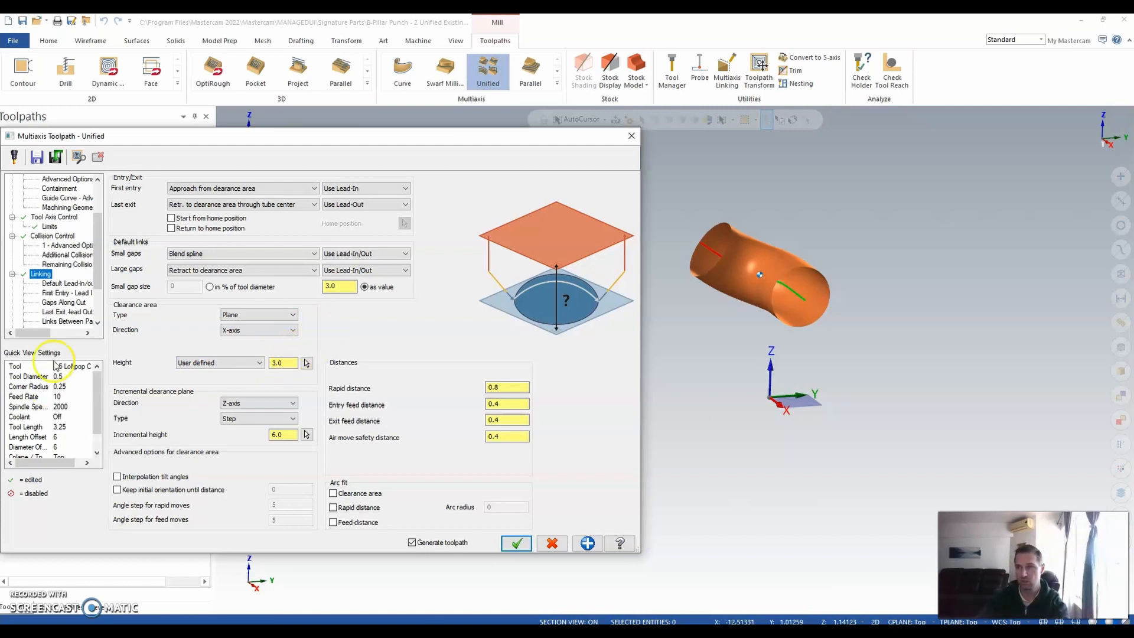
Define the default lead-in as a tangential arc sized by sweep, with arc diameter 90% of tool diameter, and copy it to the lead-out
{"action": "left_click", "coordinate": [55, 283]}
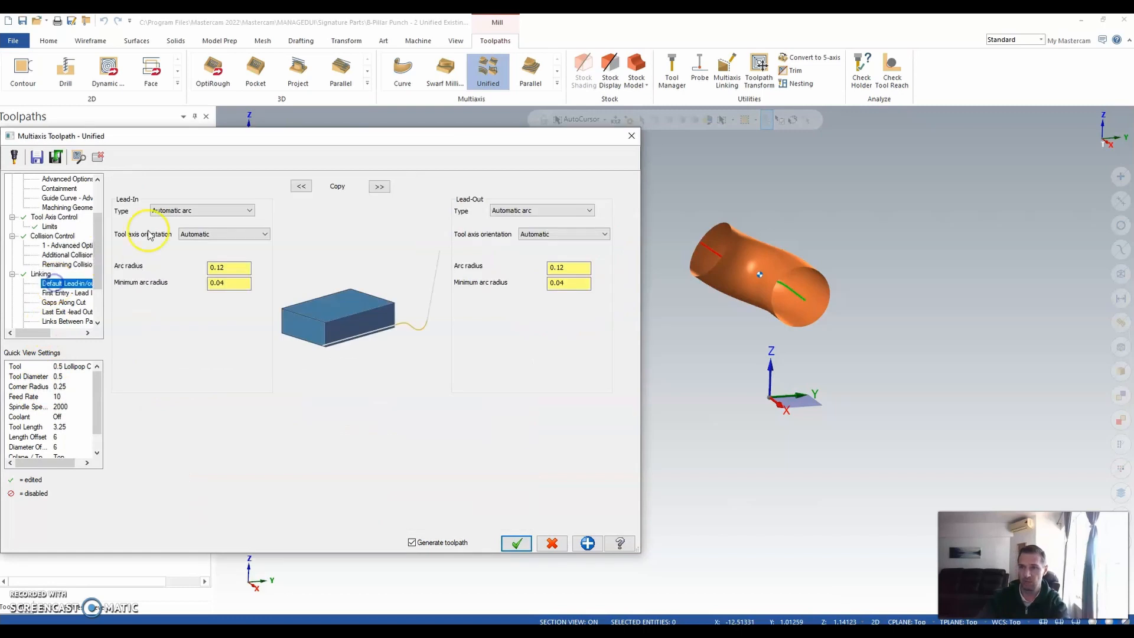
{"action": "left_click", "coordinate": [197, 210]}
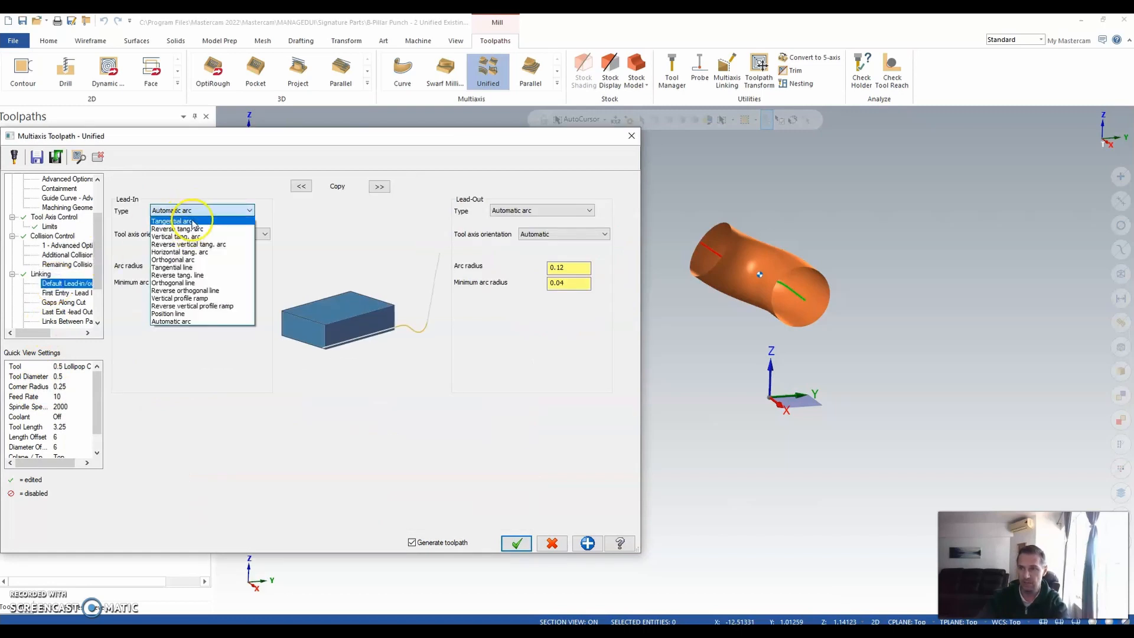
{"action": "left_click", "coordinate": [187, 221]}
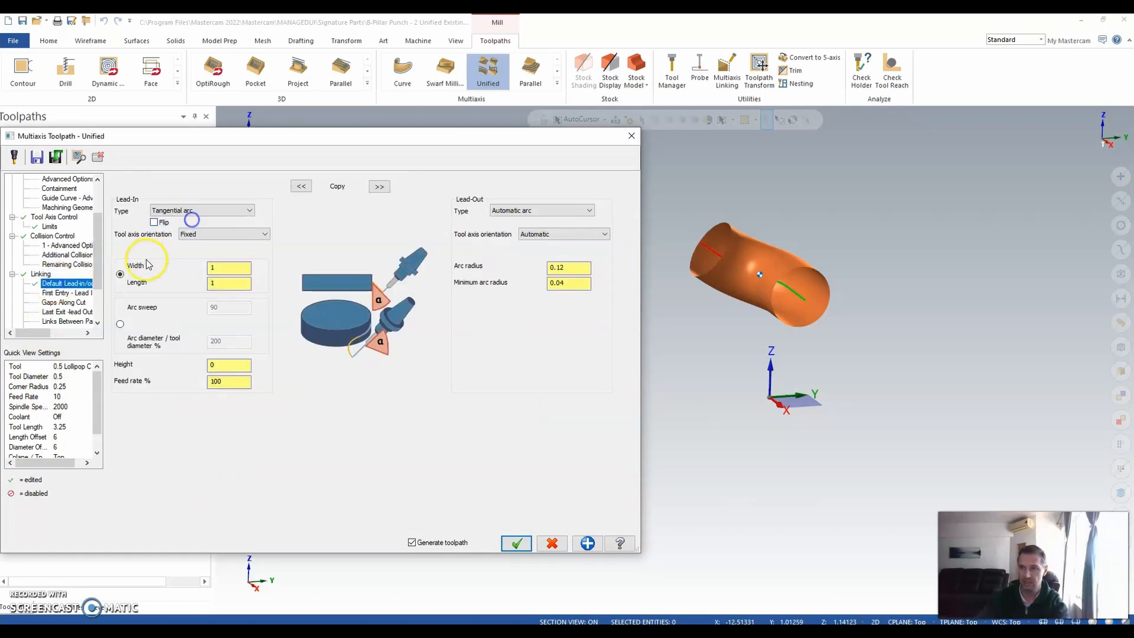
{"action": "left_click", "coordinate": [120, 324]}
{"action": "double_click", "coordinate": [233, 342]}
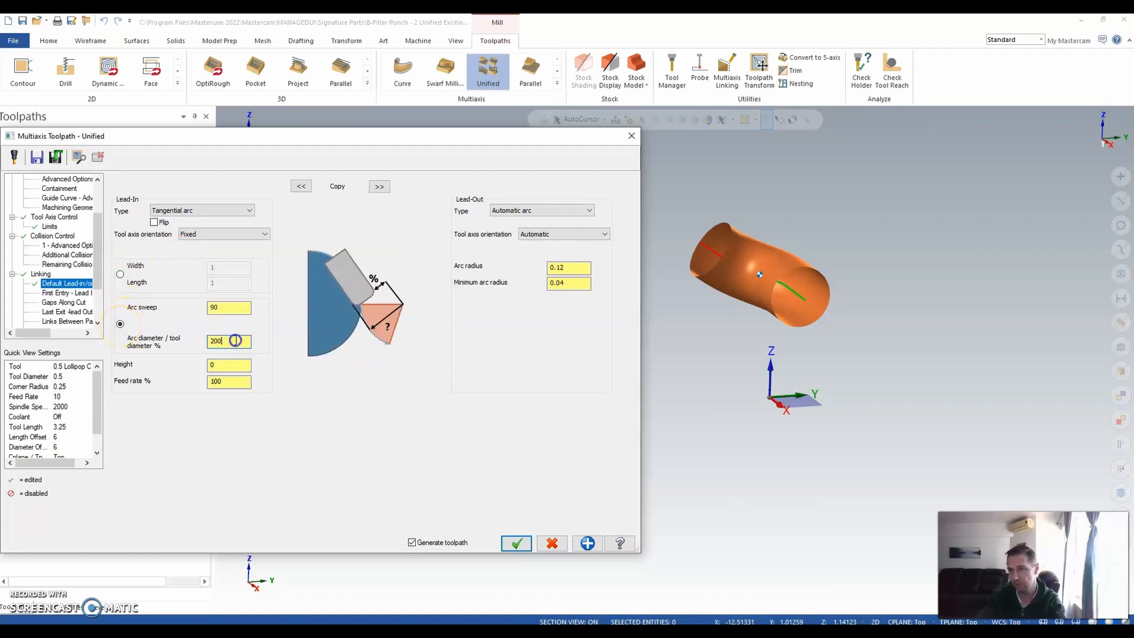
{"action": "type", "text": "90."}
{"action": "key", "text": "Tab"}
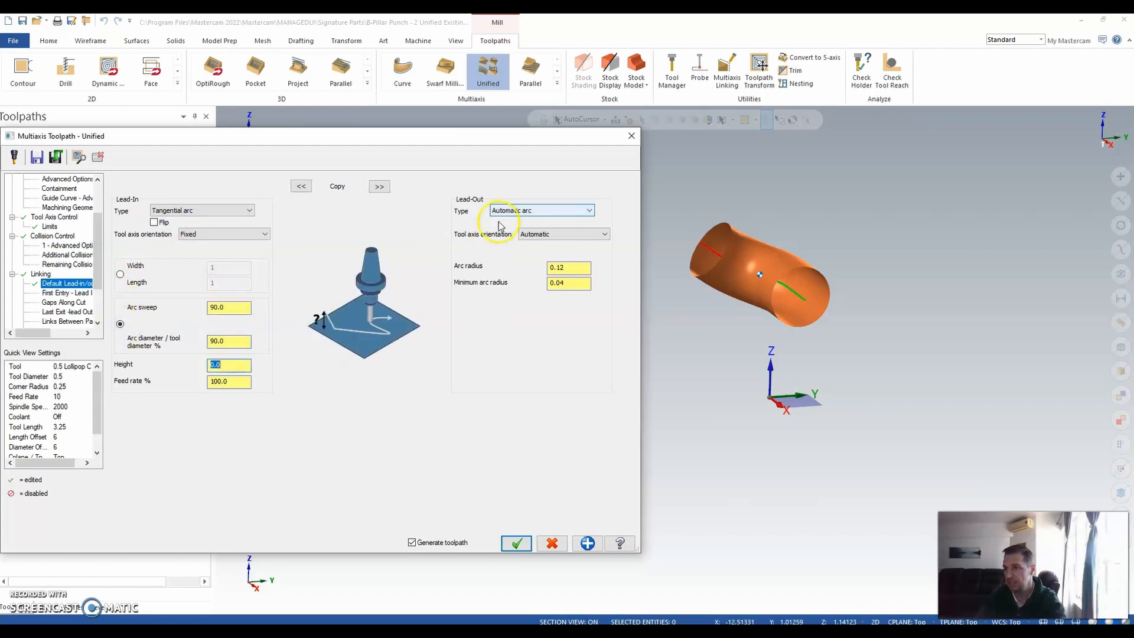
{"action": "left_click", "coordinate": [380, 186]}
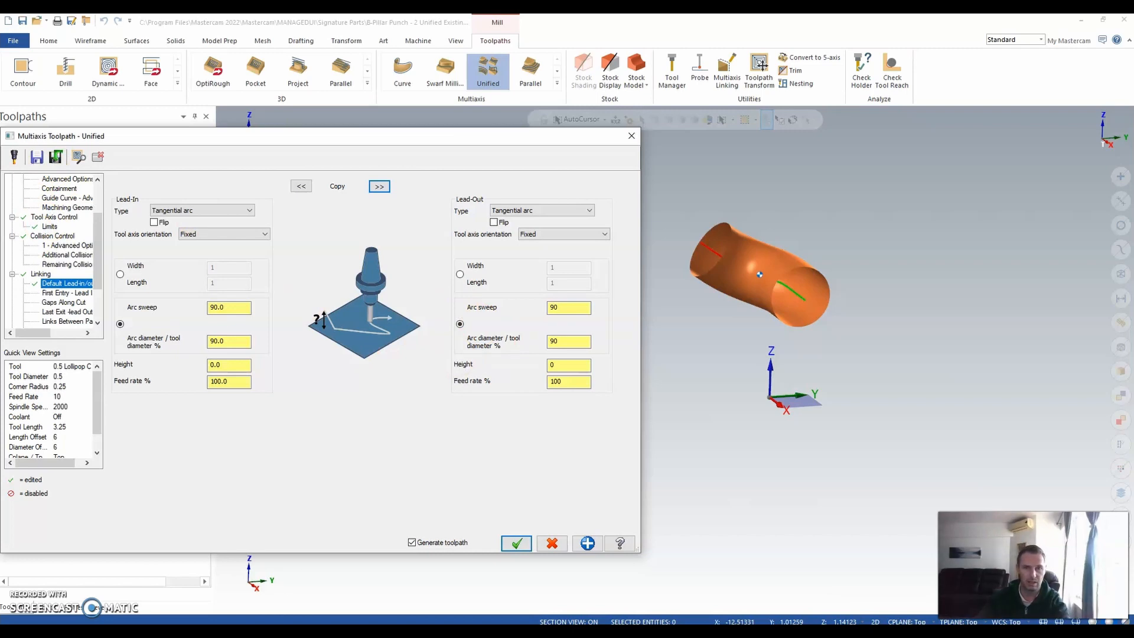
Change the cut pattern's cutting method to One way and generate the Unified toolpath
{"action": "scroll", "coordinate": [59, 266], "scroll_direction": "up", "scroll_amount": 2}
{"action": "left_click", "coordinate": [55, 226]}
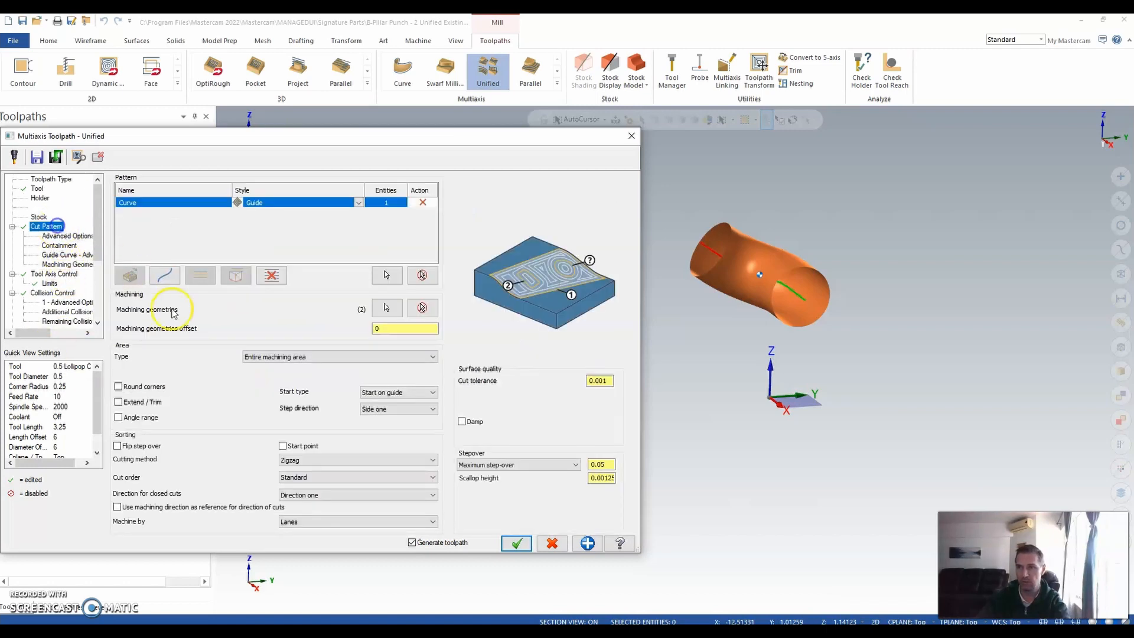
{"action": "left_click", "coordinate": [317, 459]}
{"action": "left_click", "coordinate": [314, 479]}
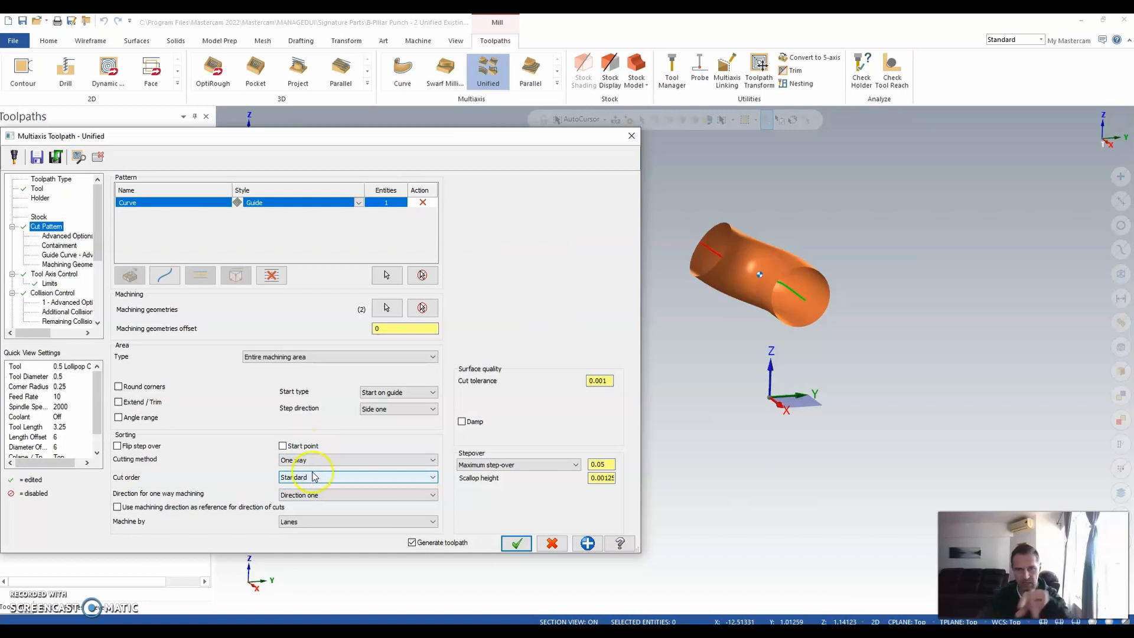
{"action": "left_click", "coordinate": [304, 491]}
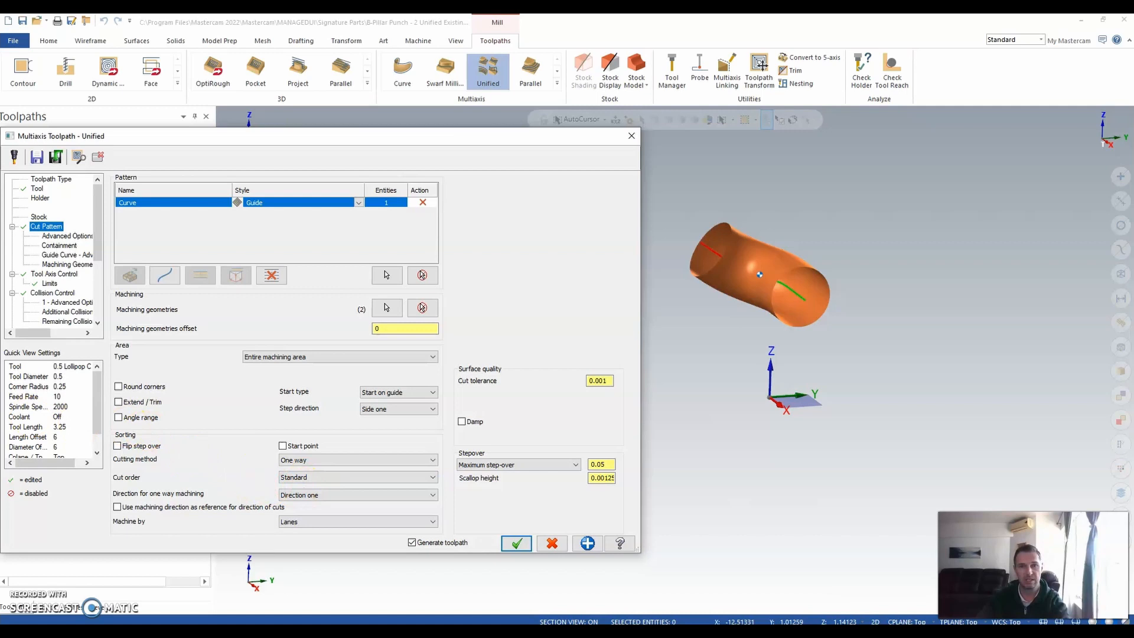
{"action": "left_click", "coordinate": [278, 421]}
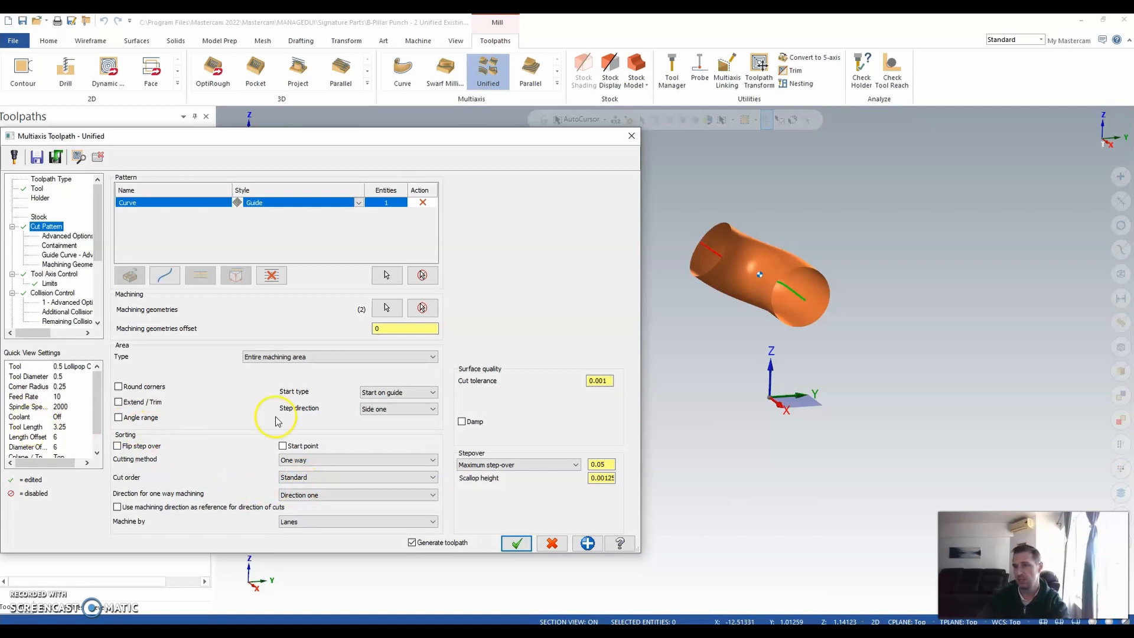
{"action": "left_click", "coordinate": [515, 544]}
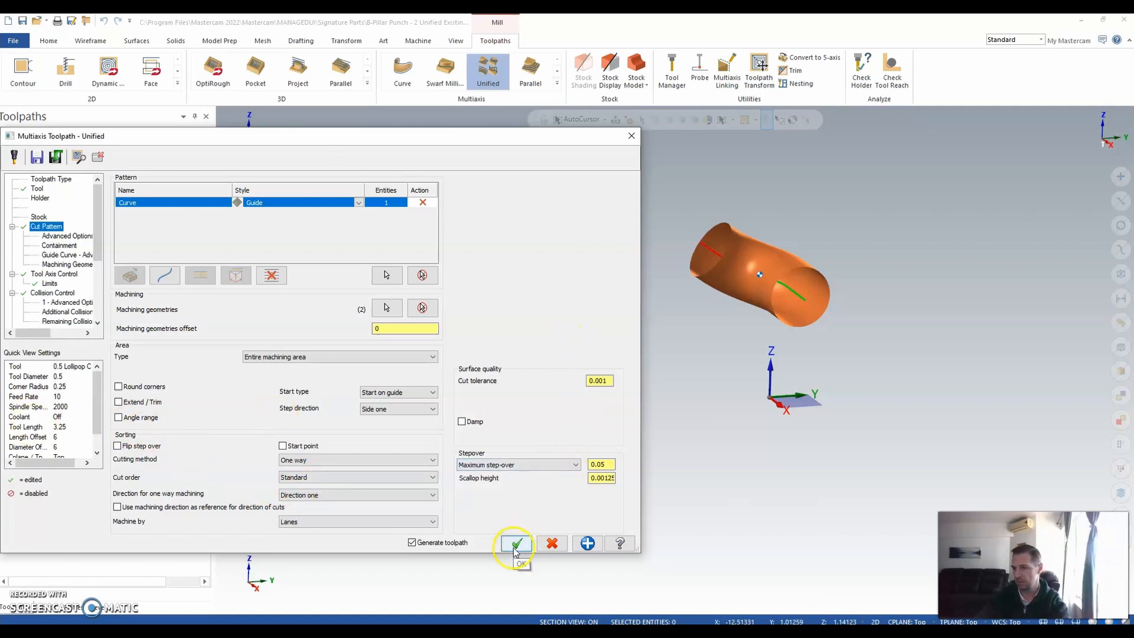
{"action": "left_click", "coordinate": [515, 545]}
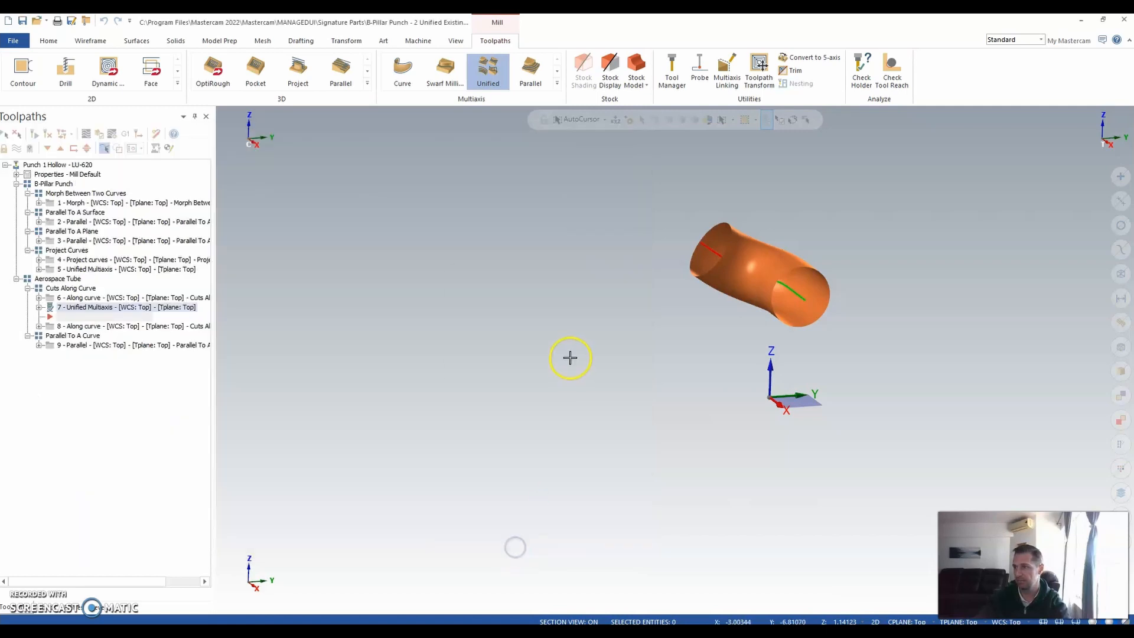
Change the curve's pattern style to Perpendicular in the tube's Unified Multiaxis operation and regenerate the toolpath
{"action": "scroll", "coordinate": [875, 235], "scroll_direction": "up", "scroll_amount": 2}
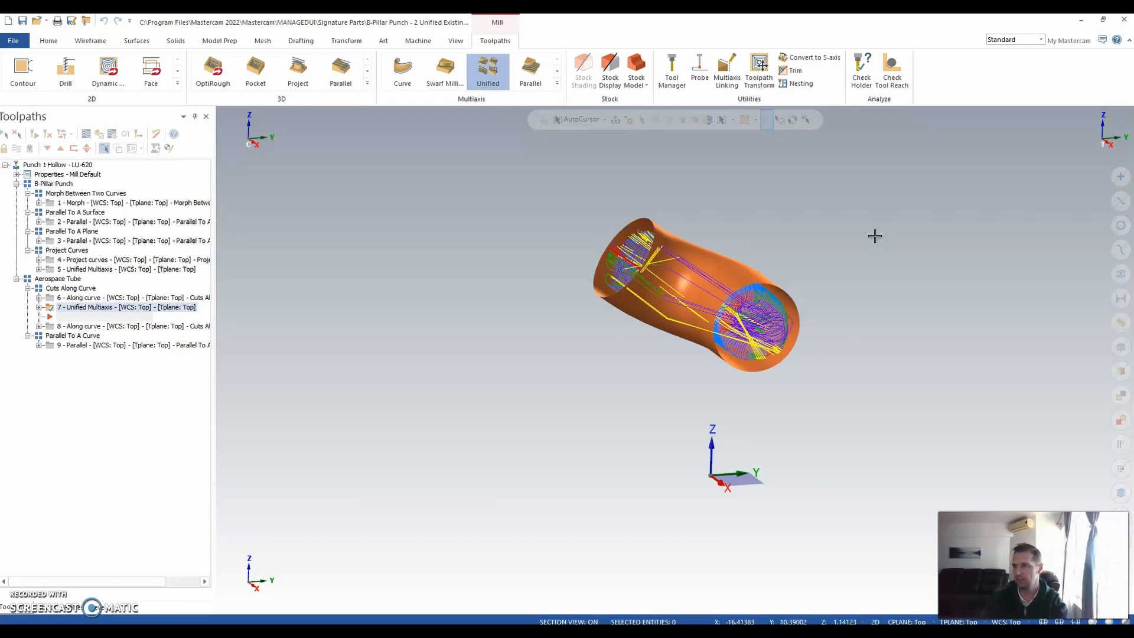
{"action": "scroll", "coordinate": [800, 279], "scroll_direction": "up", "scroll_amount": 2}
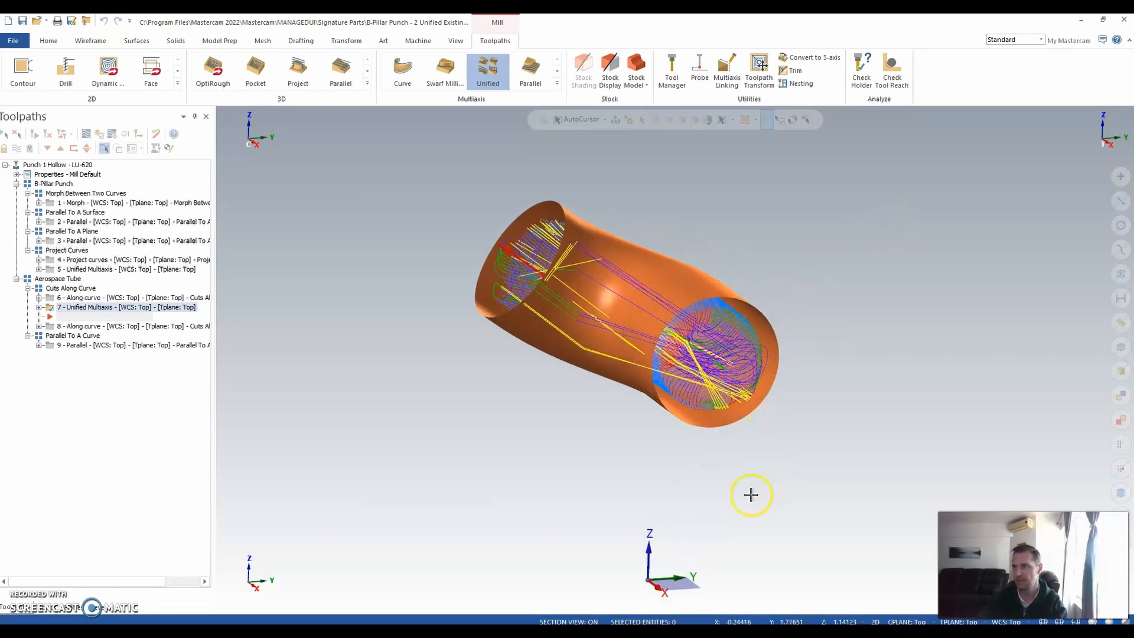
{"action": "left_click", "coordinate": [619, 444]}
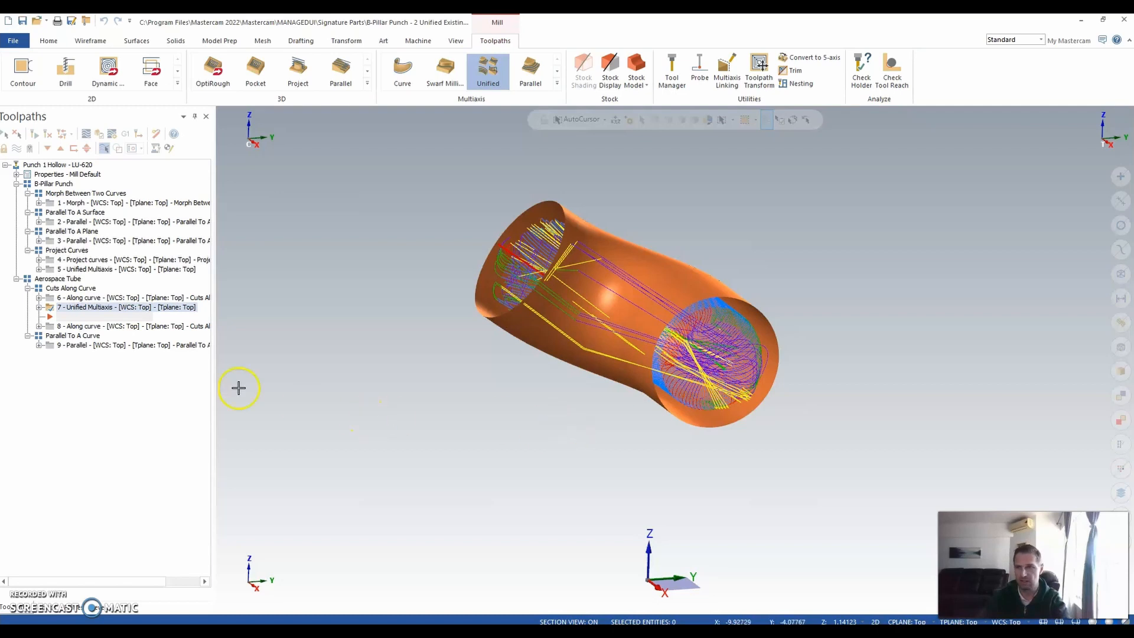
{"action": "left_click", "coordinate": [36, 312]}
{"action": "left_click", "coordinate": [38, 307]}
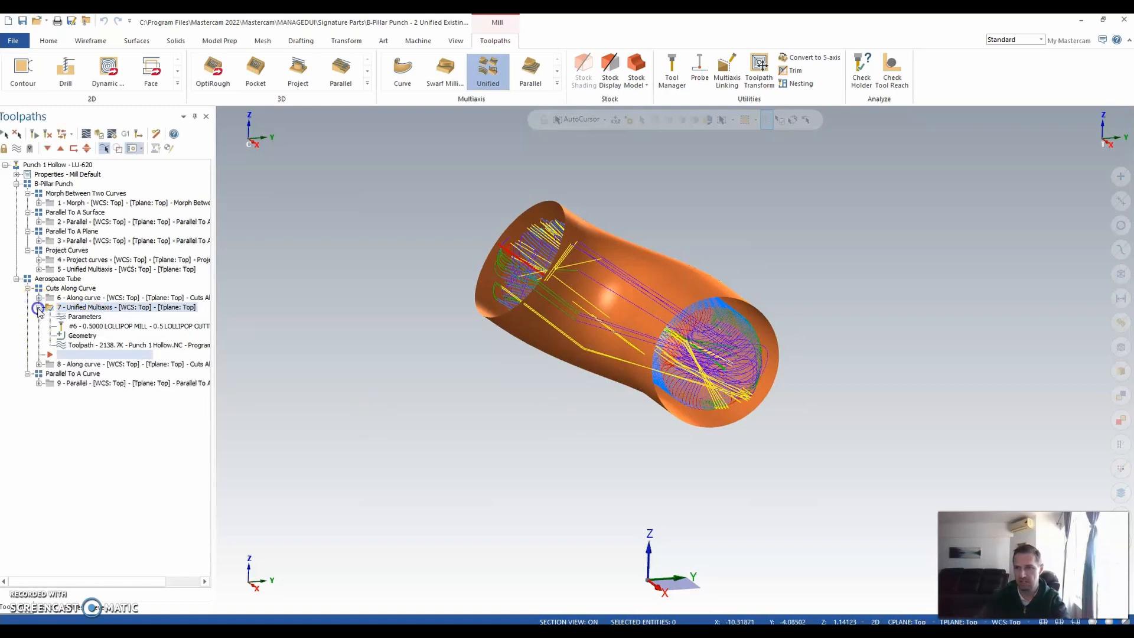
{"action": "left_click", "coordinate": [81, 319]}
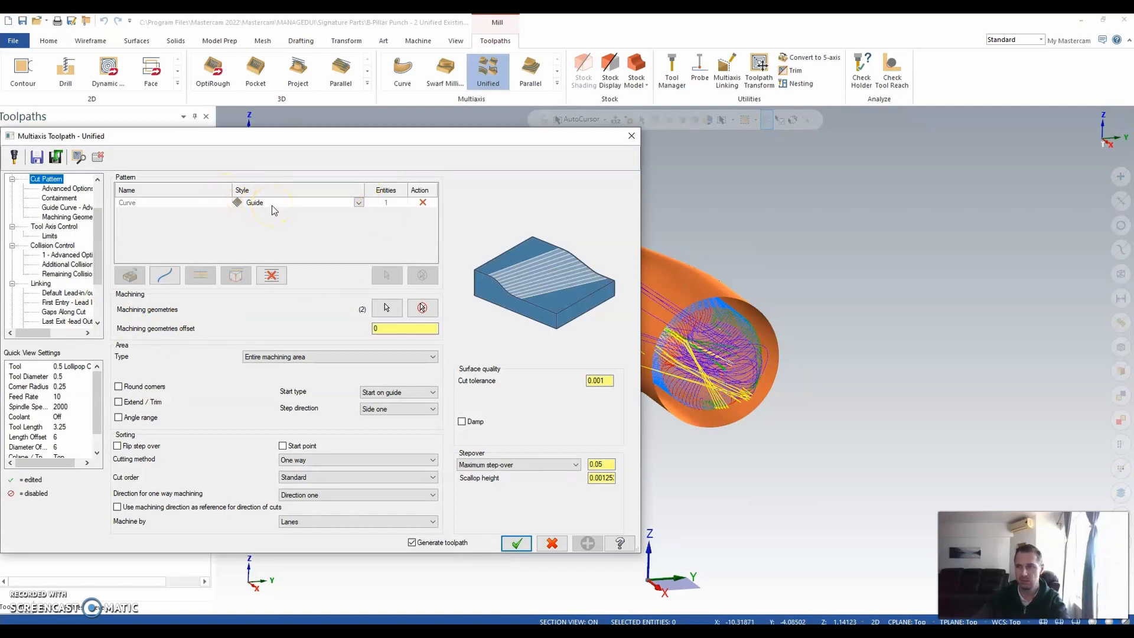
{"action": "left_click", "coordinate": [273, 206]}
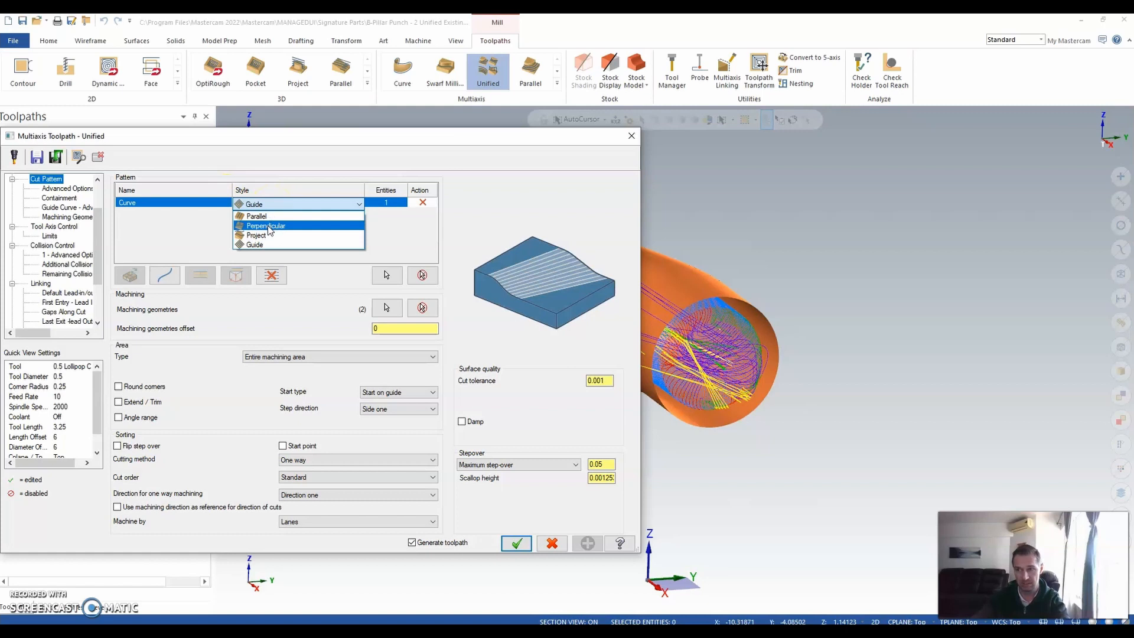
{"action": "left_click", "coordinate": [268, 227]}
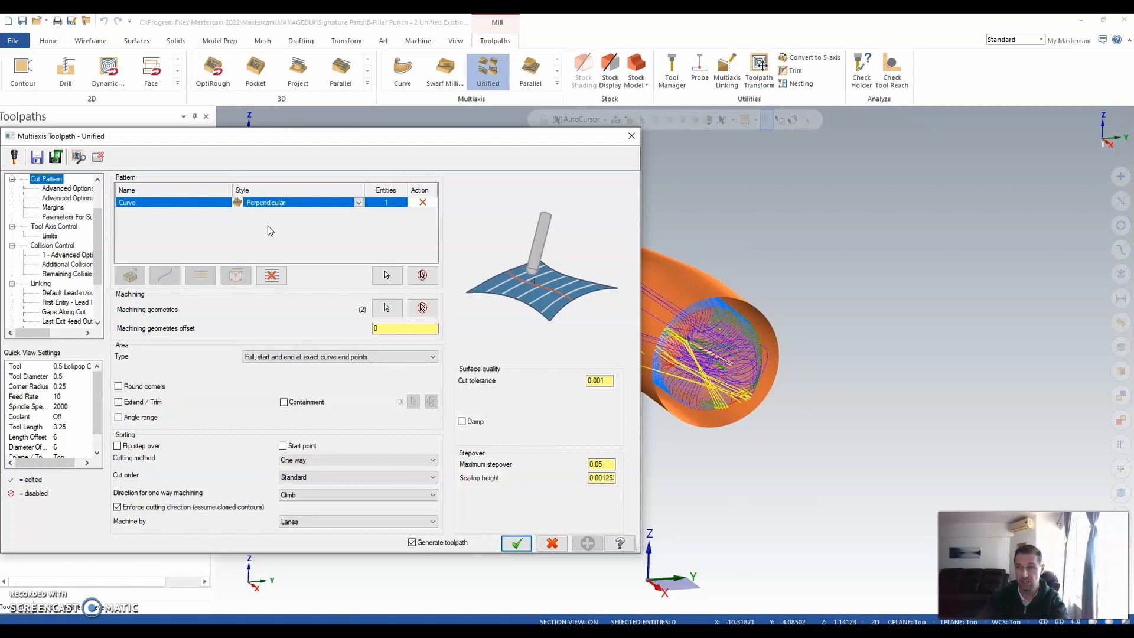
{"action": "left_click", "coordinate": [516, 544]}
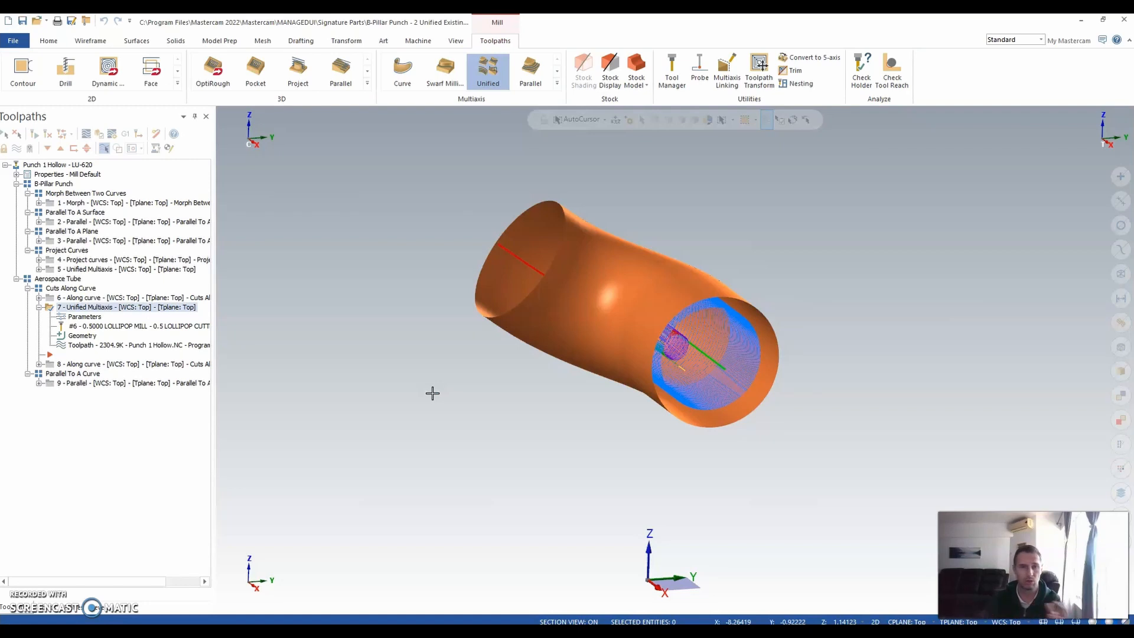
Compare the tube's existing Along curve toolpath, operation 6, with the Unified Multiaxis toolpath, examining the cuts and linking moves inside the tube
{"action": "left_click", "coordinate": [85, 296]}
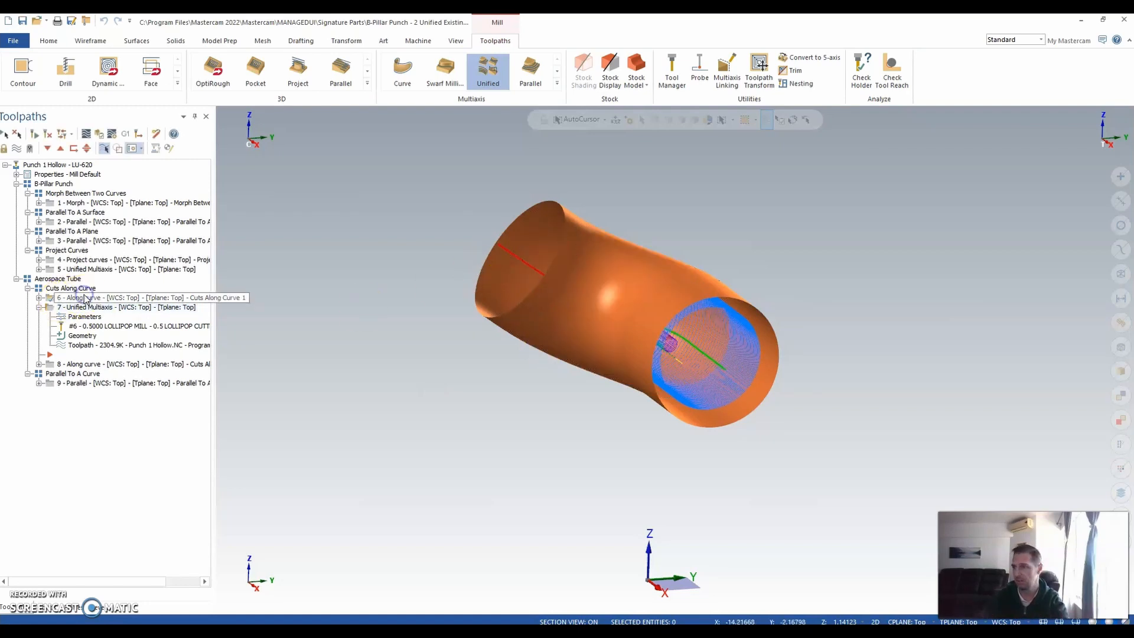
{"action": "middle_click_drag", "start_coordinate": [633, 362], "coordinate": [567, 348]}
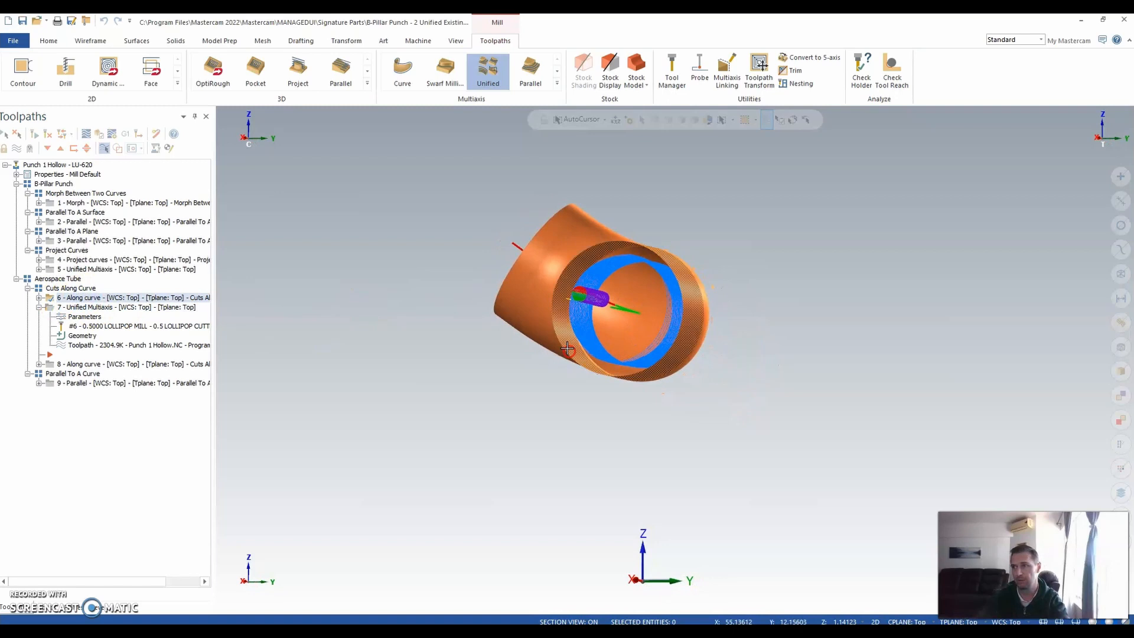
{"action": "left_click", "coordinate": [85, 308]}
{"action": "left_click", "coordinate": [401, 308]}
{"action": "middle_click_drag", "start_coordinate": [400, 308], "coordinate": [440, 322]}
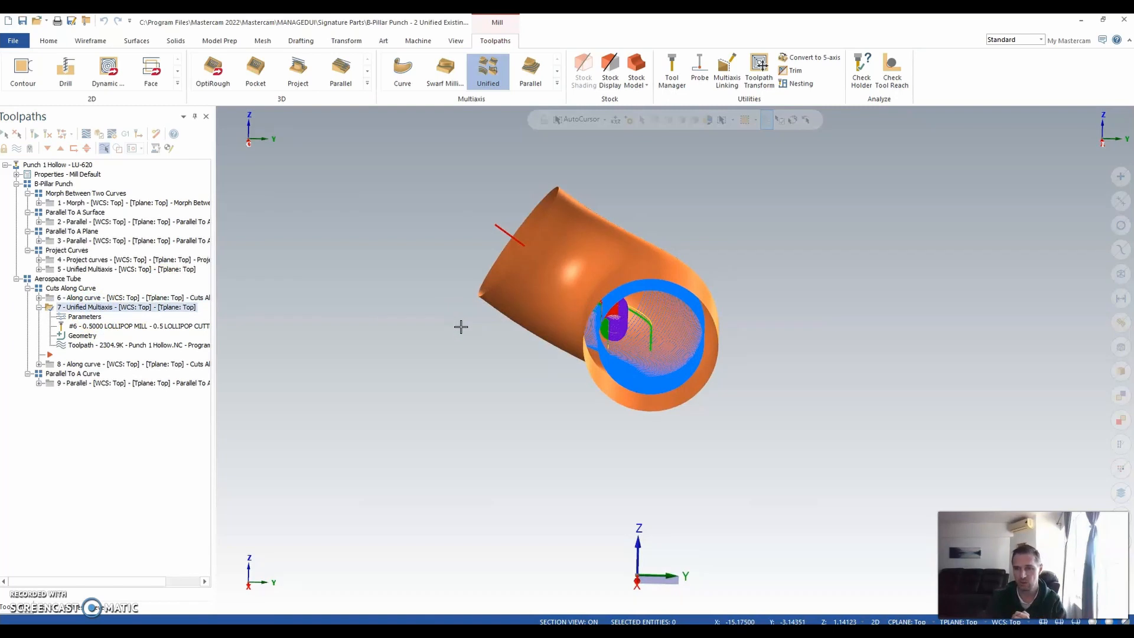
{"action": "middle_click_drag", "start_coordinate": [461, 326], "coordinate": [506, 354]}
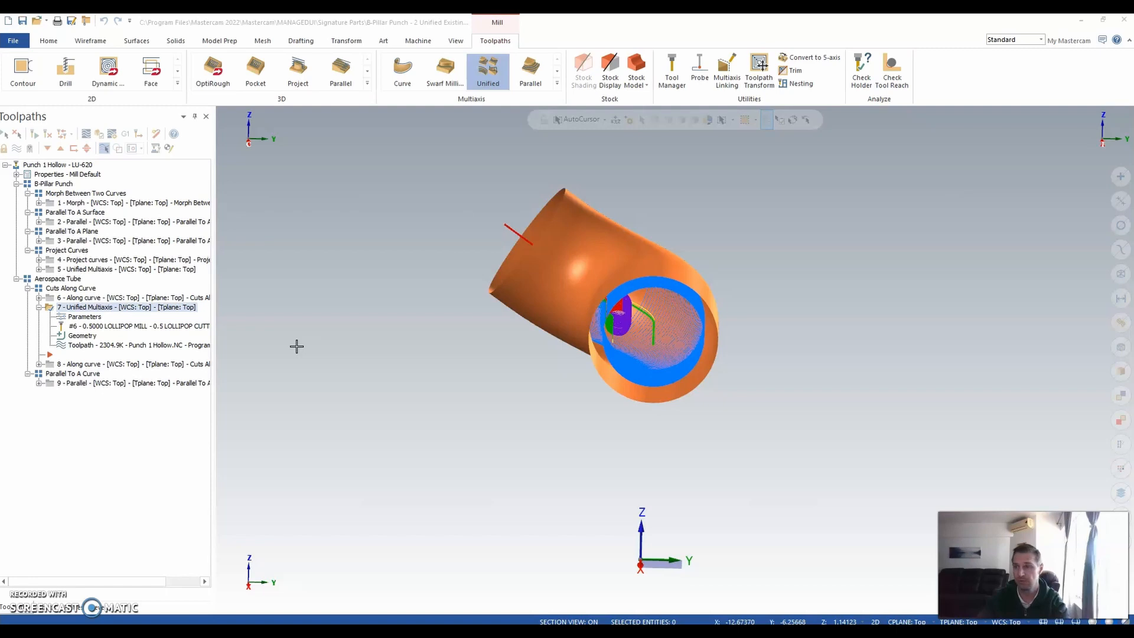
{"action": "scroll", "coordinate": [671, 325], "scroll_direction": "up", "scroll_amount": 5}
{"action": "middle_click_drag", "start_coordinate": [666, 372], "coordinate": [603, 367]}
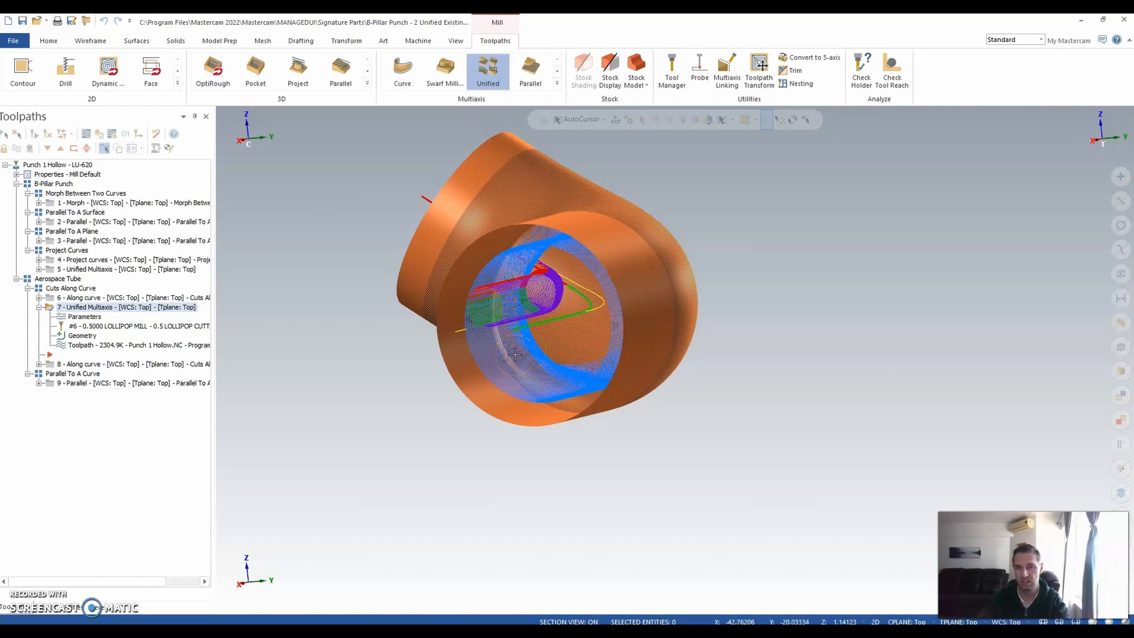
{"action": "middle_click_drag", "start_coordinate": [514, 354], "coordinate": [487, 461]}
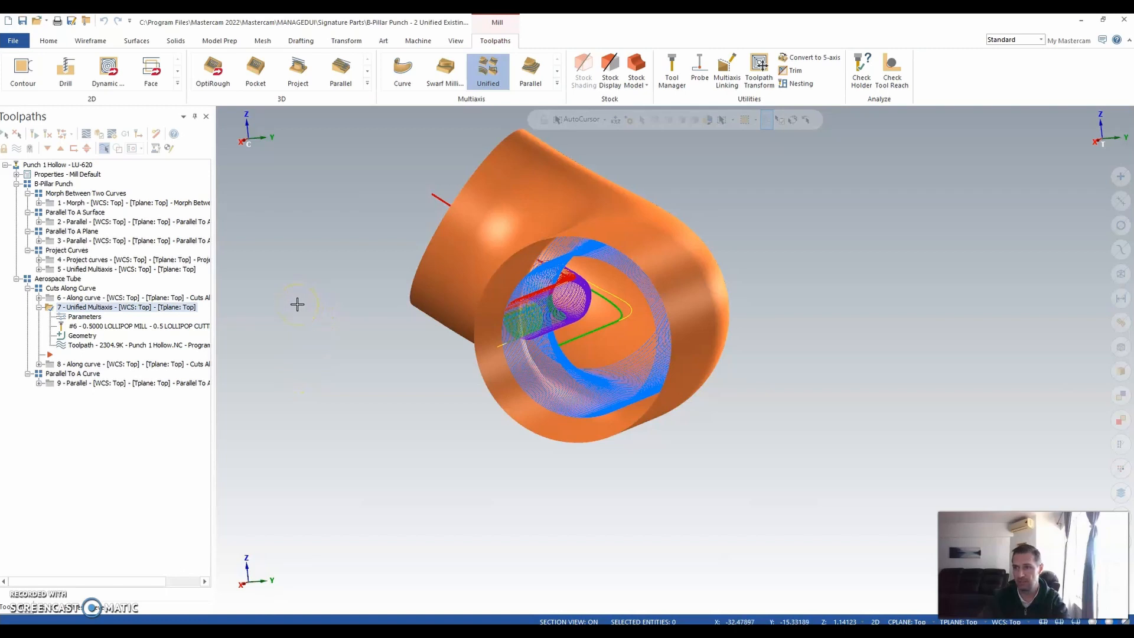
{"action": "scroll", "coordinate": [298, 301], "scroll_direction": "up", "scroll_amount": 3}
{"action": "scroll", "coordinate": [301, 366], "scroll_direction": "down", "scroll_amount": 4}
{"action": "scroll", "coordinate": [334, 264], "scroll_direction": "up", "scroll_amount": 1}
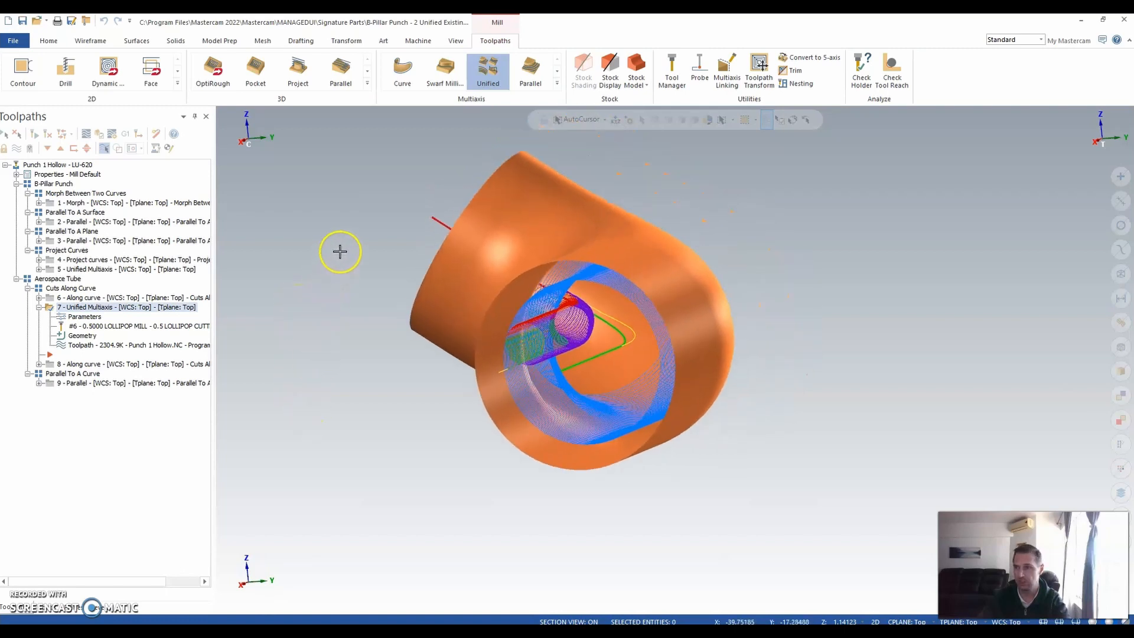
{"action": "scroll", "coordinate": [340, 251], "scroll_direction": "up", "scroll_amount": 1}
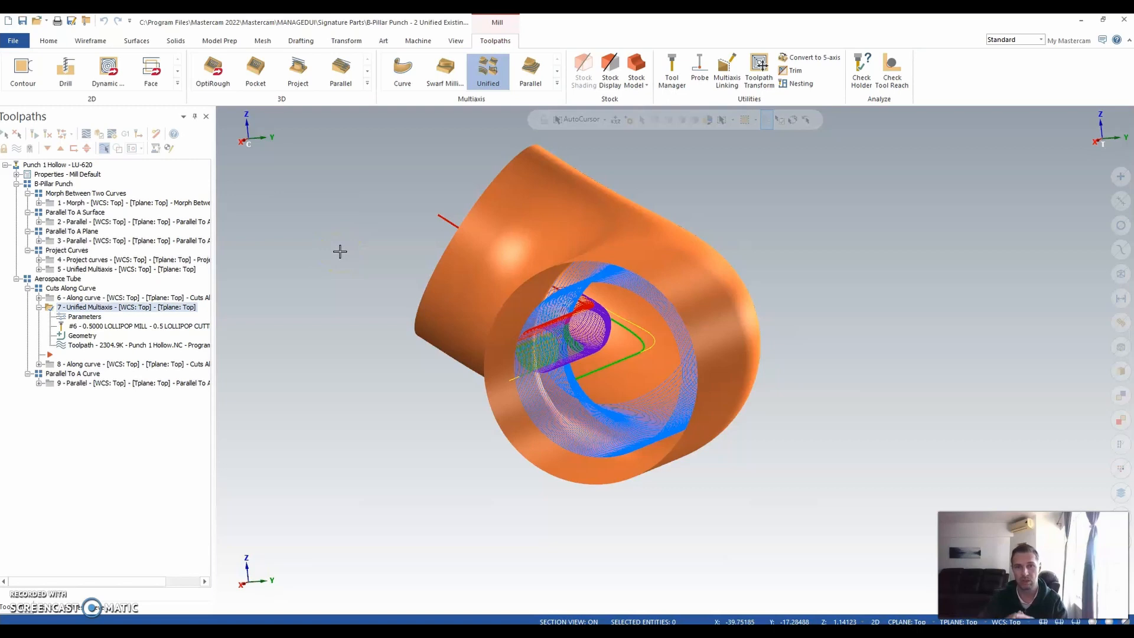